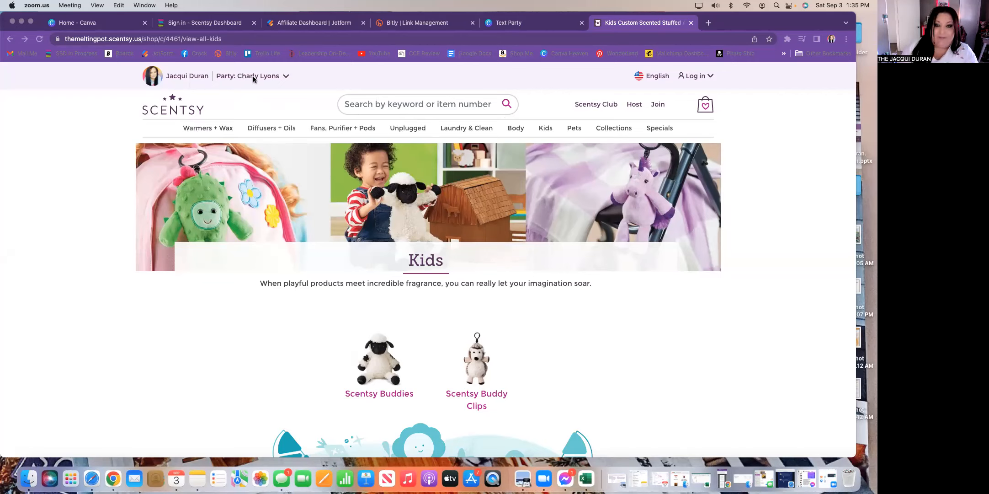
- Open the current party's details drawer on Scentsy, then switch to the Canva home tab
click(278, 76)
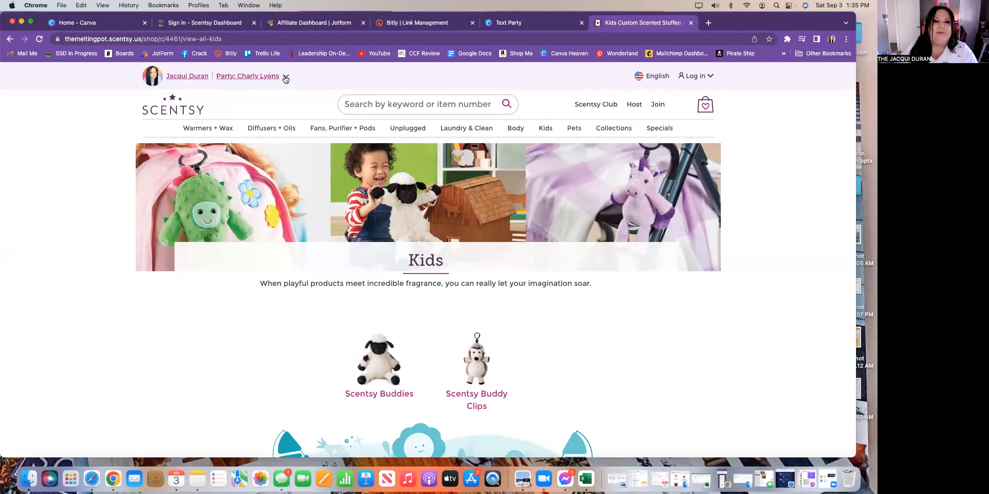
click(285, 78)
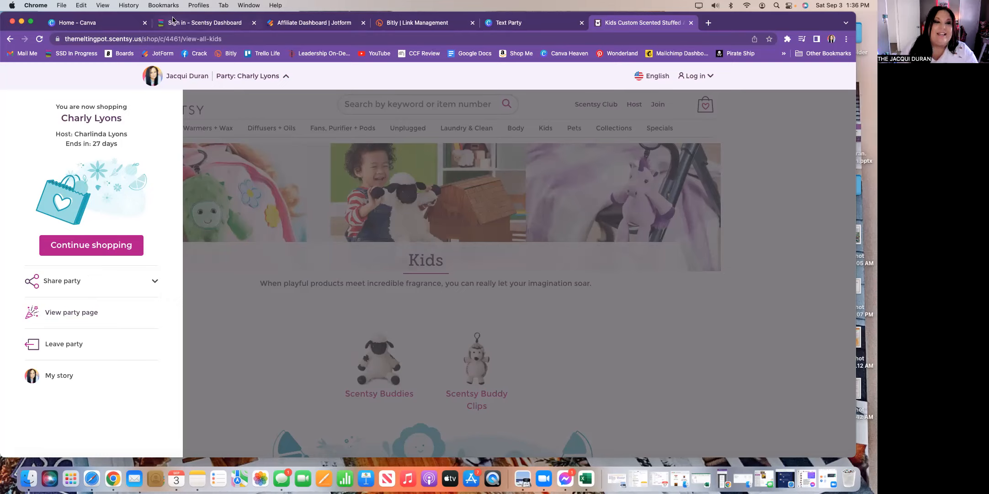
click(107, 26)
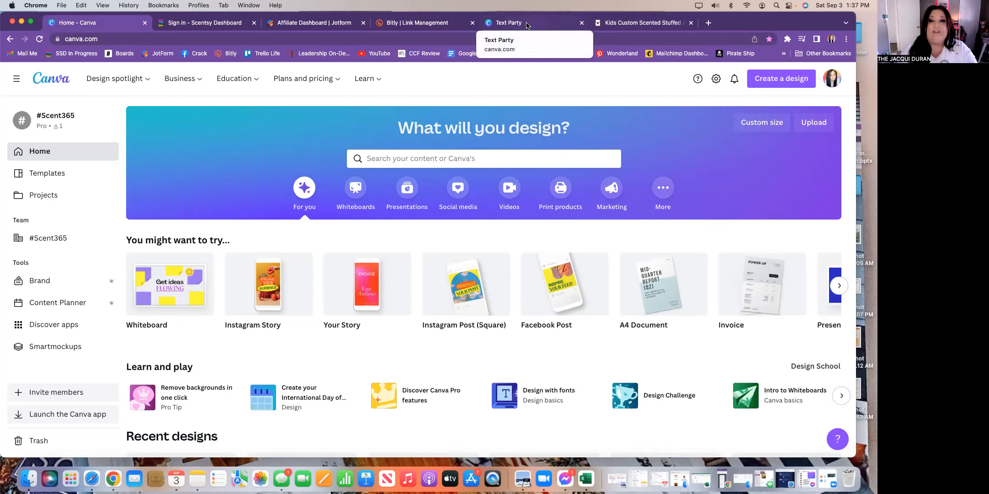
- View the published 'It's a Portable Scent Event' Canva website in the Text Party tab
click(527, 25)
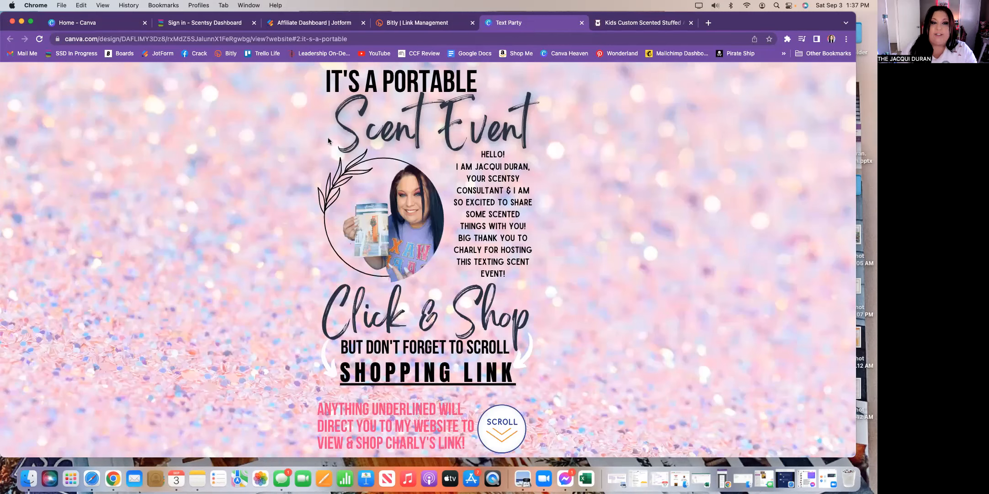
click(372, 39)
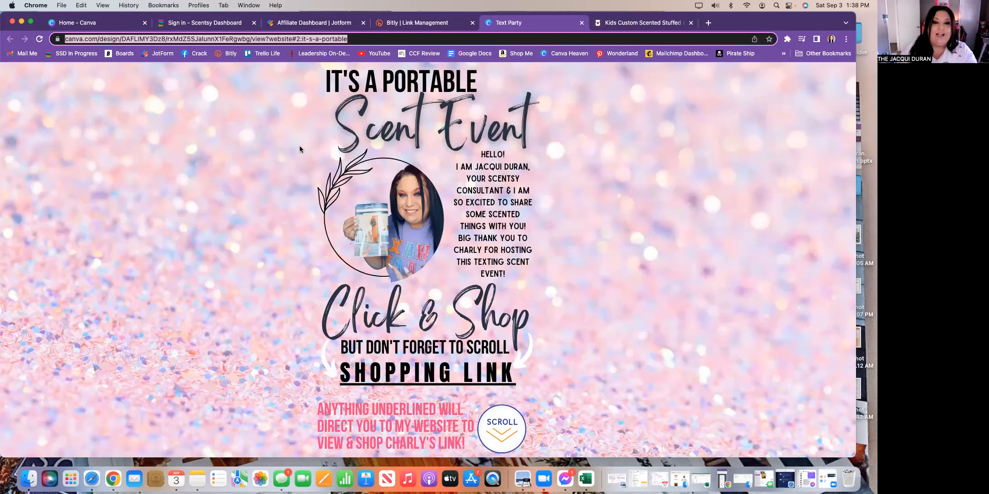
scroll(300, 148, down, 1)
scroll(300, 148, down, 3)
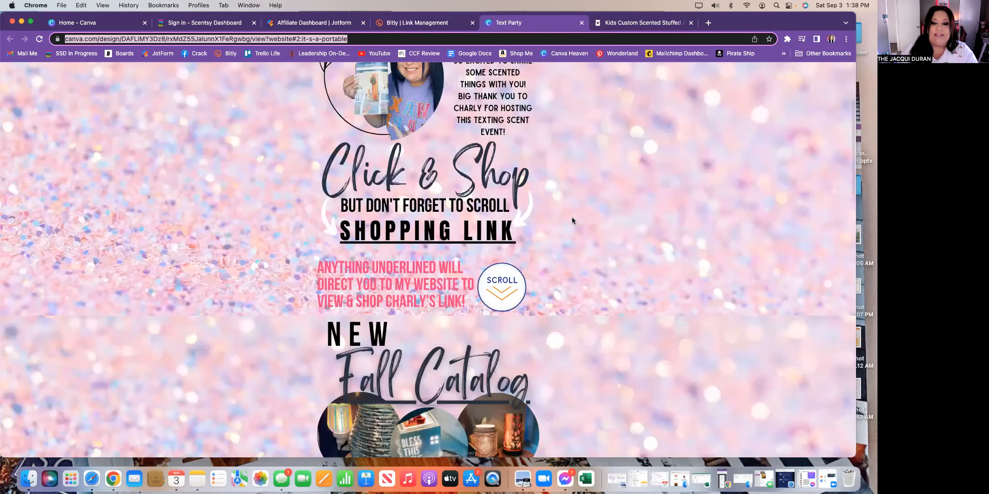
scroll(572, 218, up, 3)
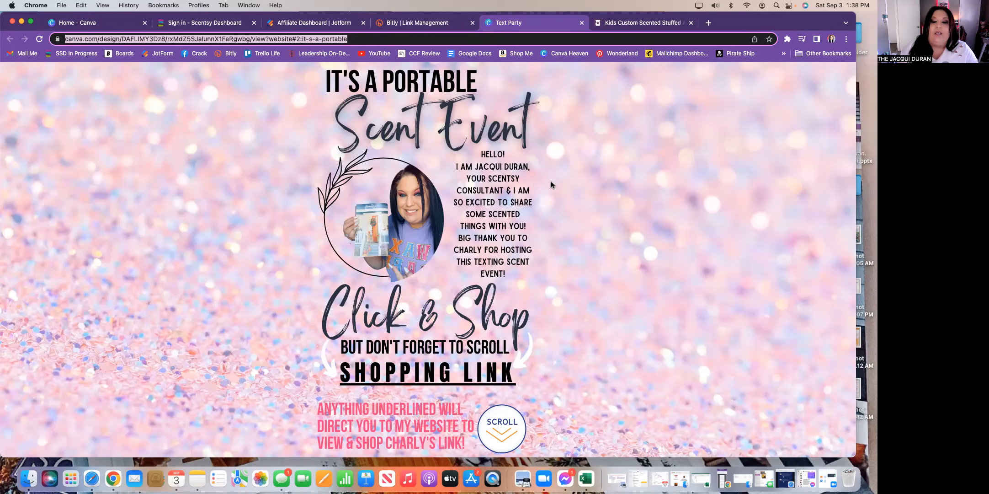
scroll(552, 184, down, 2)
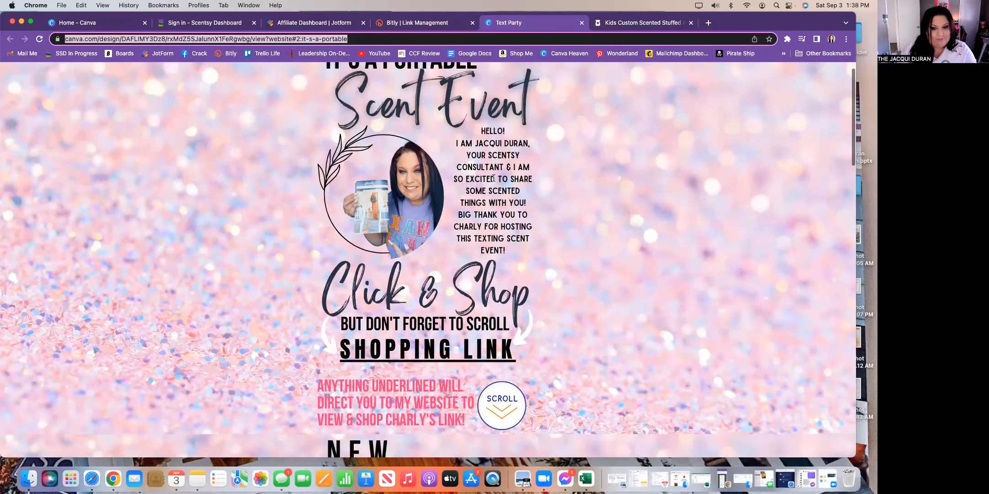
scroll(494, 178, down, 1)
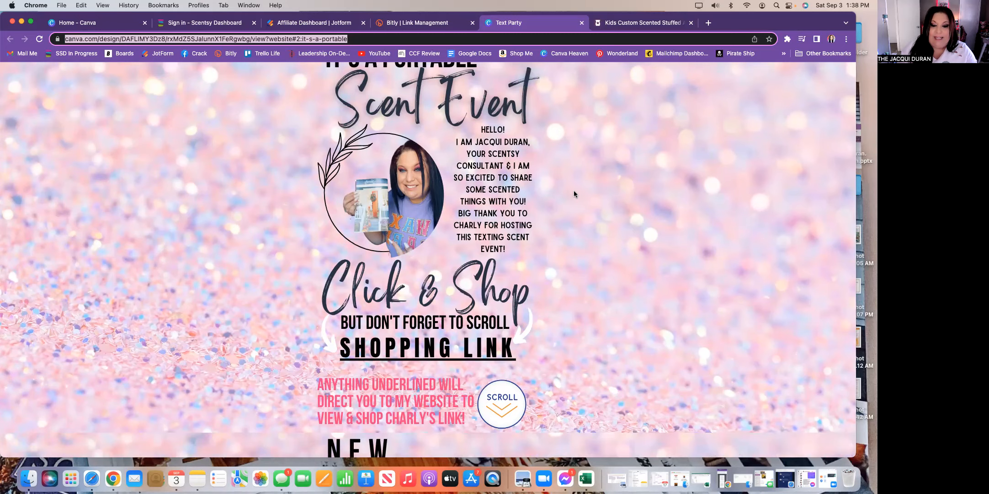
scroll(574, 194, down, 5)
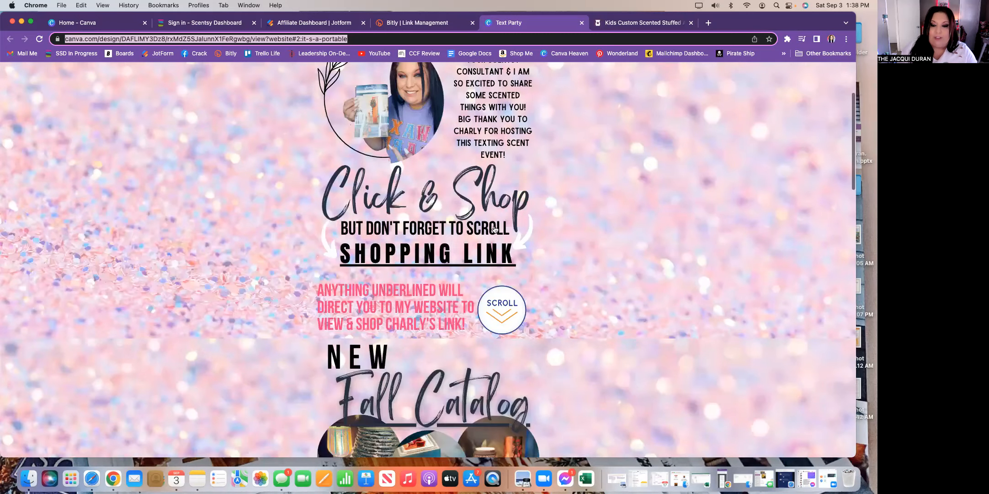
scroll(531, 229, down, 1)
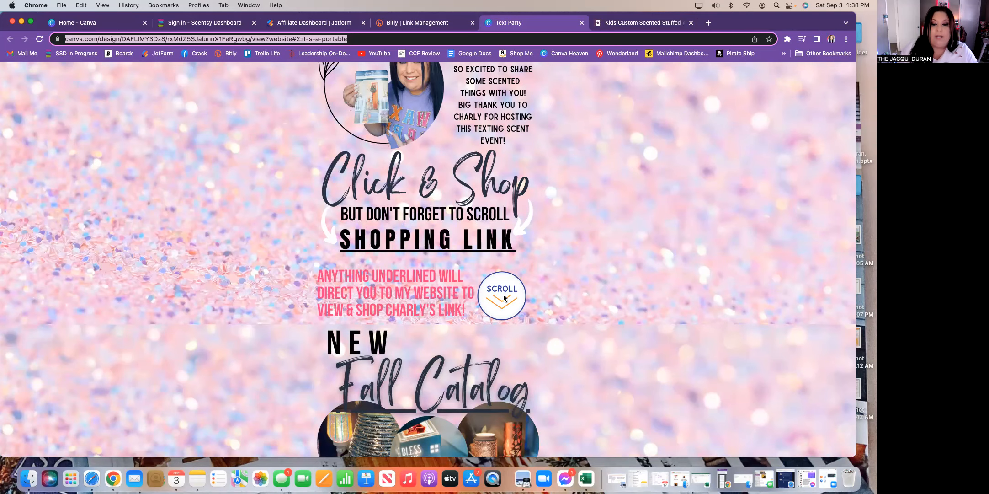
scroll(568, 326, down, 6)
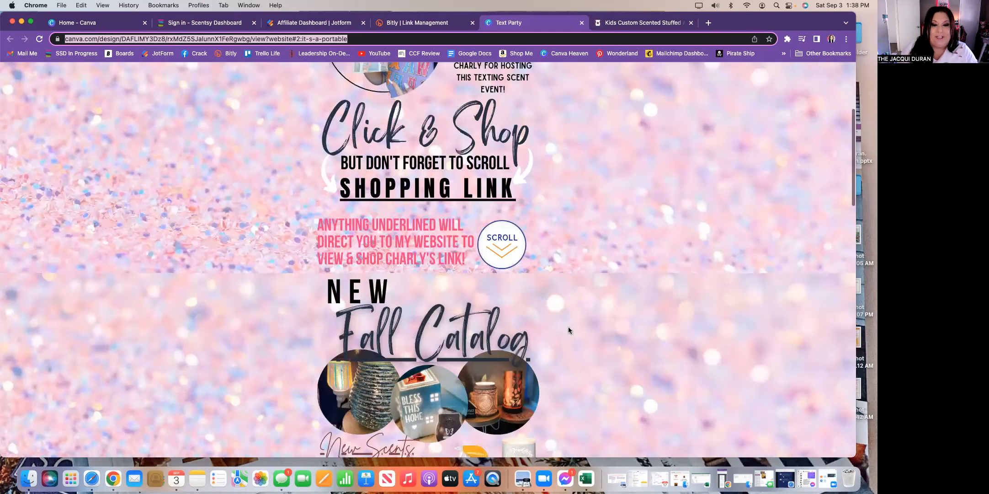
scroll(568, 330, up, 2)
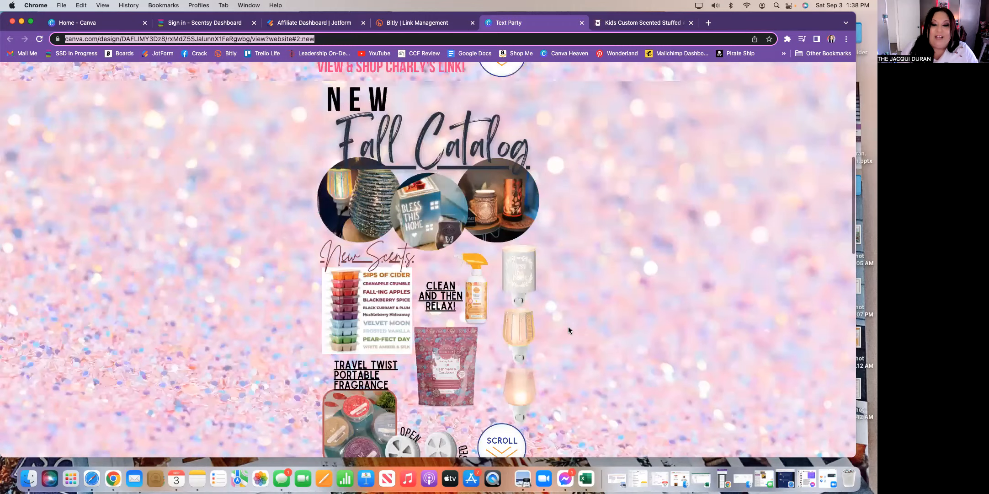
scroll(568, 329, down, 1)
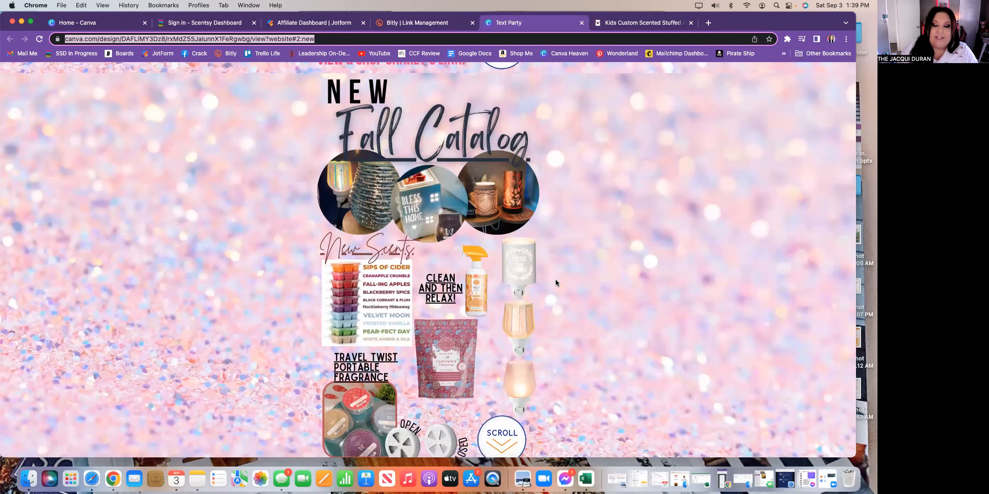
scroll(556, 279, down, 3)
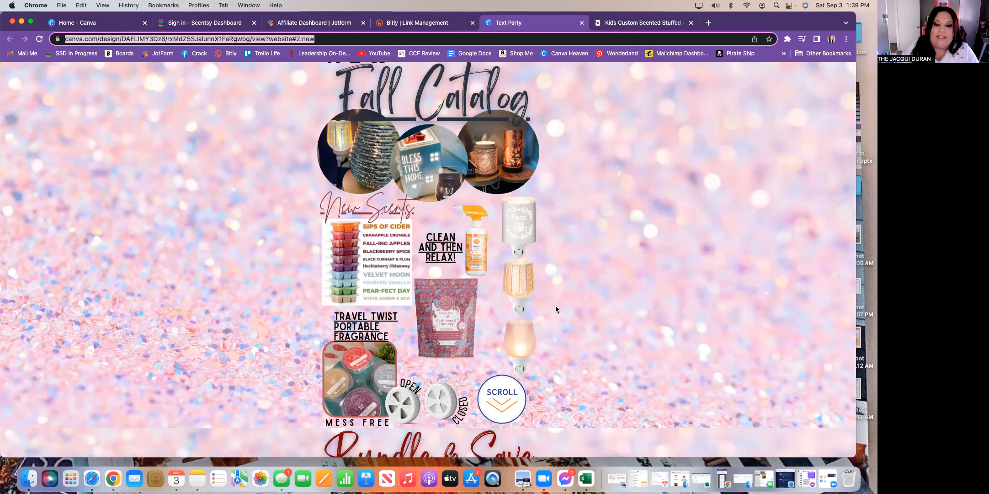
scroll(491, 301, down, 1)
scroll(370, 231, down, 5)
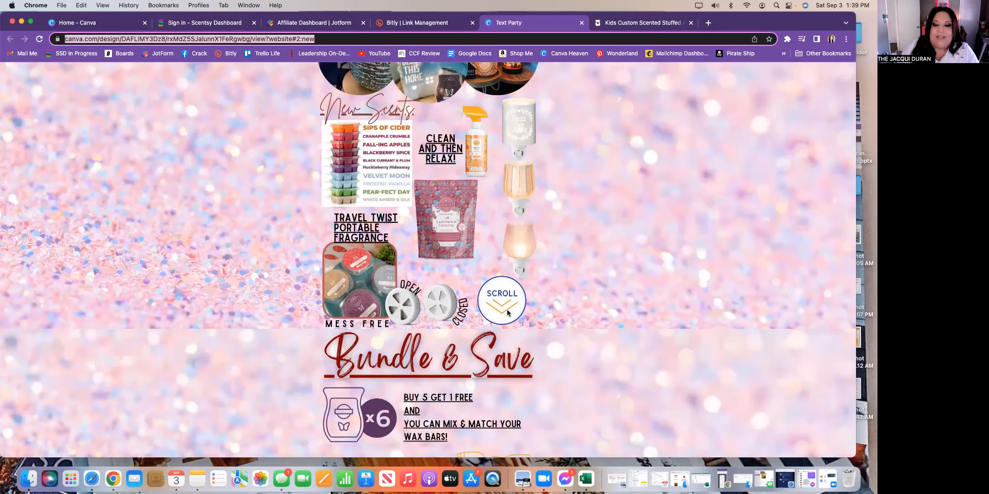
scroll(572, 310, down, 1)
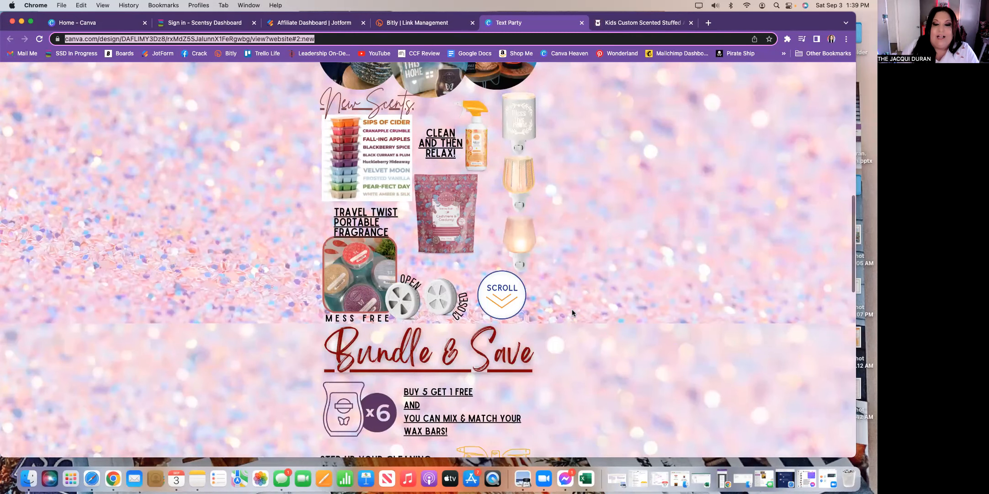
scroll(572, 312, down, 5)
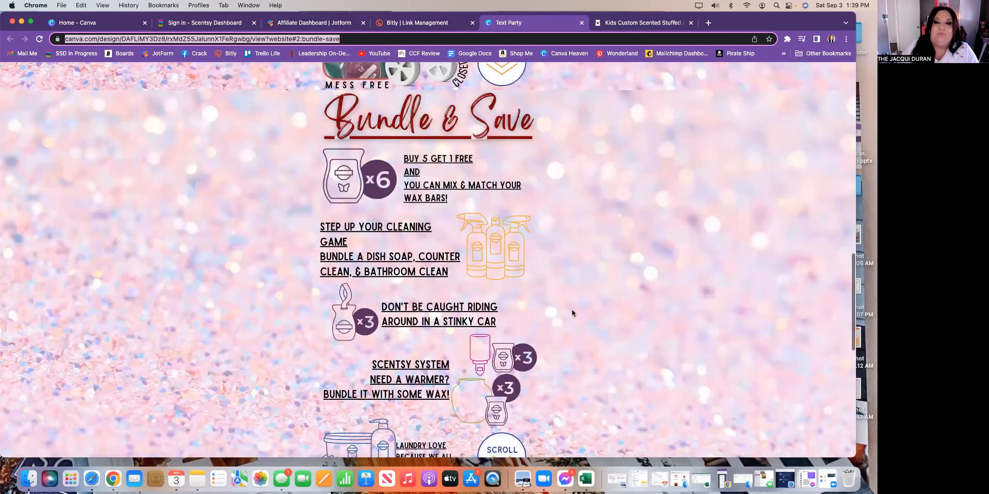
scroll(572, 311, down, 1)
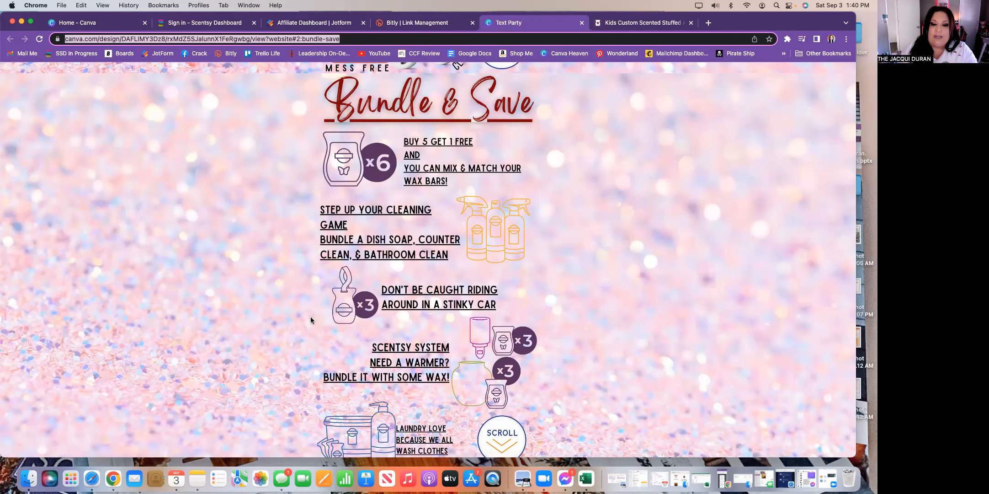
scroll(543, 356, down, 2)
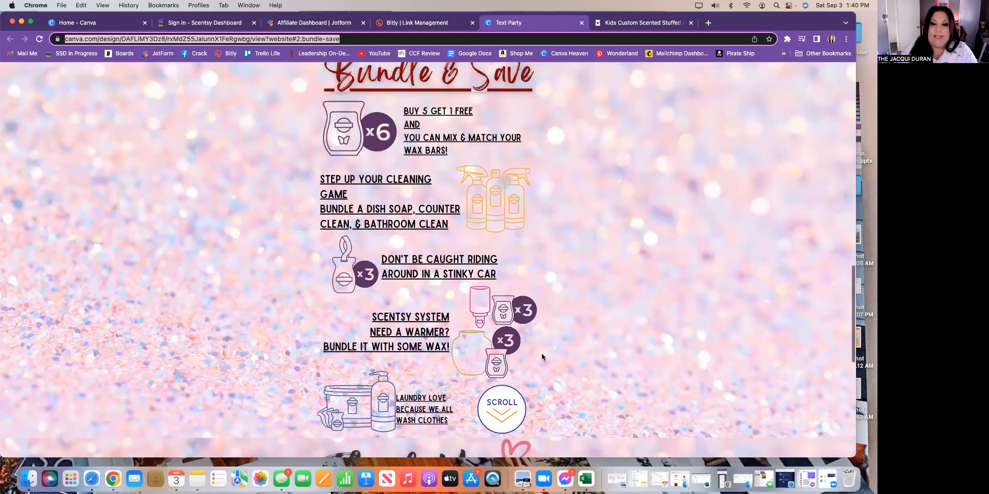
scroll(458, 178, down, 5)
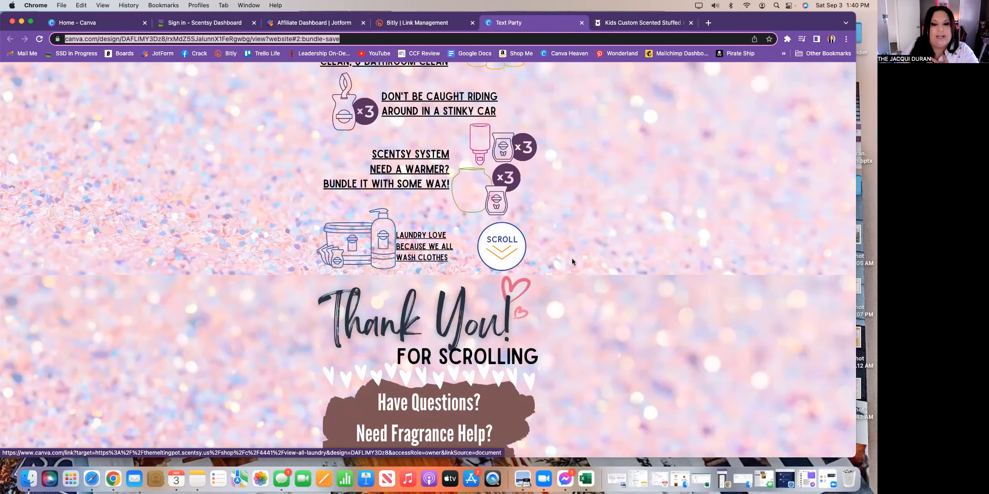
scroll(561, 261, down, 2)
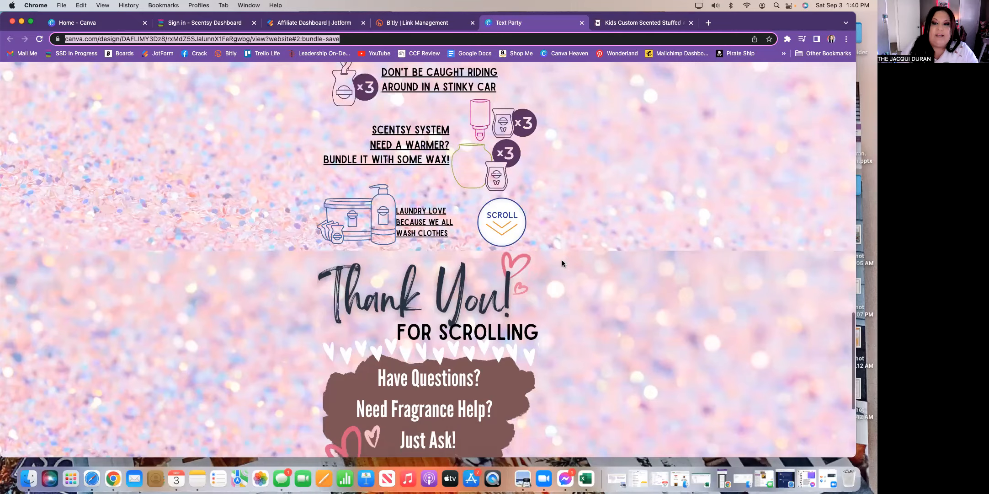
scroll(562, 263, down, 4)
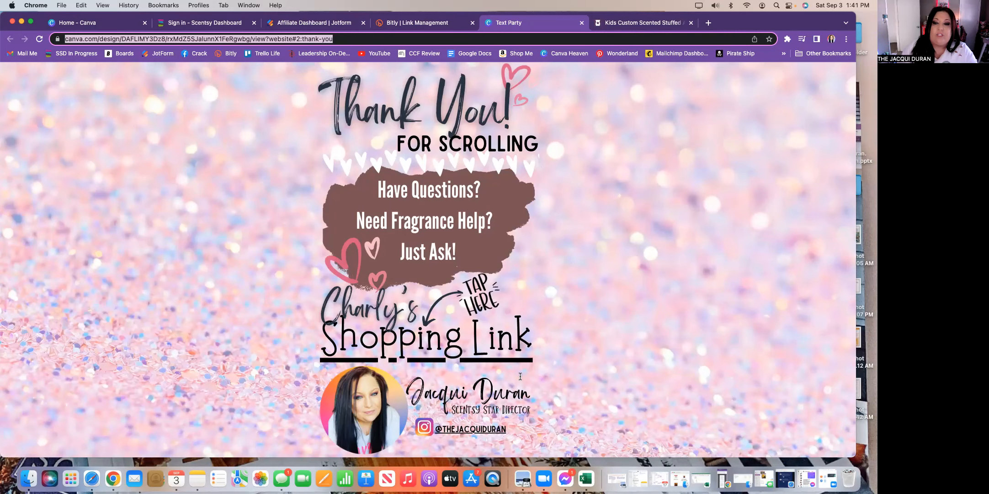
scroll(566, 345, up, 10)
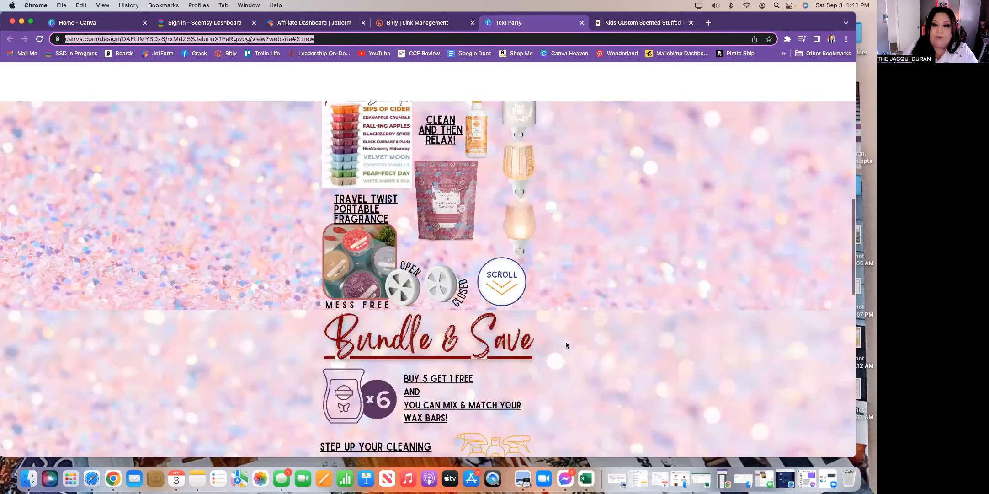
scroll(565, 341, up, 5)
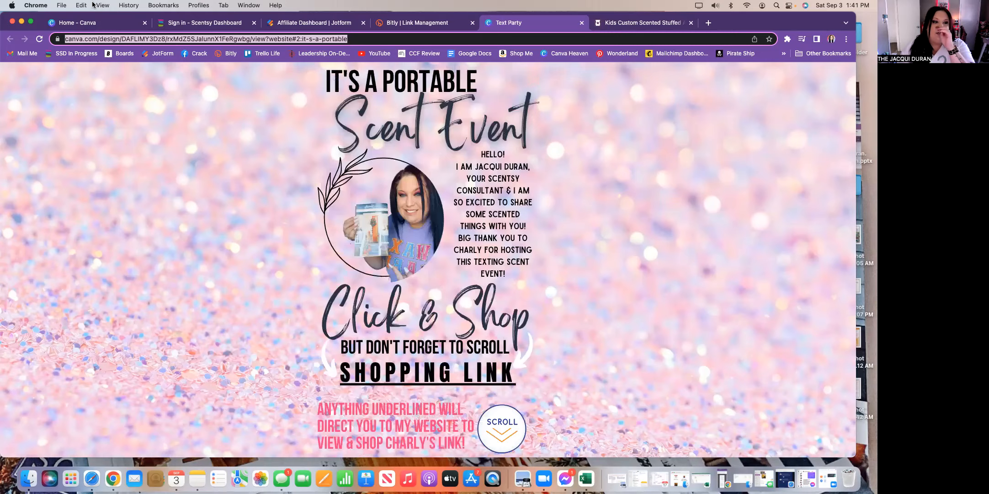
- Create a blank 1080 × 1920 px Instagram Story design from the Canva home page
click(95, 22)
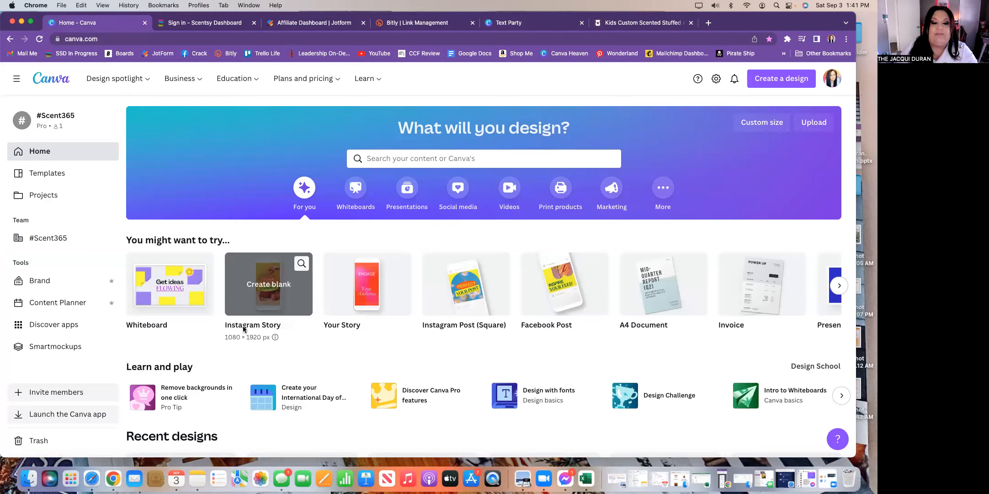
click(257, 283)
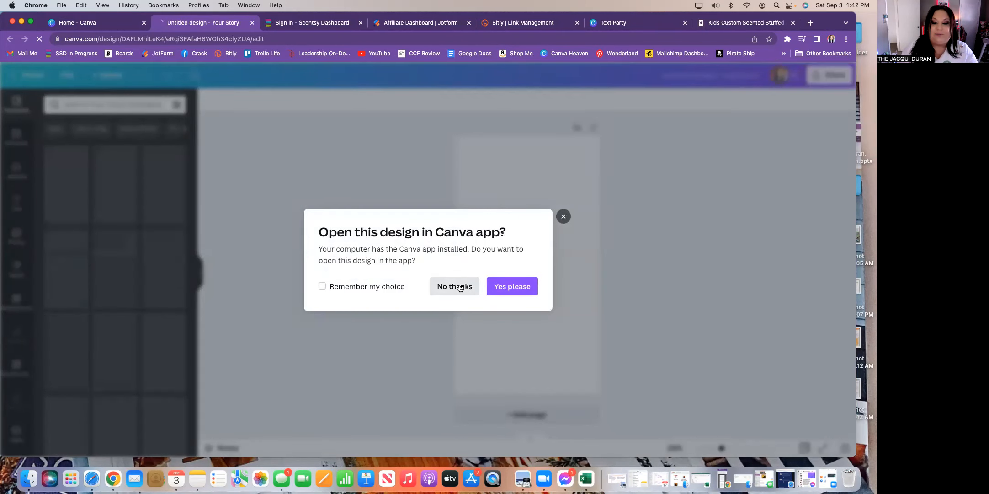
- Decline the Canva app prompt and keep editing the blank story in the browser
click(460, 284)
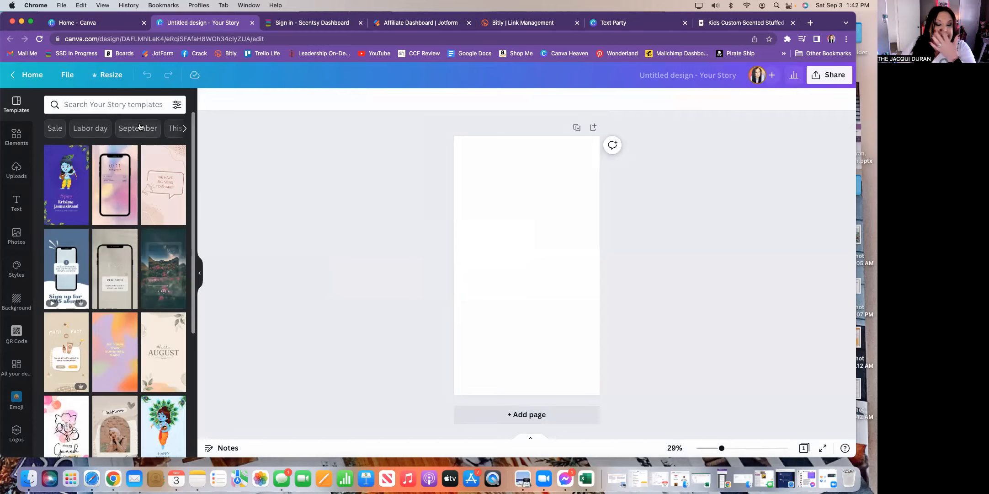
scroll(142, 384, down, 7)
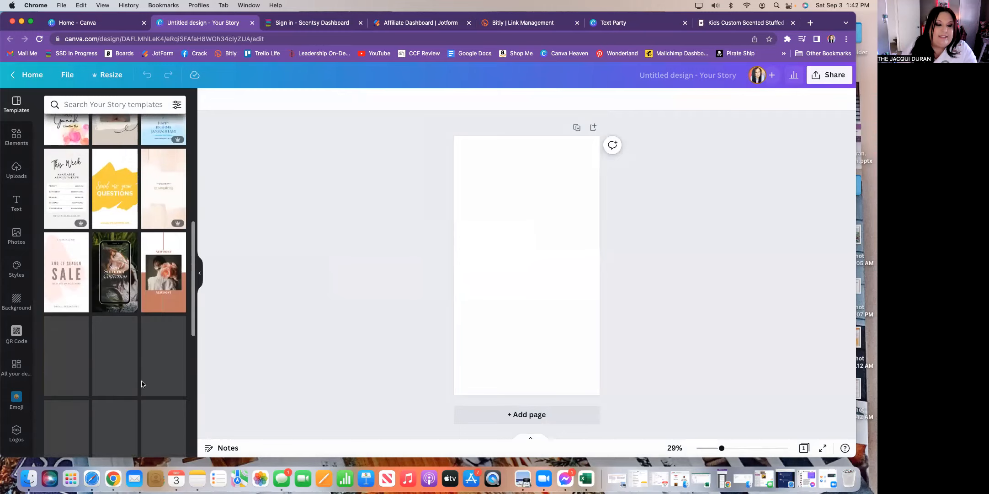
- Search templates for 'hallo' and load the Halloween Instagram Stories results
click(138, 104)
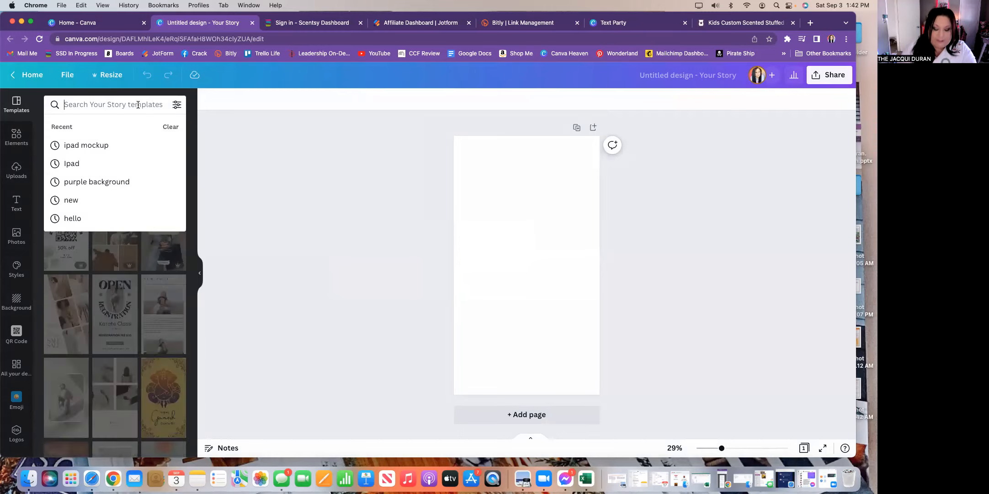
text(hallo)
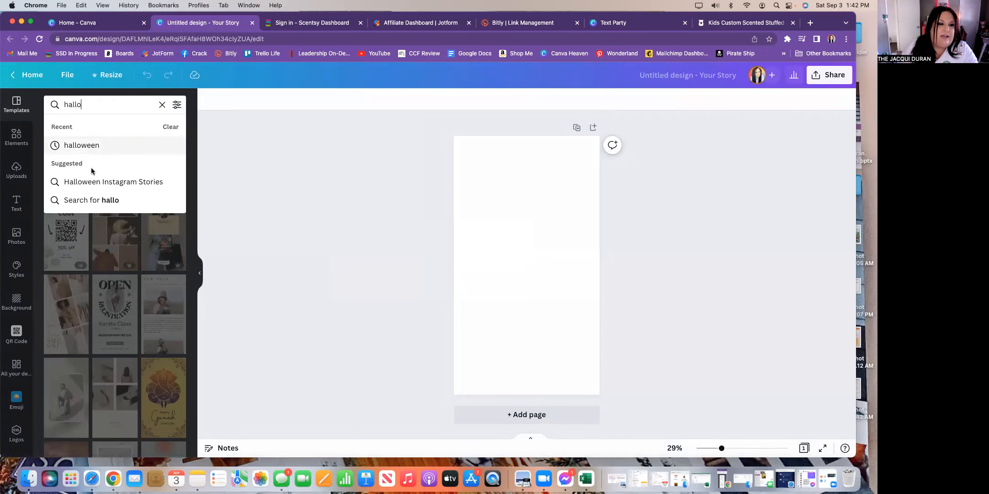
click(98, 182)
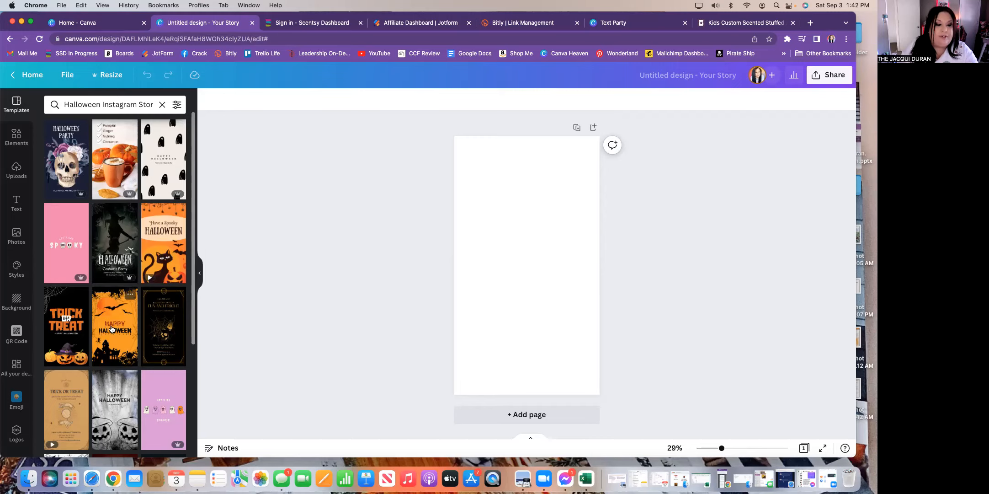
- Browse the Halloween story templates, clear the search, and check the Scent Event page before returning home
scroll(111, 329, down, 5)
scroll(111, 328, down, 3)
scroll(111, 328, down, 2)
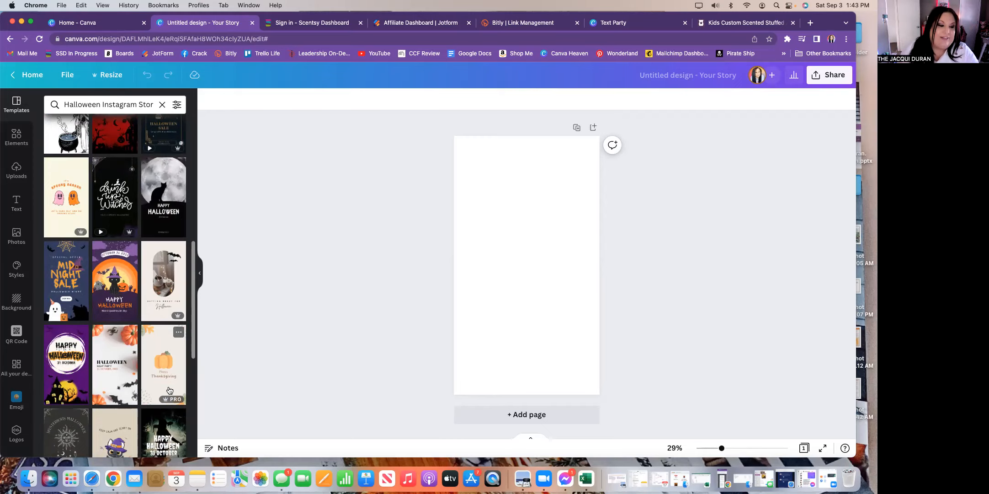
scroll(137, 366, down, 5)
scroll(131, 364, down, 5)
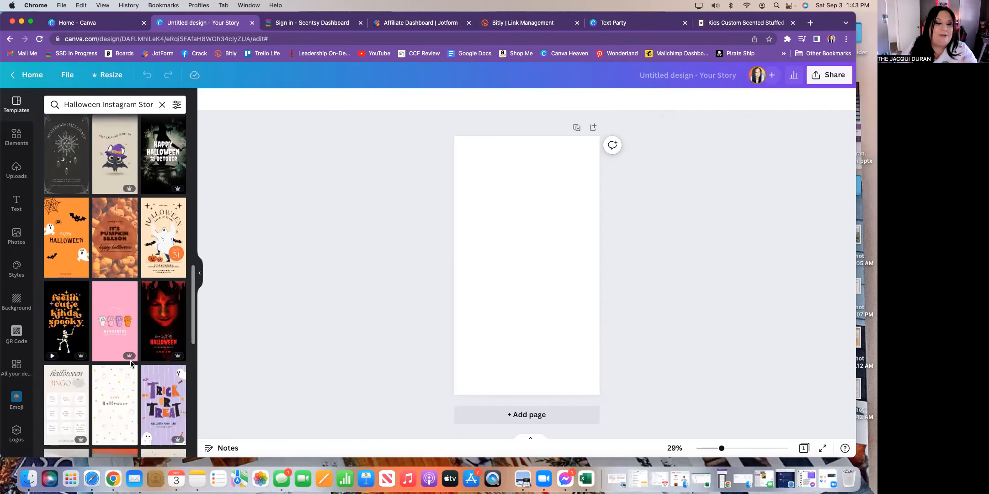
scroll(131, 363, down, 10)
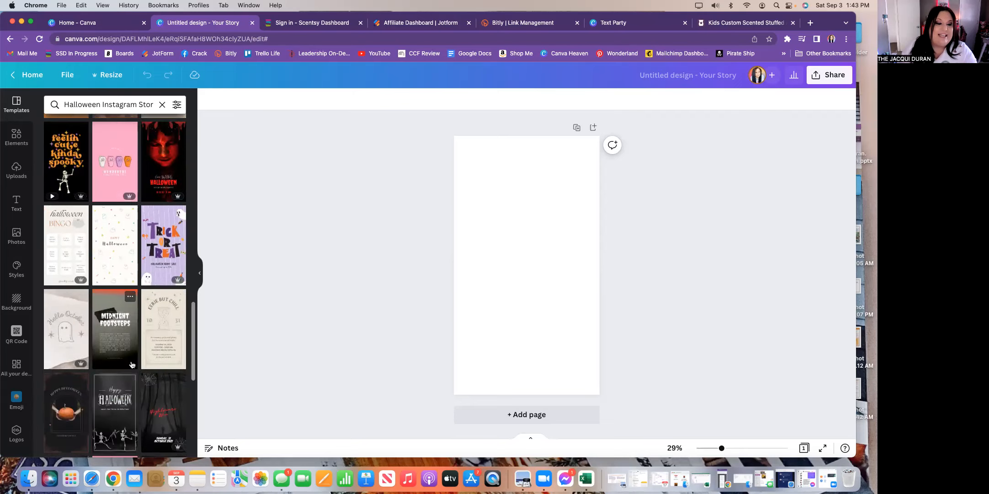
scroll(132, 364, down, 8)
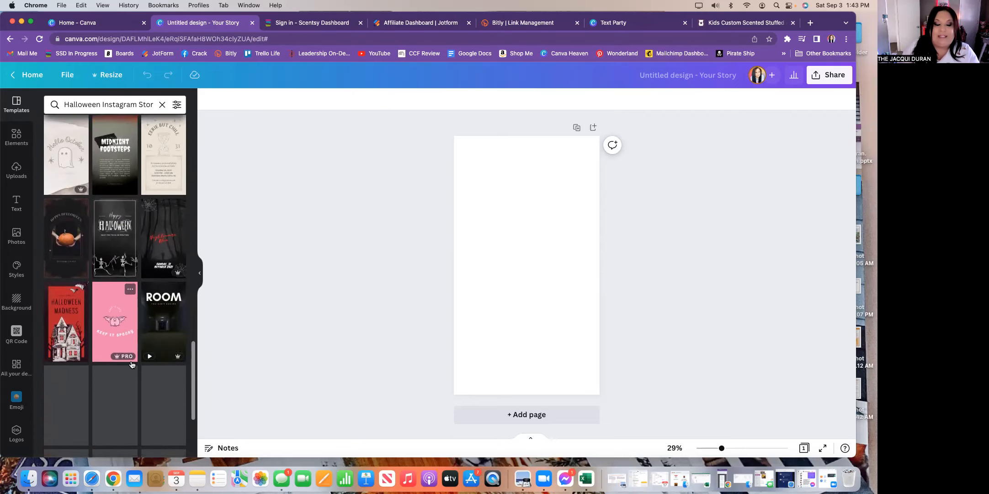
click(162, 104)
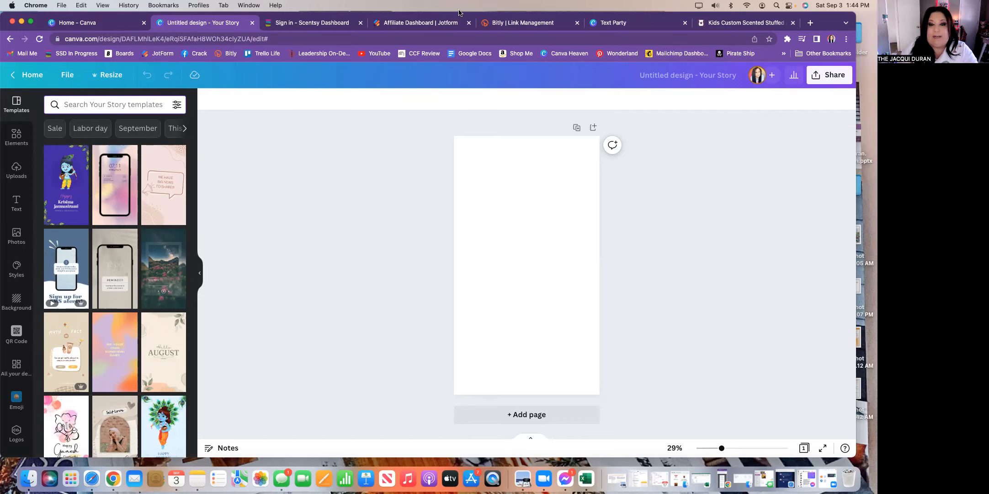
click(612, 22)
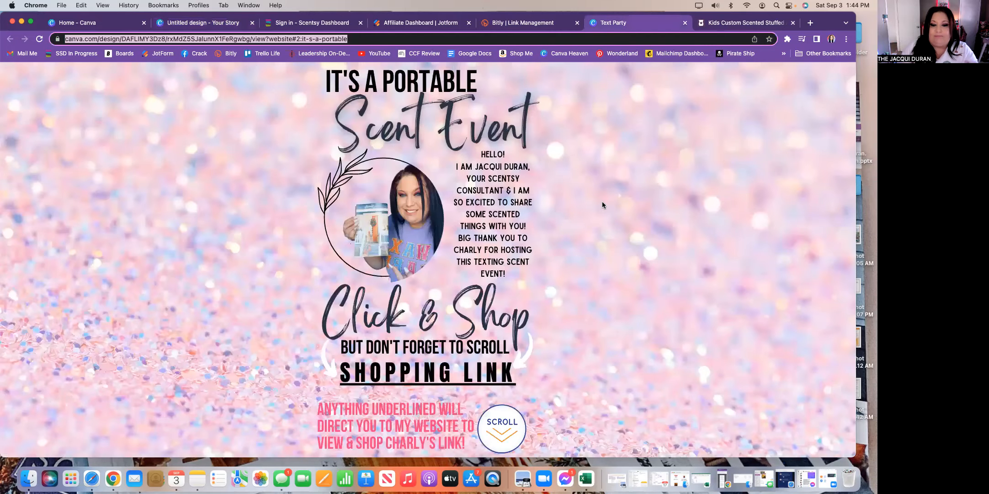
click(106, 26)
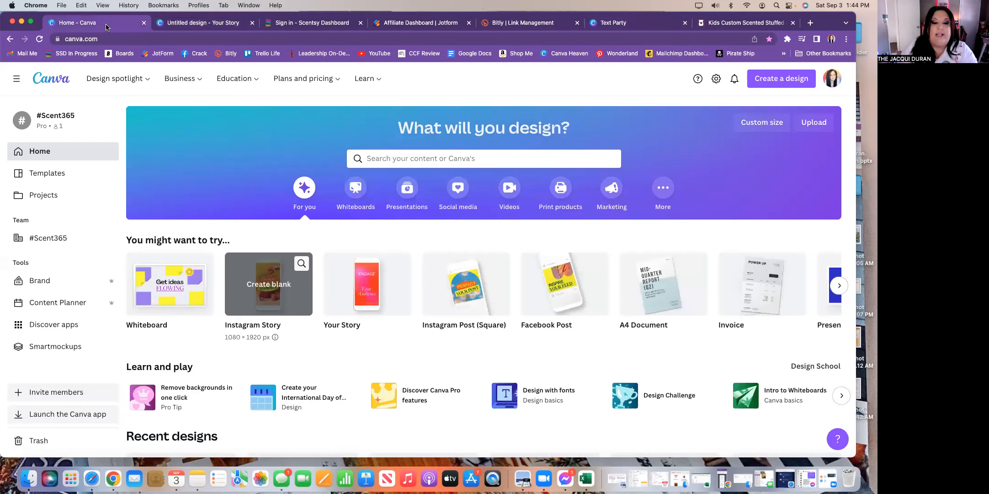
- In the untitled story design, rerun the recent 'Halloween Instagram Stories' template search
click(198, 23)
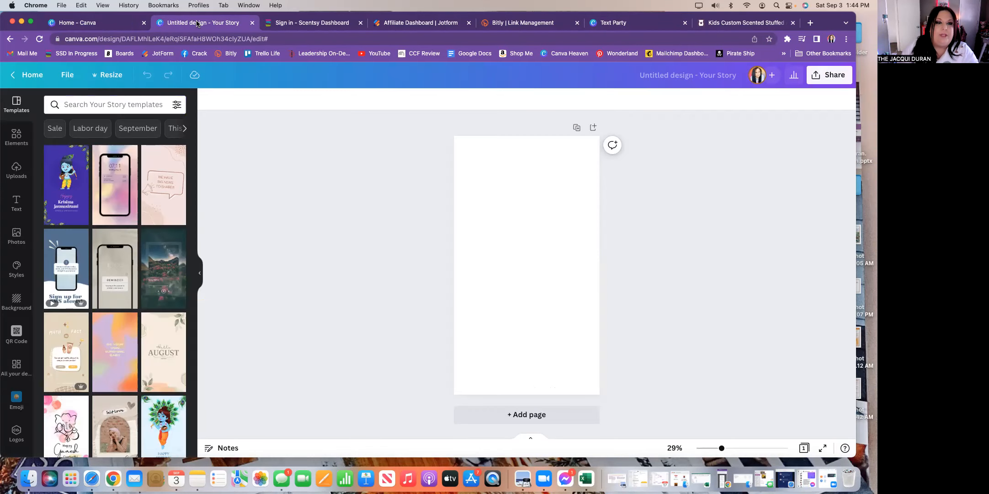
click(108, 106)
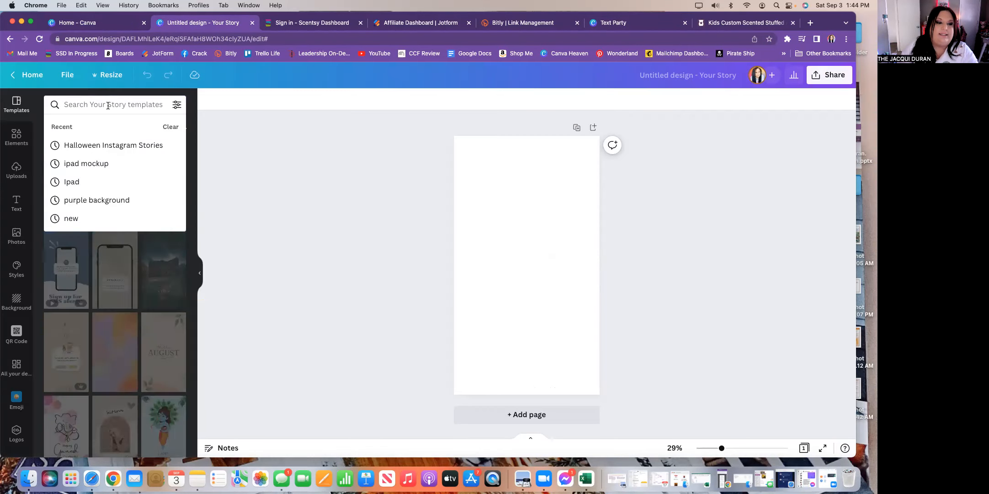
click(111, 145)
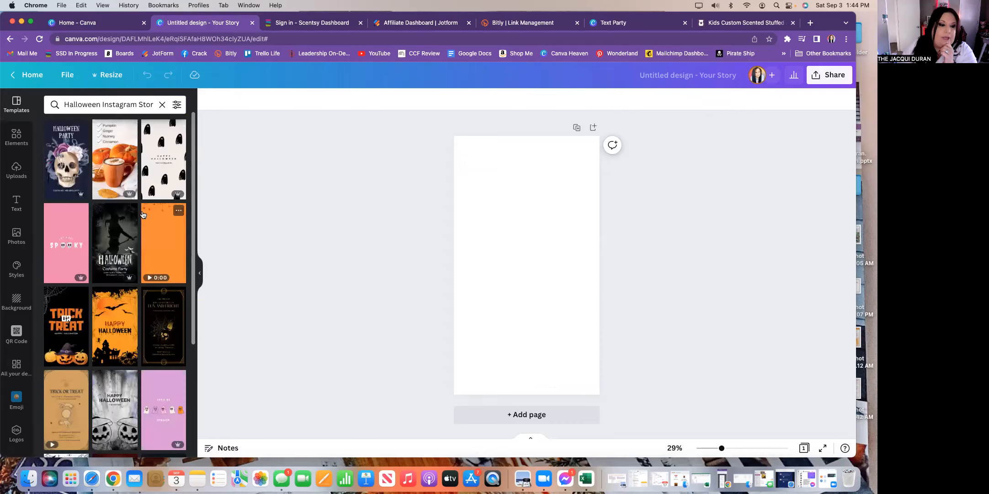
scroll(99, 261, down, 3)
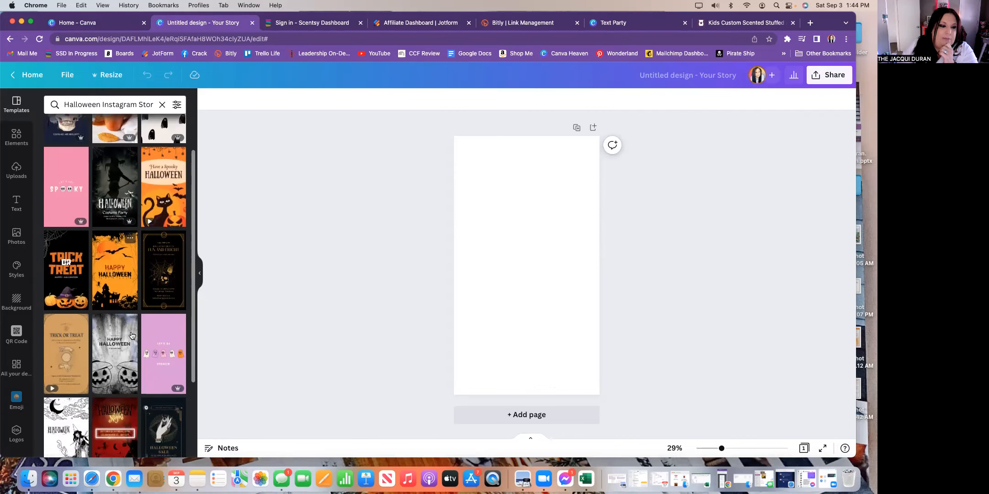
- Apply the black Trick or Treat pumpkin template, zoom in, and select its background colour
click(67, 238)
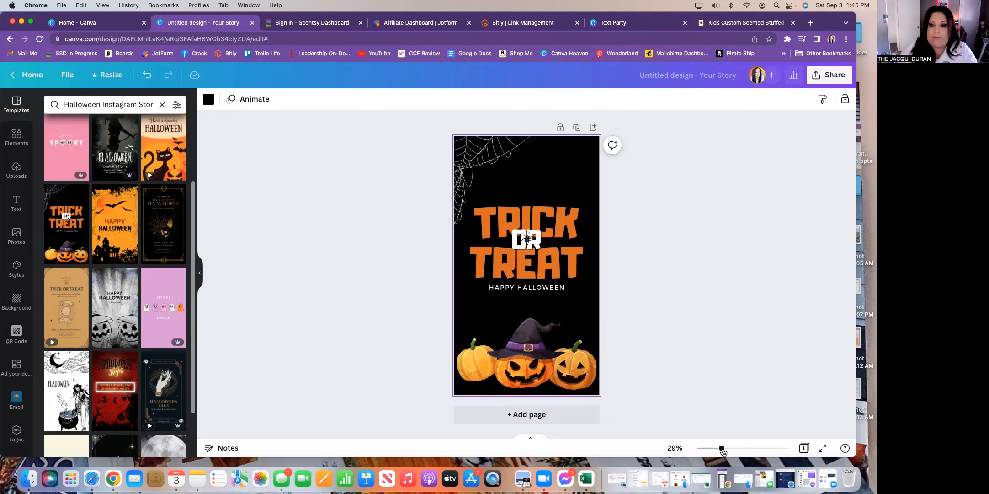
mouse_move(722, 452)
mouse_down()
mouse_move(735, 450)
mouse_move(725, 450)
mouse_up()
click(687, 345)
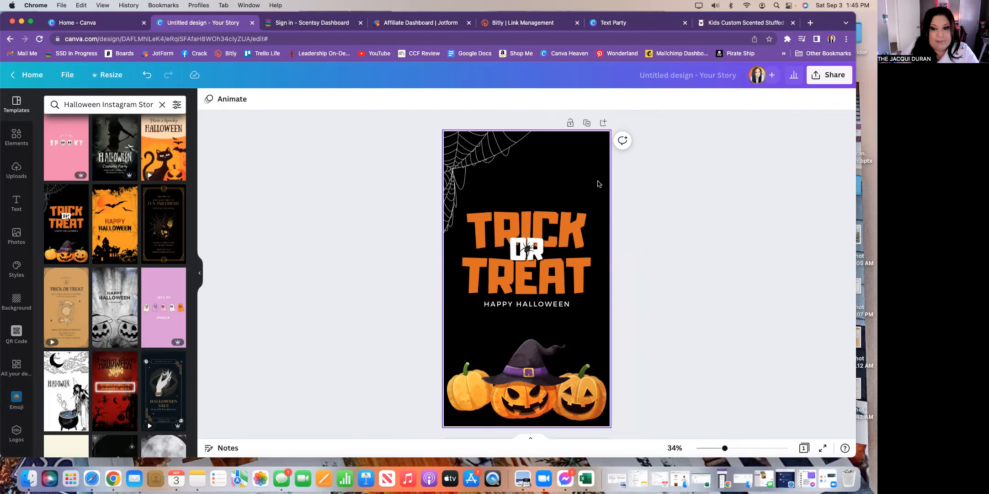
click(598, 184)
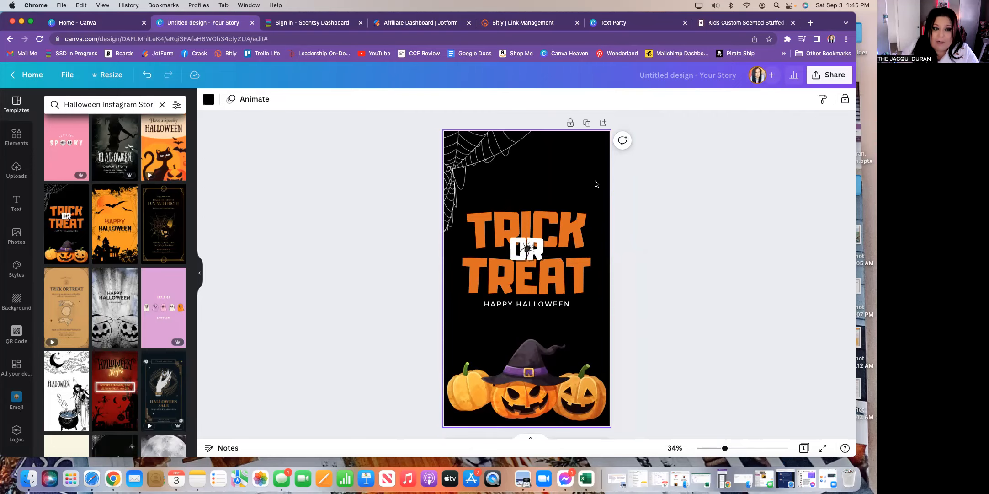
click(209, 101)
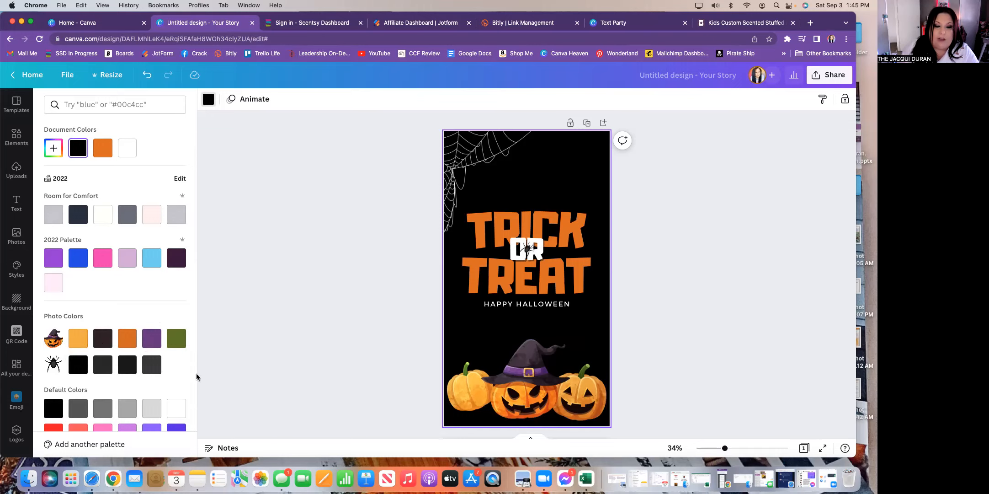
- Change the story background from black to the purple Photo Colors swatch
click(149, 341)
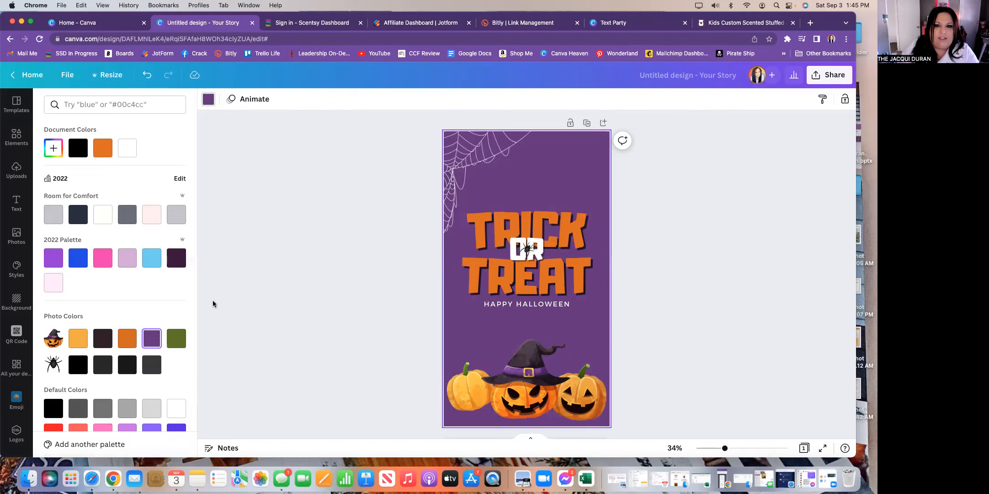
click(635, 250)
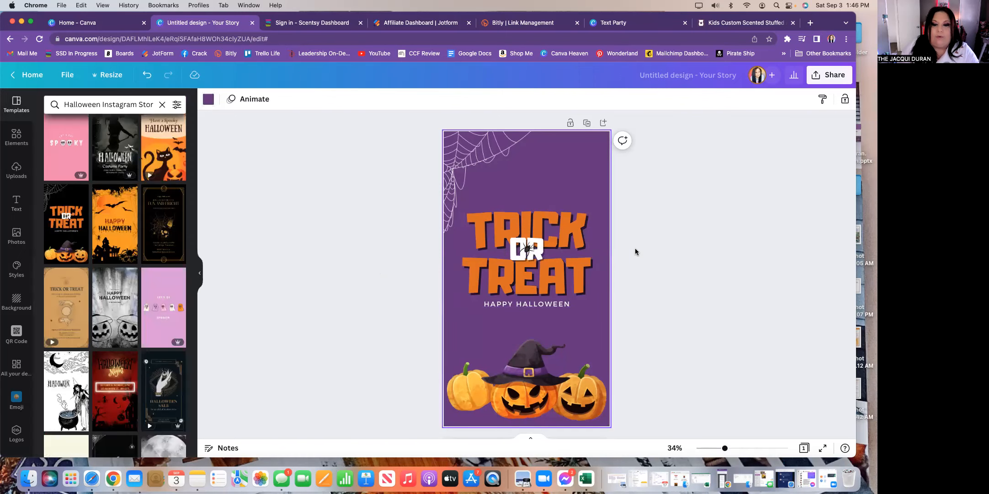
click(558, 223)
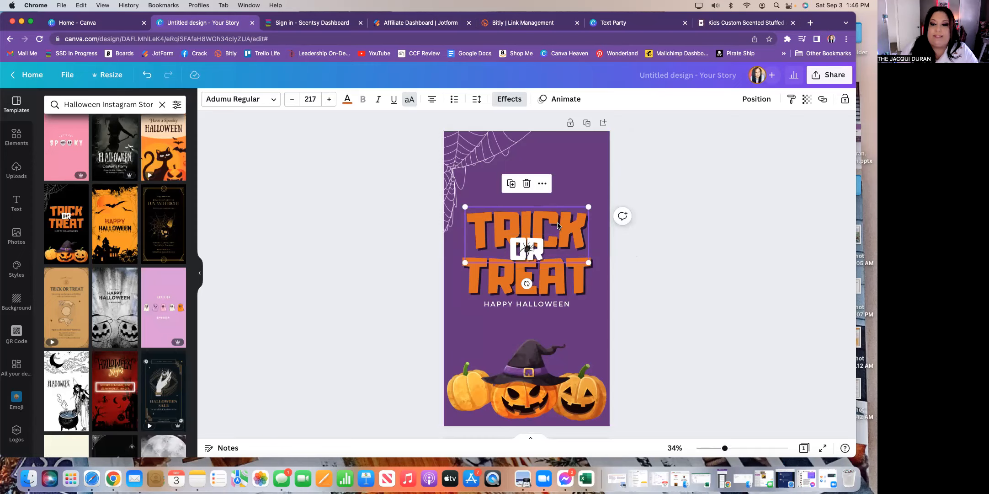
- Replace the TREAT title word with 'SCROLL'
click(560, 285)
click(559, 284)
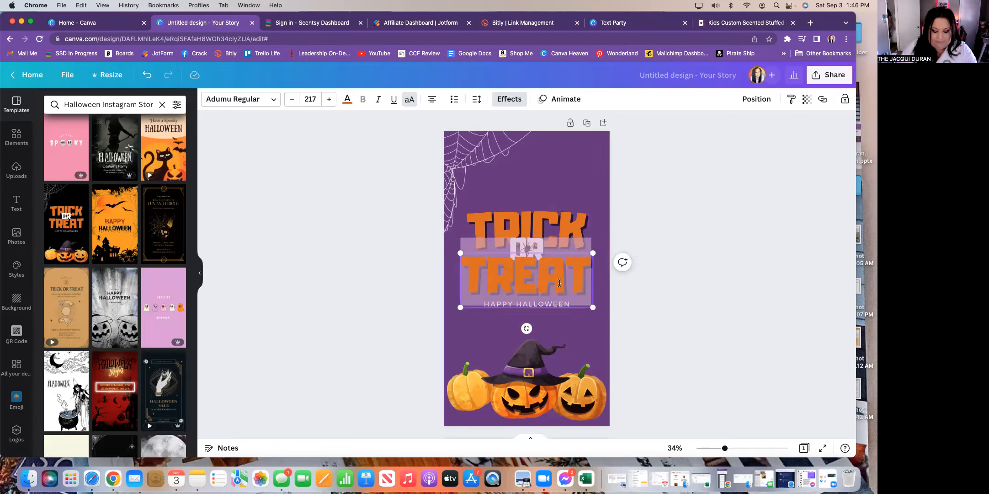
text(SC)
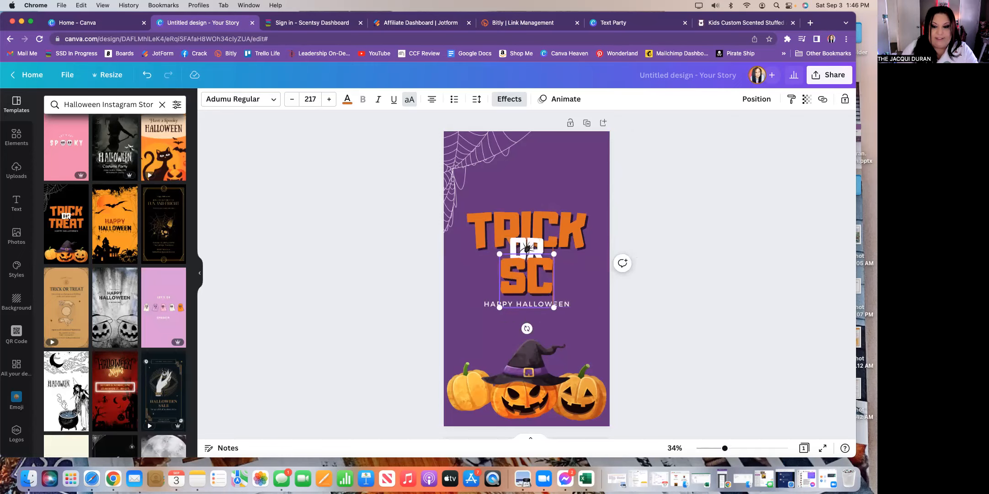
text(ROLL)
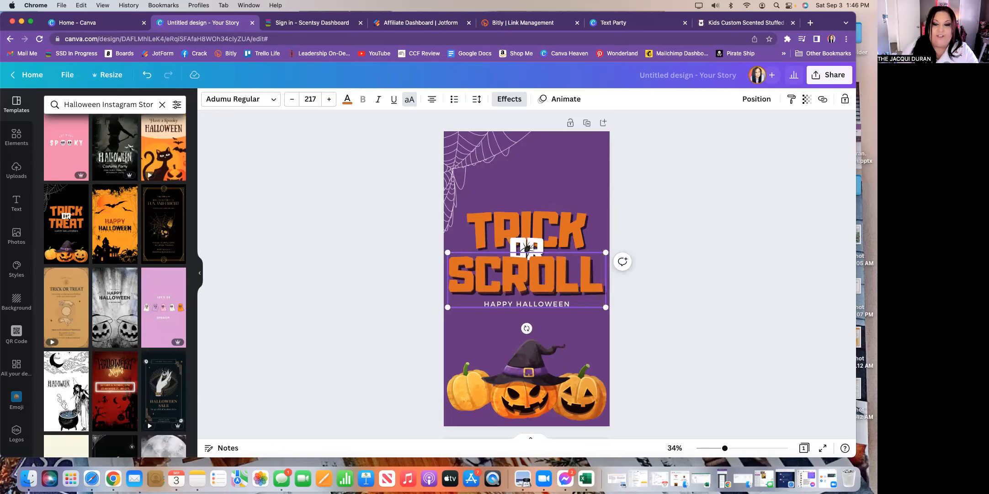
click(676, 289)
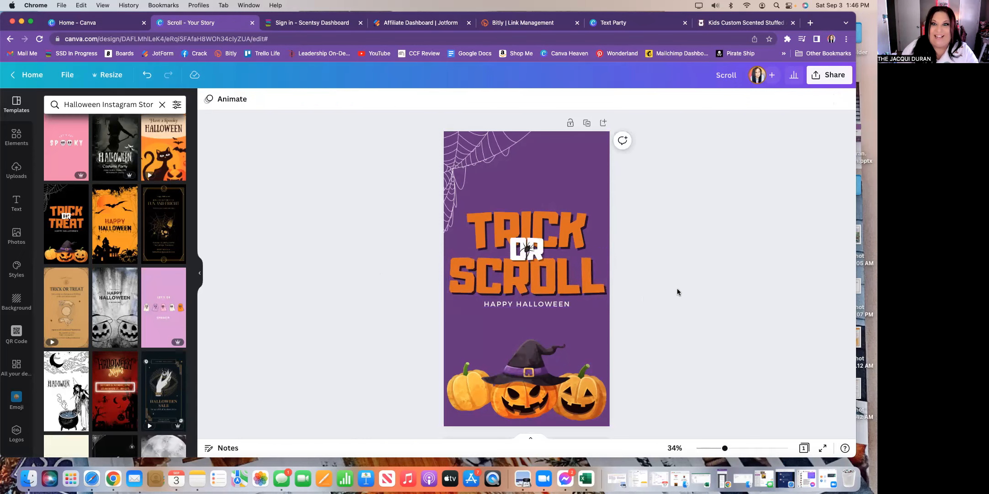
- Move TRICK, the OR text with its spider, and SCROLL up the page together
click(558, 224)
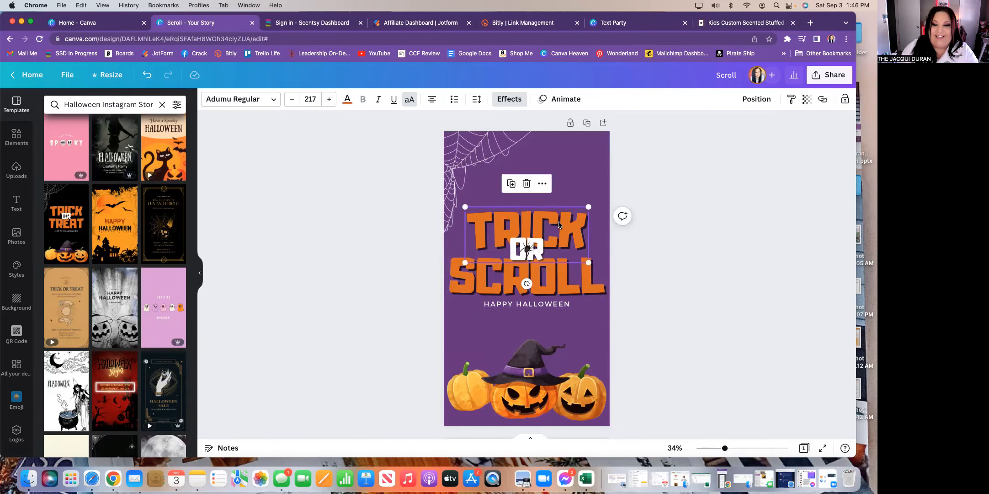
drag(559, 224, 558, 151)
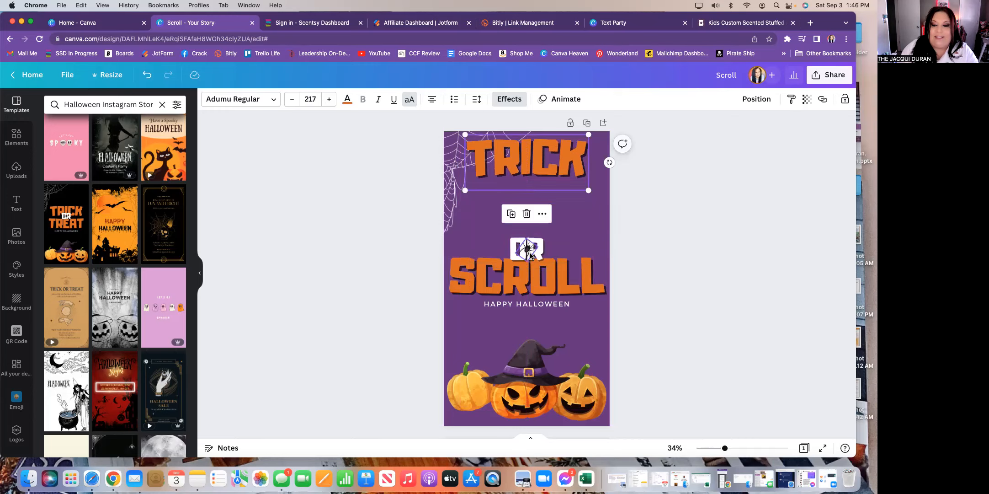
click(531, 252)
click(540, 258)
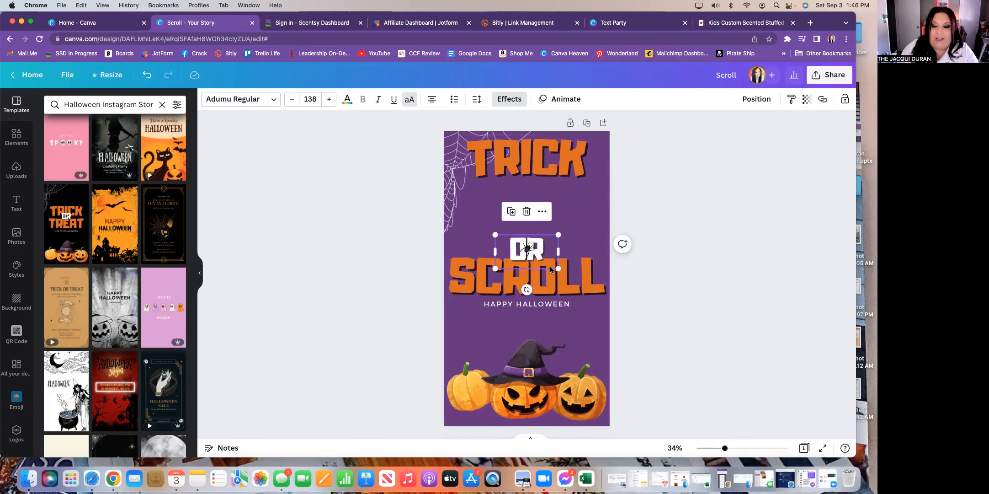
drag(547, 246, 546, 173)
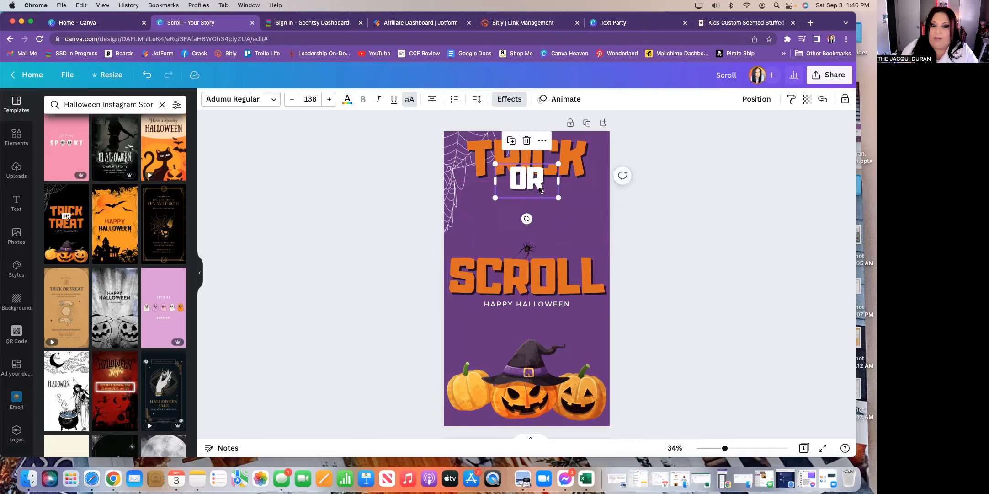
drag(526, 251, 524, 178)
drag(536, 280, 536, 203)
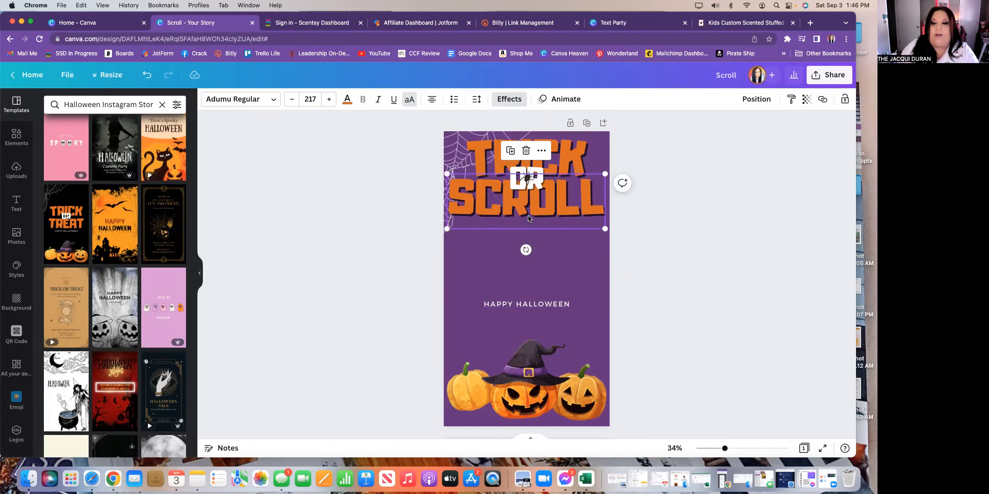
click(627, 269)
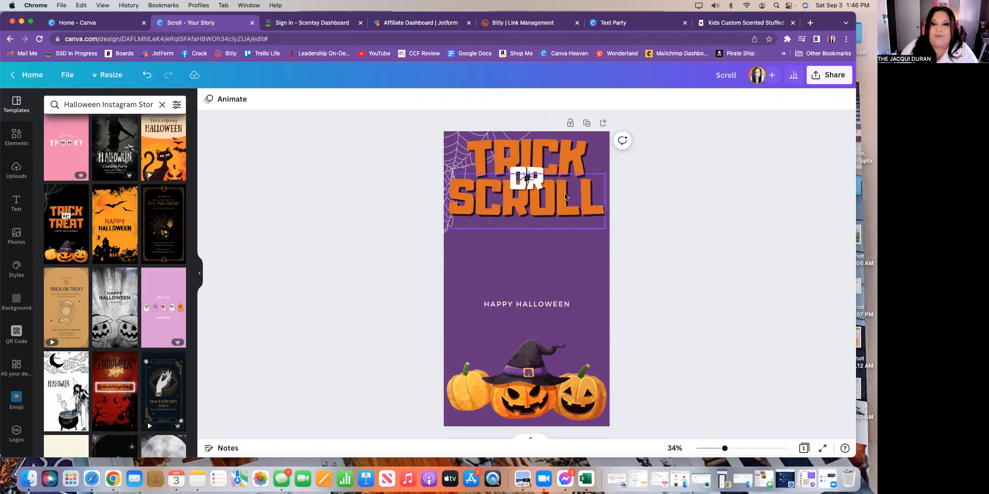
- Nudge SCROLL down and TRICK up so they hug the spider OR graphic
drag(569, 207, 569, 213)
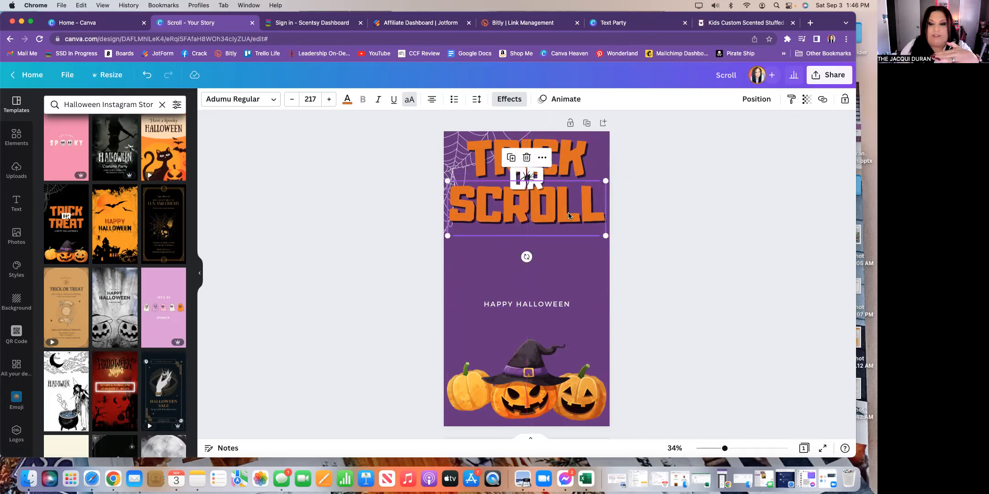
click(573, 167)
drag(573, 167, 573, 164)
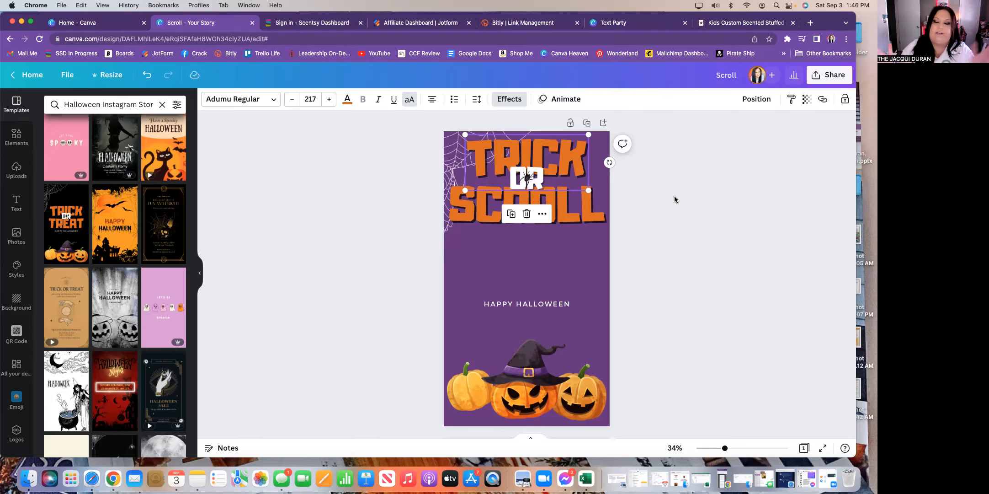
click(649, 225)
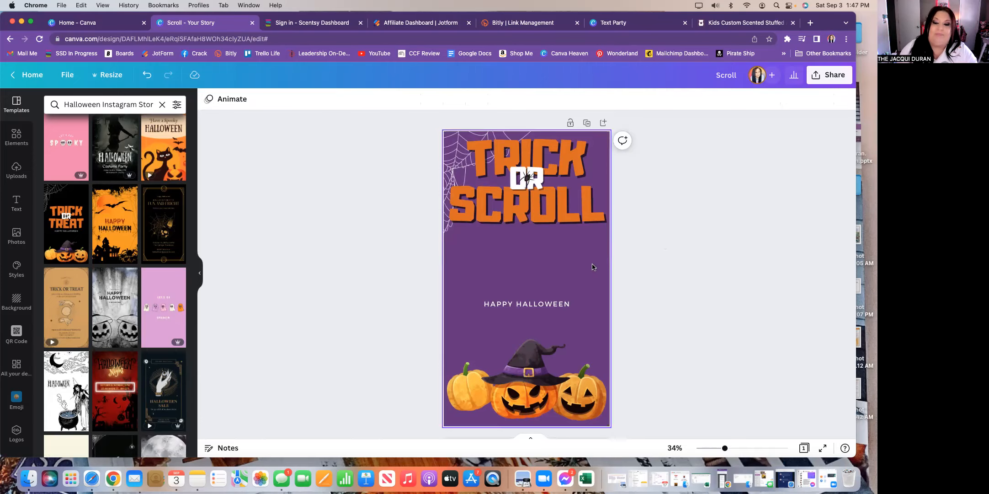
- Browse the uploaded images, check the Scent Event website tab for reference, then return to the Trick or Scroll design
click(16, 170)
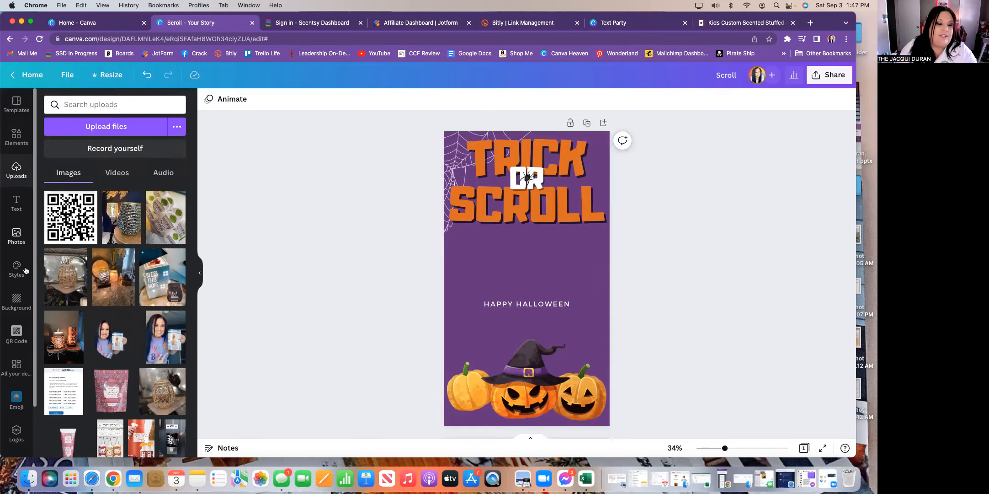
scroll(133, 293, down, 3)
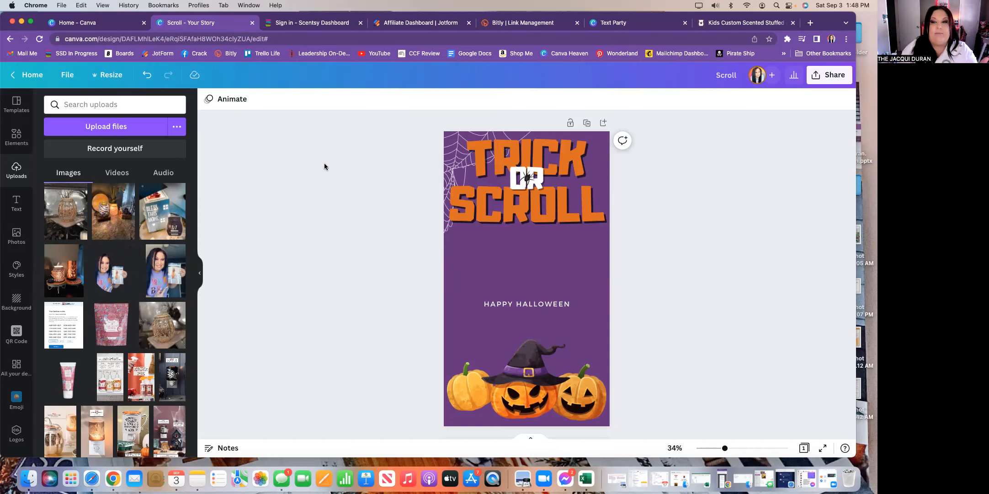
click(623, 23)
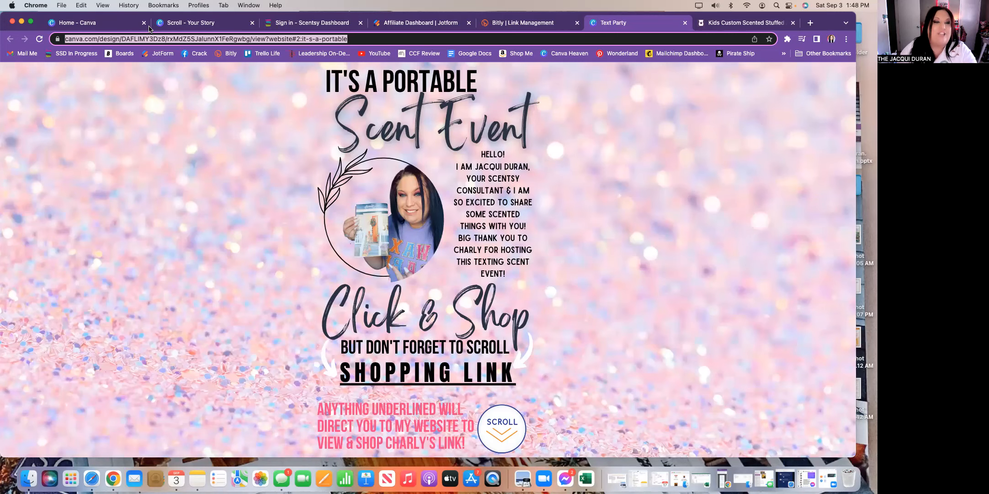
click(192, 23)
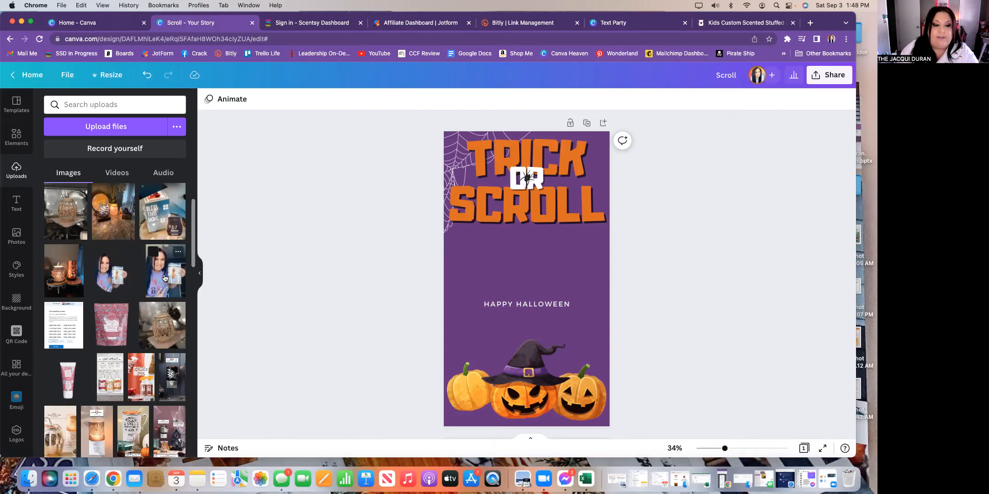
- Cancel the portrait photo drag, then open the Elements library with its search box active
mouse_move(163, 278)
mouse_down()
mouse_move(507, 274)
mouse_move(243, 251)
mouse_move(160, 277)
mouse_up()
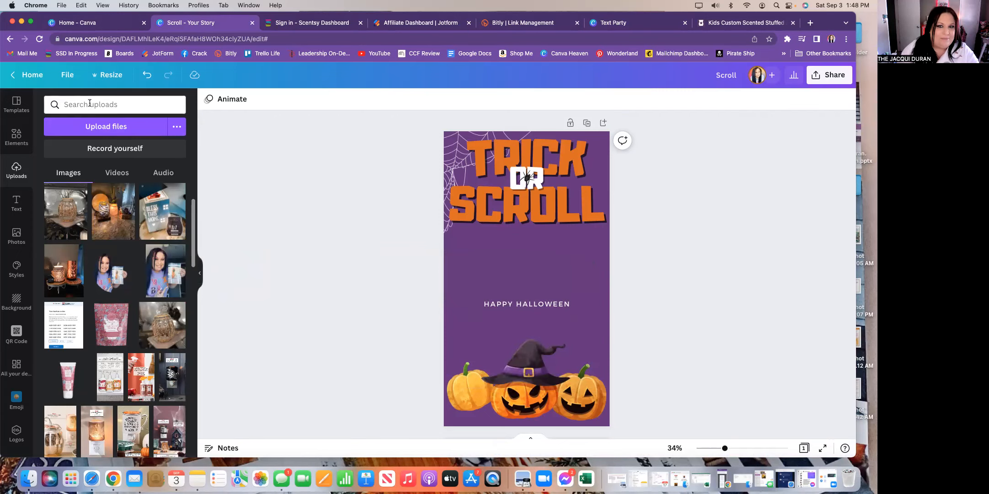
click(16, 137)
click(78, 103)
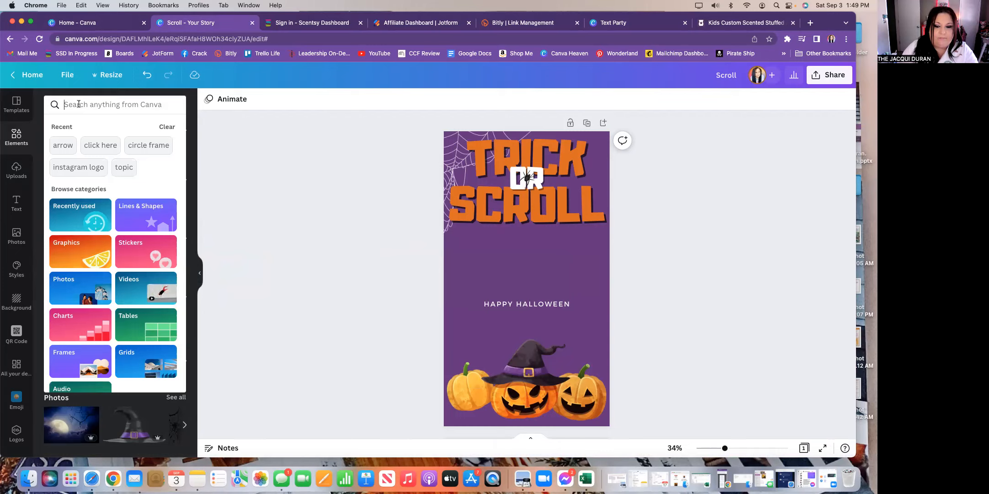
- Search Elements for 'oval' and add an oval frame below the title, tilted about 9° and moved left
text(oval)
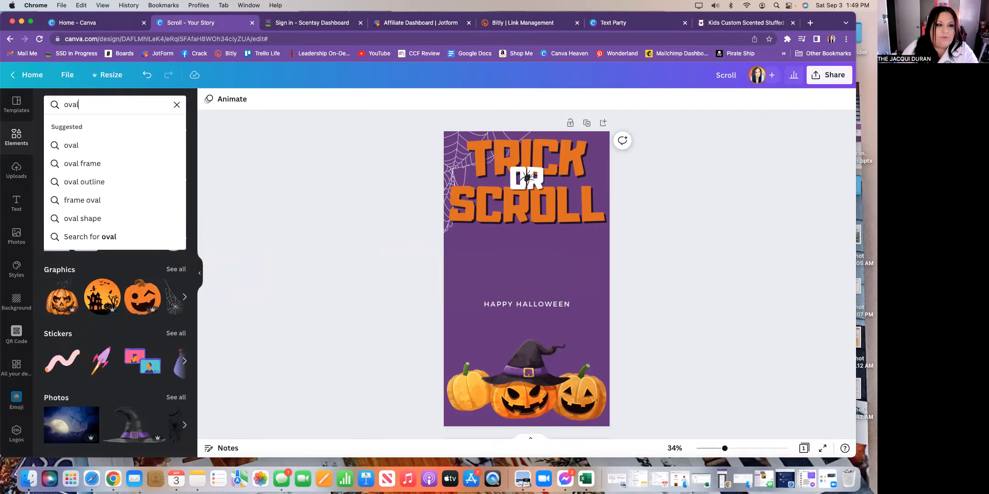
click(84, 165)
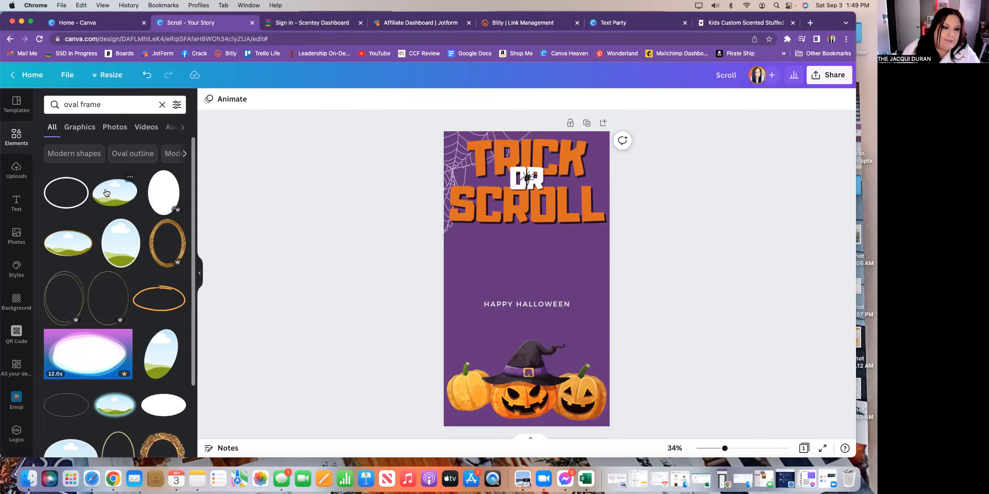
drag(123, 194, 555, 283)
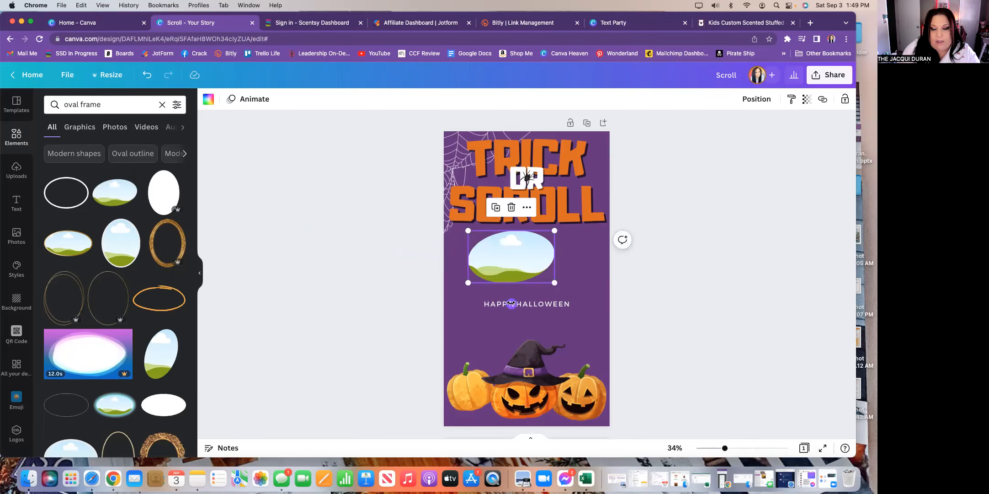
drag(506, 303, 502, 303)
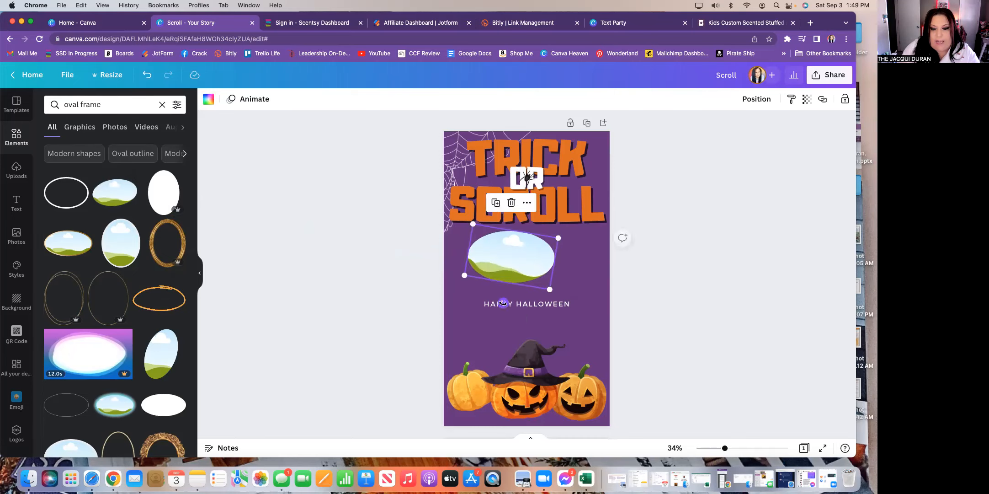
drag(536, 264, 522, 283)
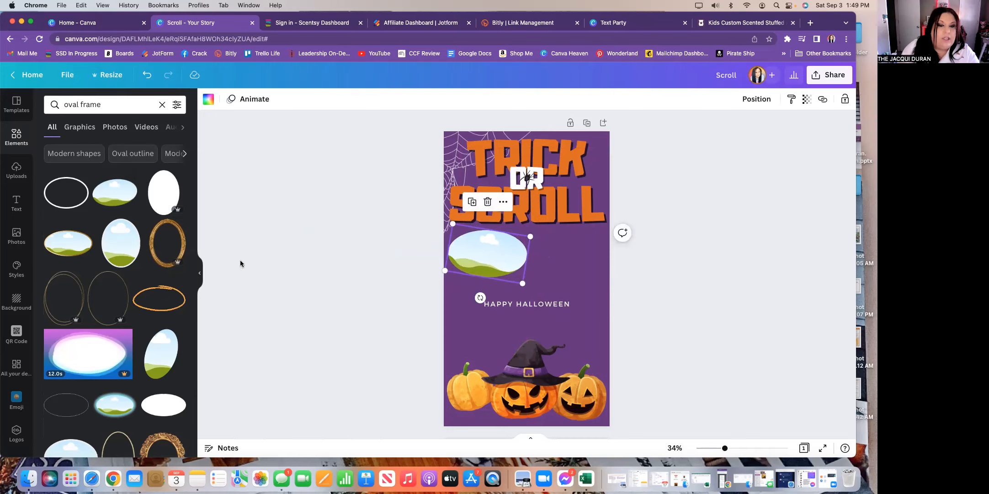
click(312, 255)
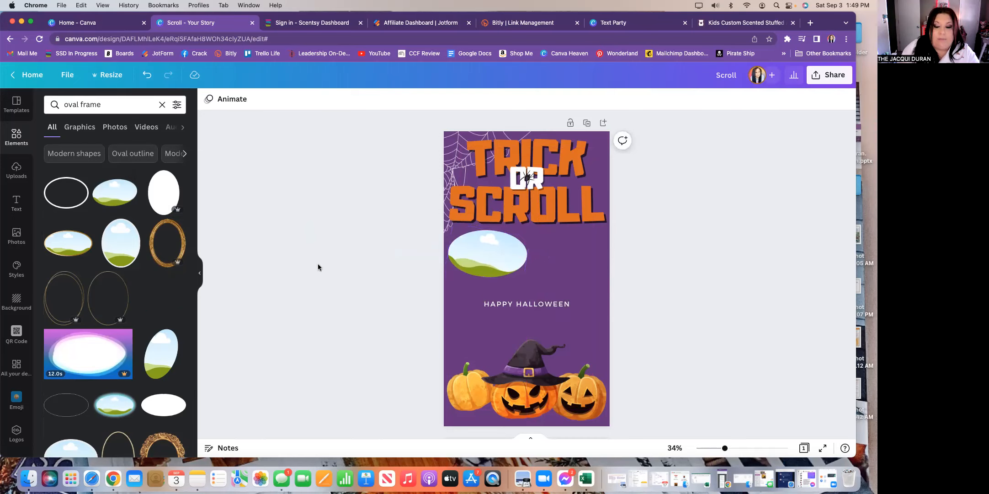
- Drop the woman's uploaded photo into the oval frame, detach it, and move the photo right
click(16, 168)
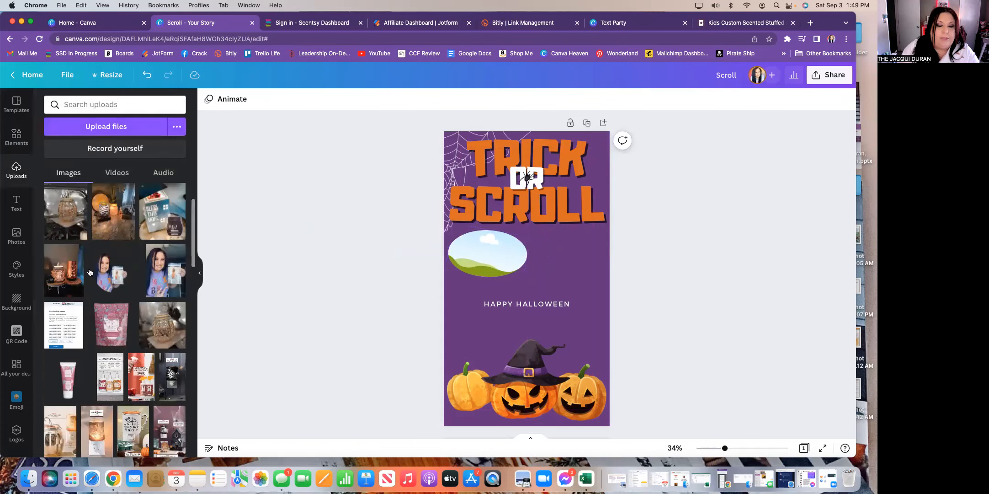
click(119, 129)
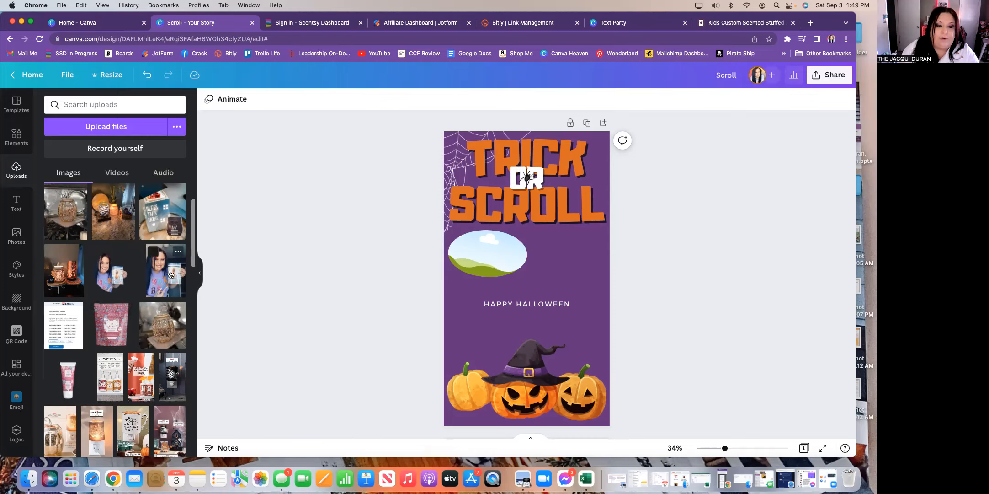
drag(168, 277, 481, 258)
click(479, 261)
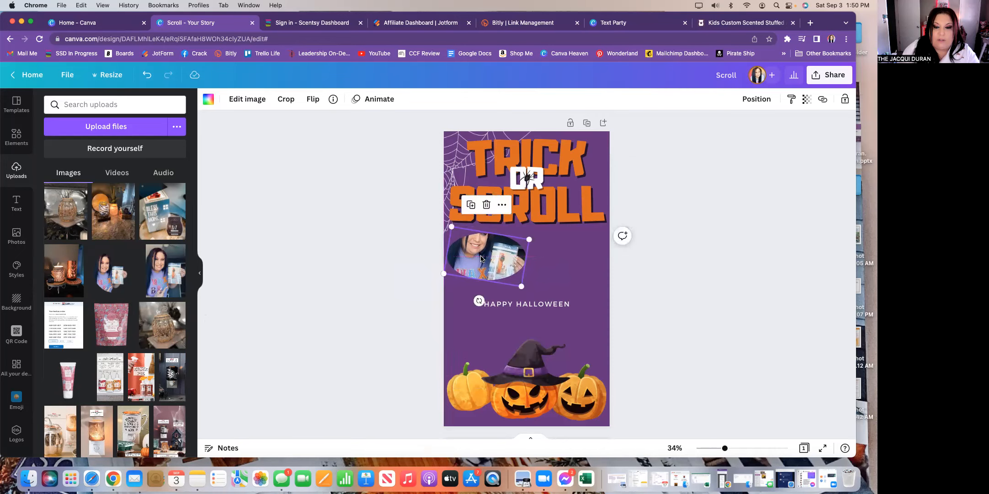
click(502, 204)
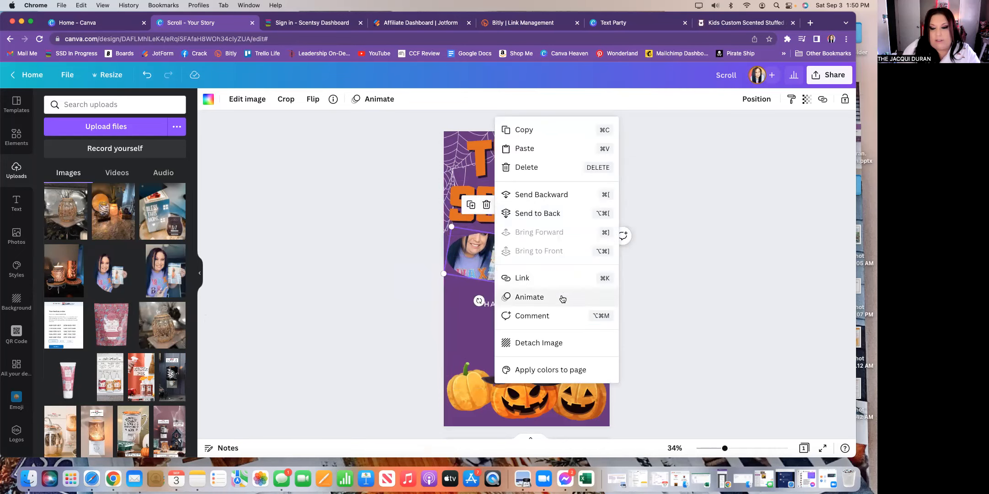
click(588, 344)
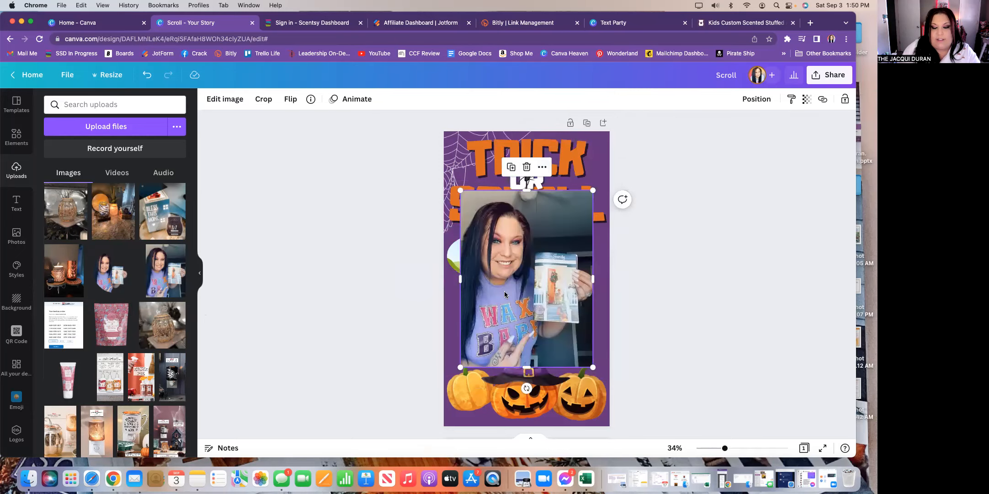
drag(540, 297, 580, 302)
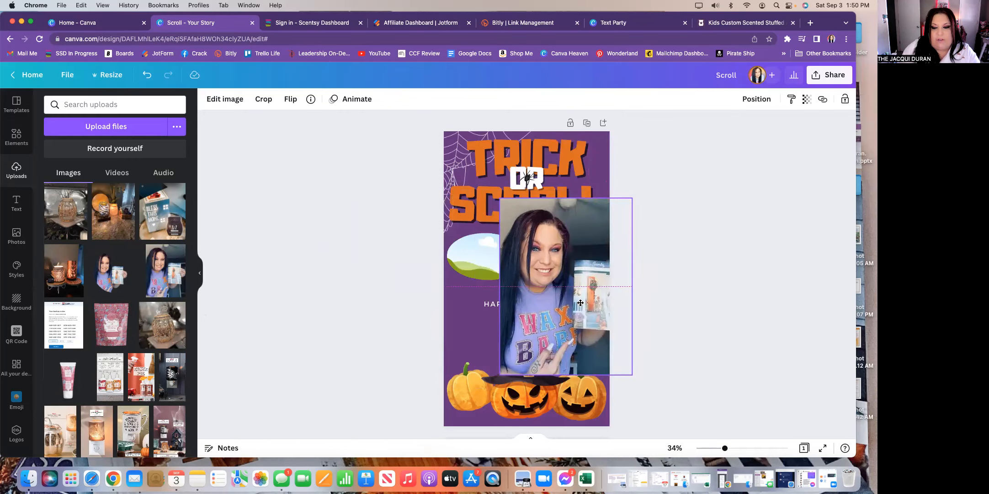
- Resize and reposition the empty oval frame, and move the loose photo over the title
click(463, 254)
drag(528, 240, 564, 214)
drag(480, 244, 472, 258)
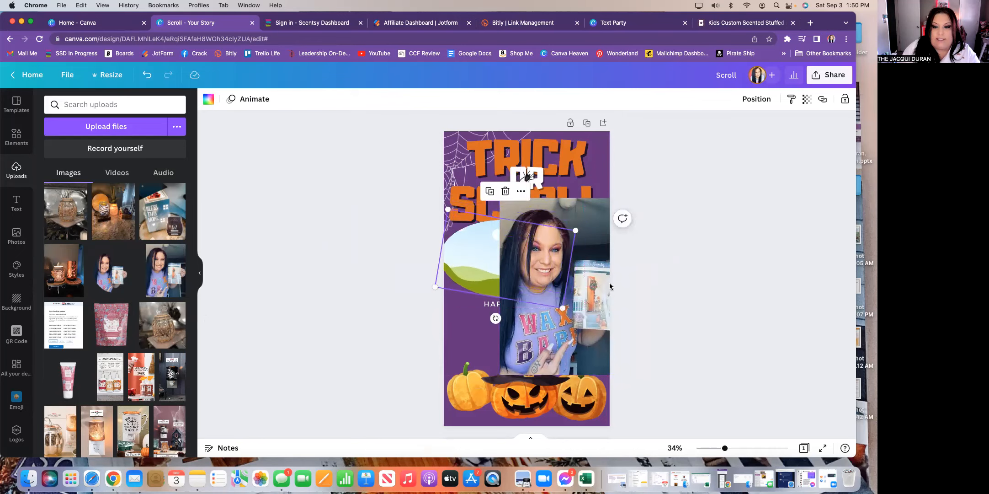
drag(562, 314, 541, 295)
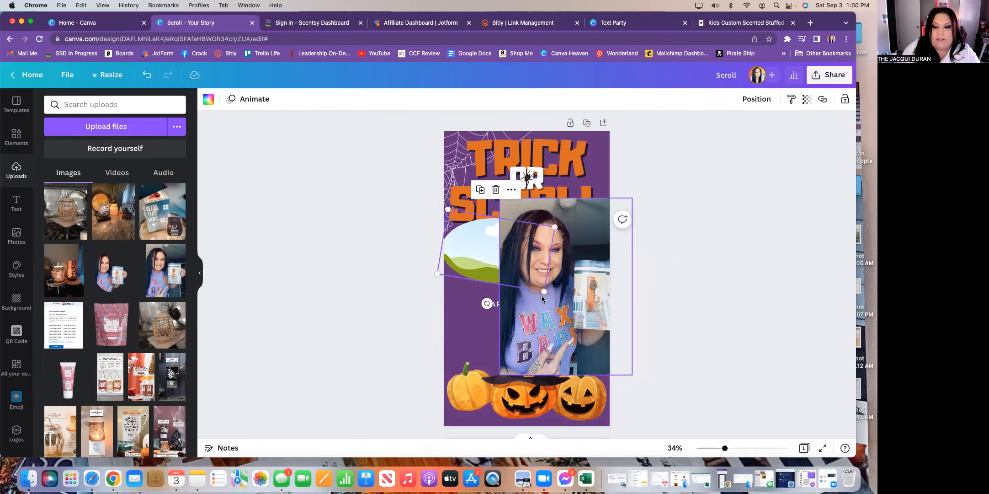
drag(608, 328, 651, 361)
- Enlarge the oval frame, move it left, and drop the photo into it, shrinking it slightly
click(491, 257)
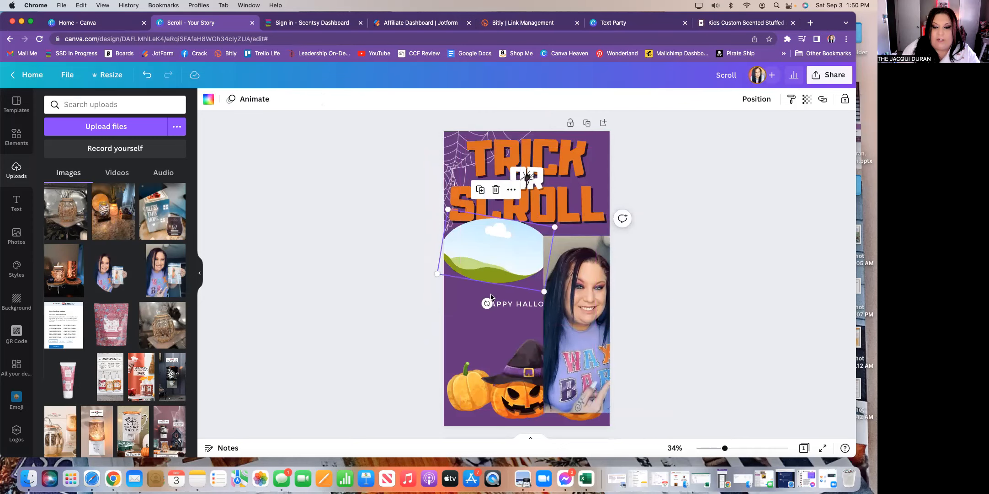
drag(544, 292, 548, 335)
drag(512, 263, 493, 270)
drag(594, 328, 493, 278)
click(483, 279)
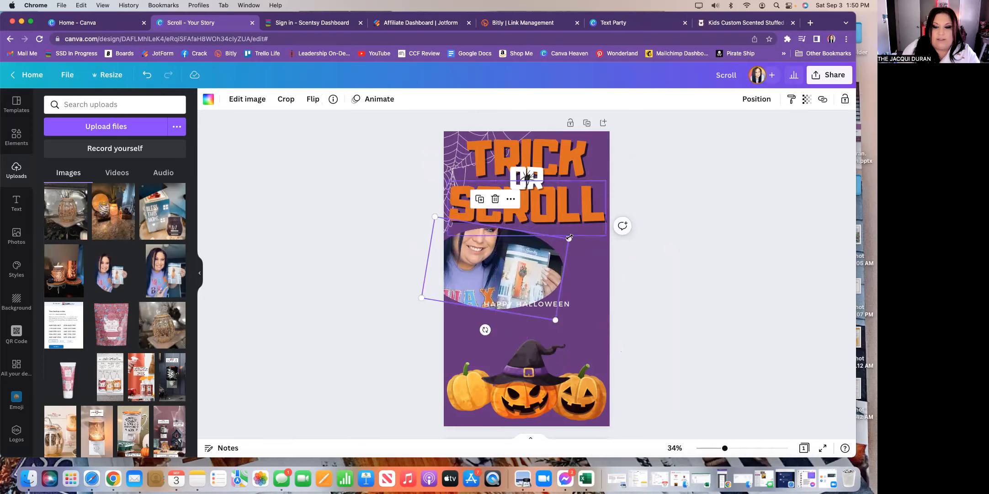
drag(569, 239, 546, 242)
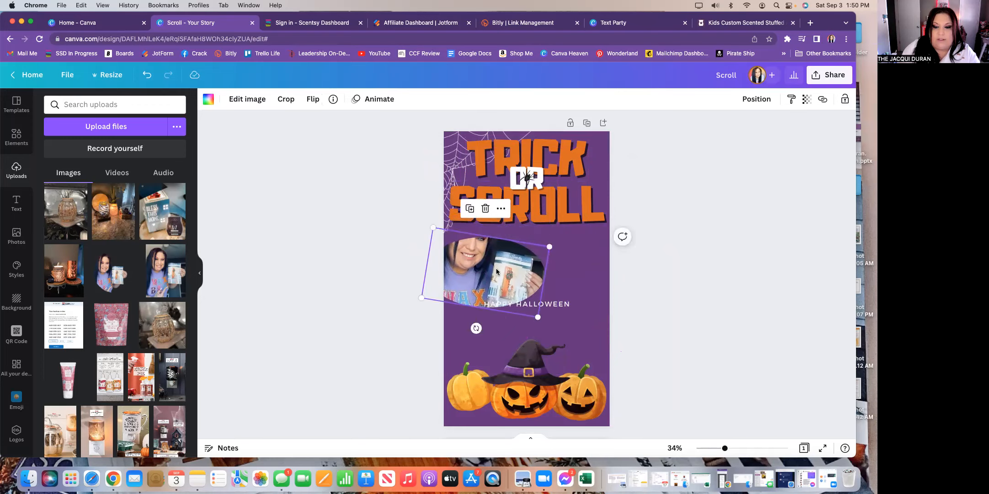
- Detach the photo, leave it at the page's right edge, and delete the empty oval frame
click(502, 209)
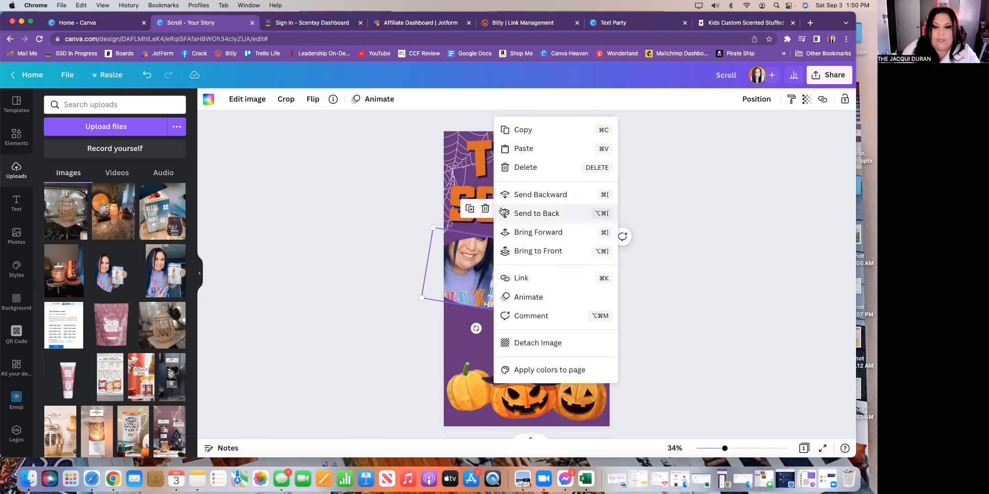
click(561, 343)
drag(531, 307, 631, 310)
click(526, 274)
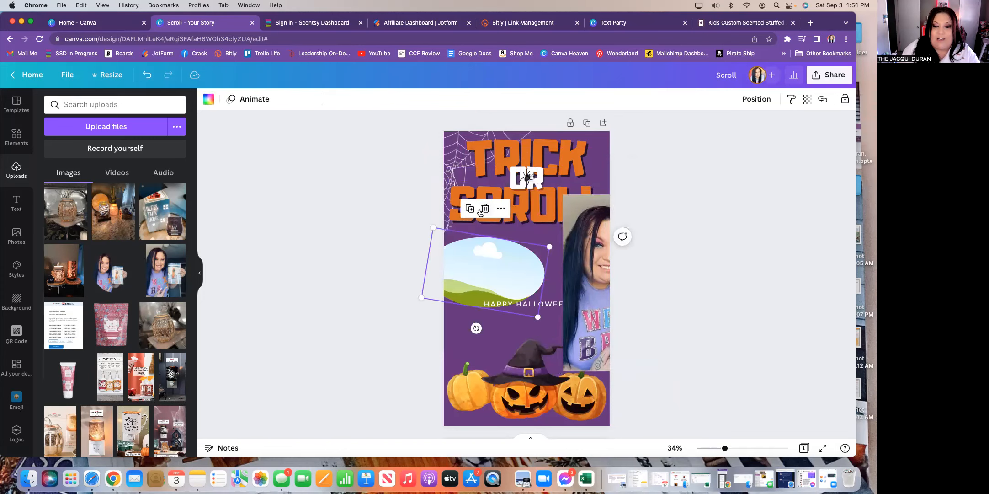
key(BackSpace)
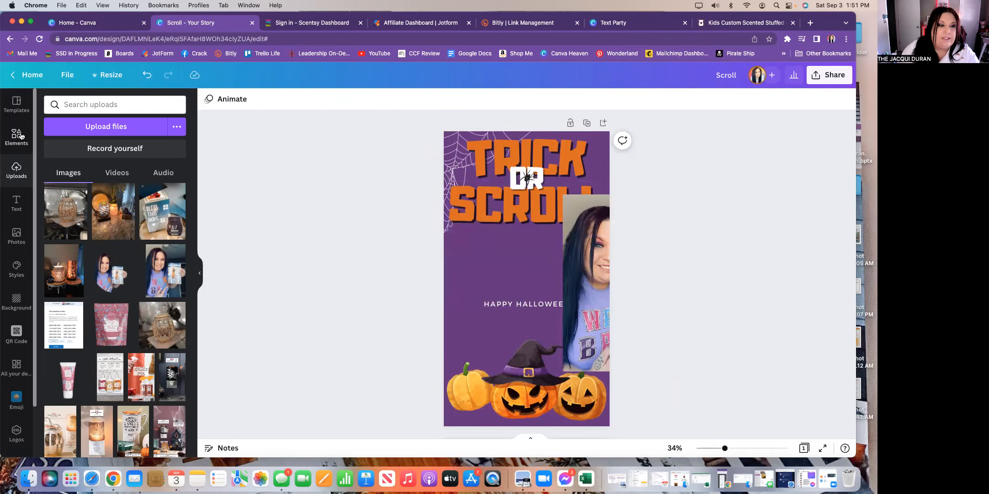
- Replace the element search term with 'square' to find square frames
click(28, 135)
drag(76, 104, 54, 105)
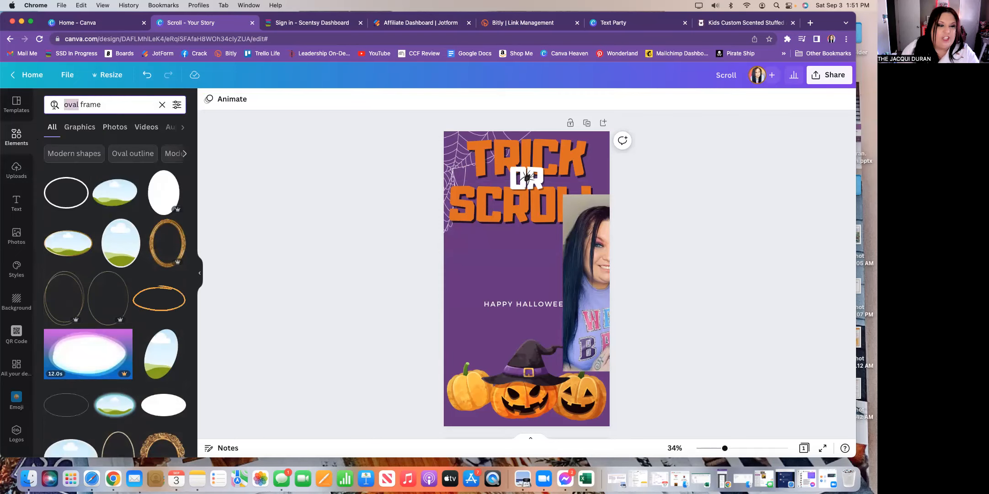
text(squar)
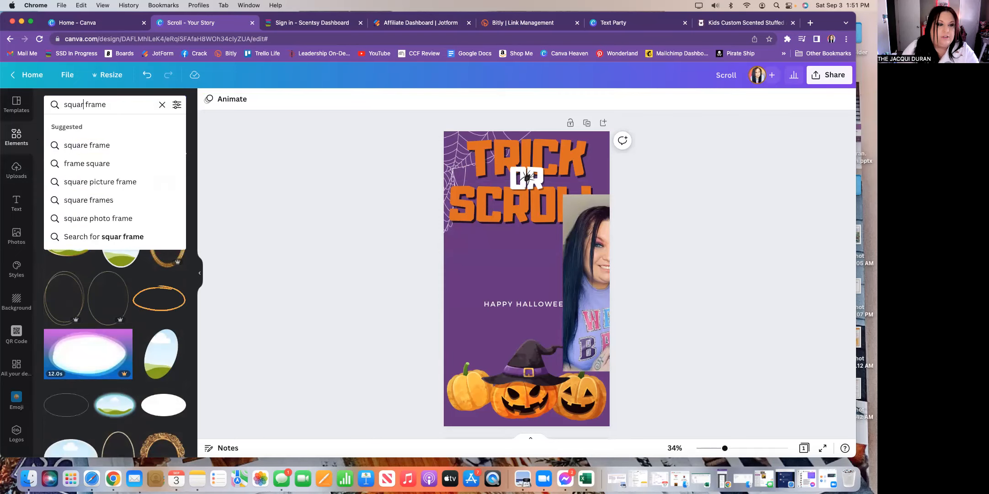
text(e)
click(135, 229)
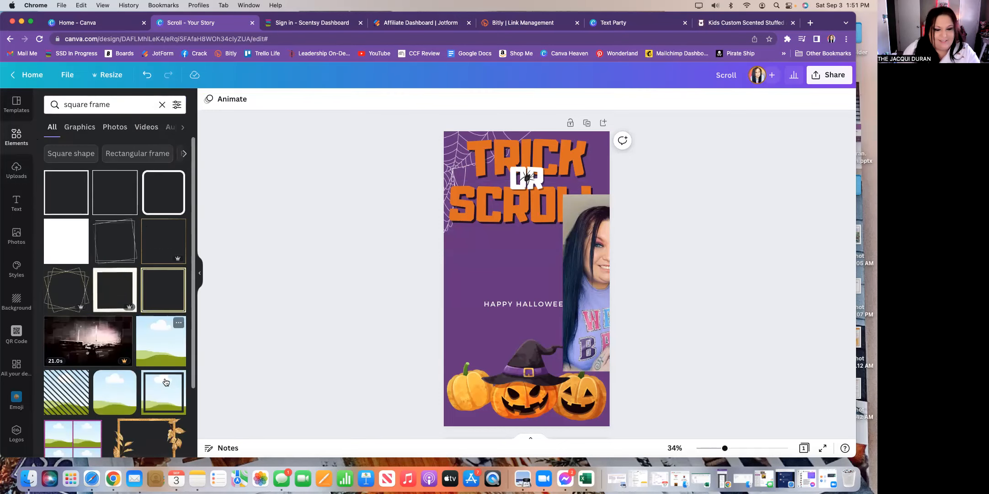
- Add a rounded square frame above HAPPY HALLOWEEN, resize it, and place the woman's photo inside
drag(115, 393, 480, 249)
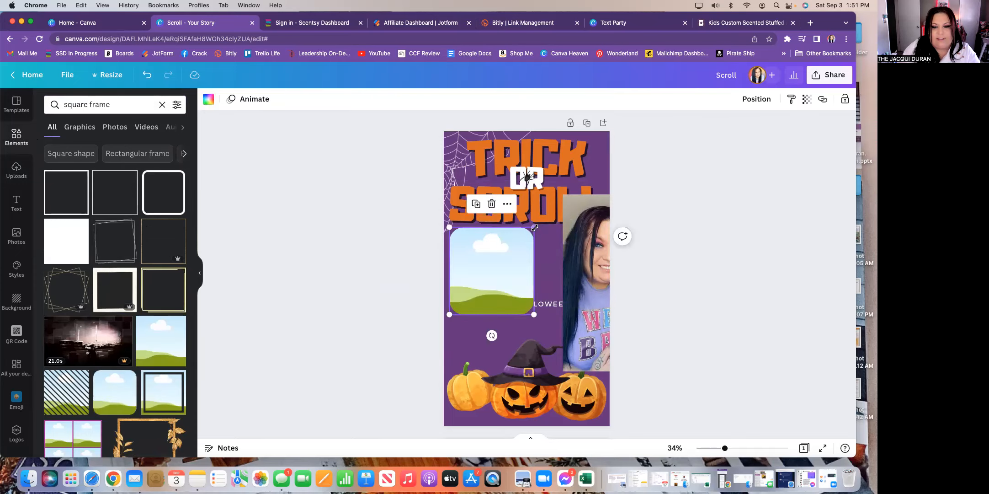
drag(534, 227, 515, 246)
drag(483, 274, 483, 259)
click(572, 283)
drag(536, 286, 483, 264)
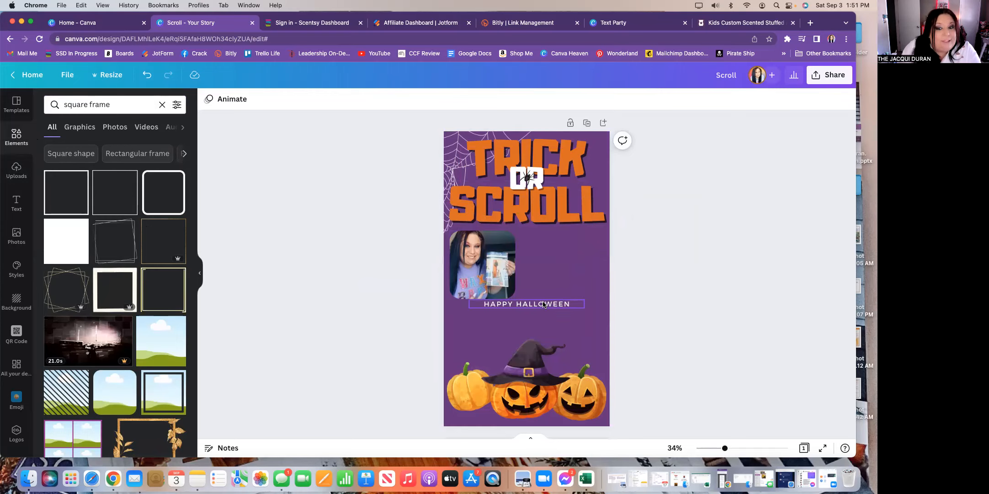
- Move the HAPPY HALLOWEEN text beside the framed photo, shrinking and narrowing its box
drag(544, 305, 573, 246)
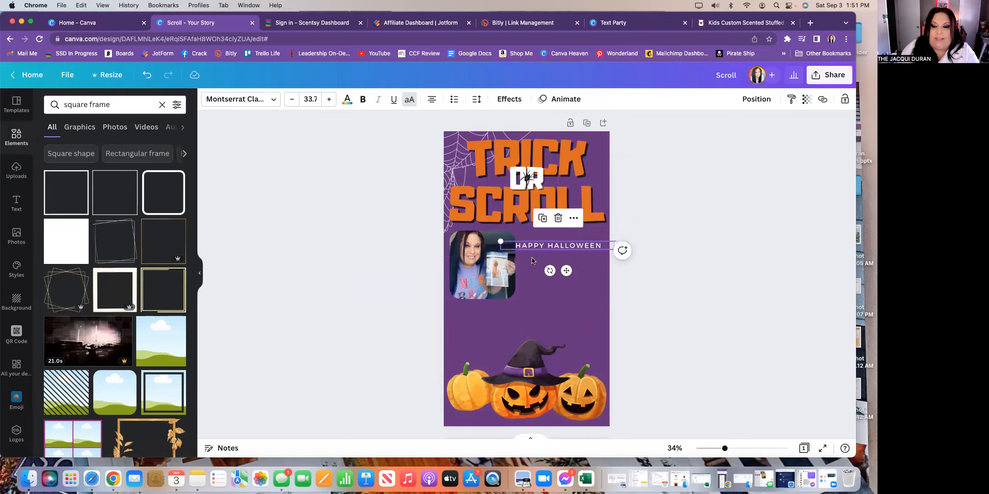
drag(501, 241, 522, 239)
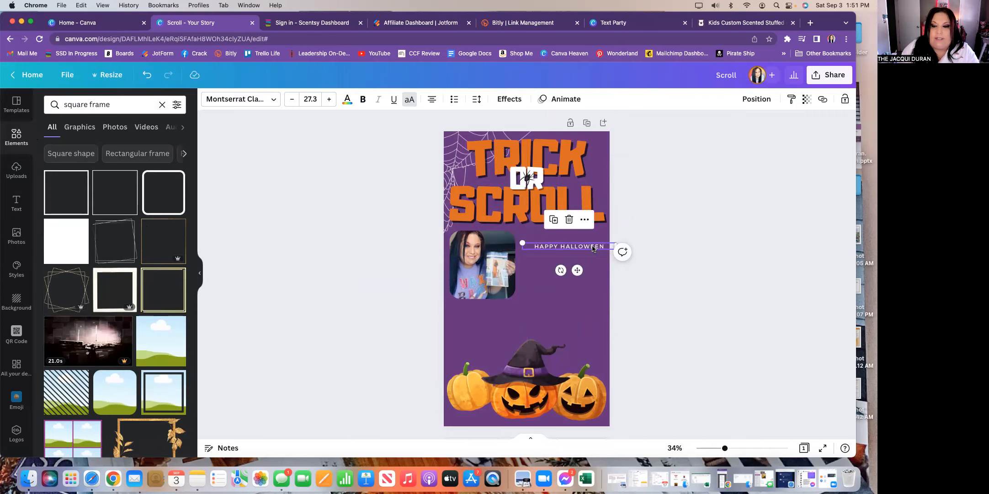
drag(577, 272, 572, 265)
drag(574, 264, 572, 263)
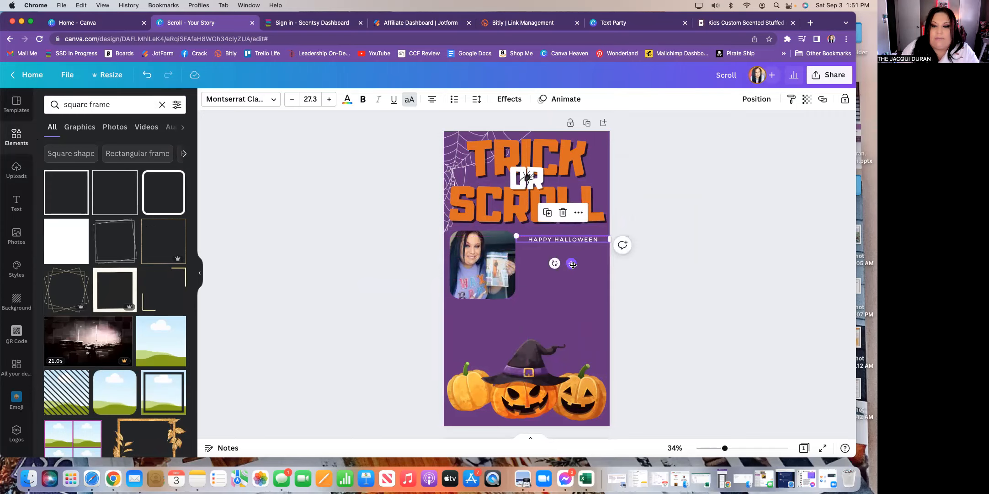
drag(610, 237, 570, 264)
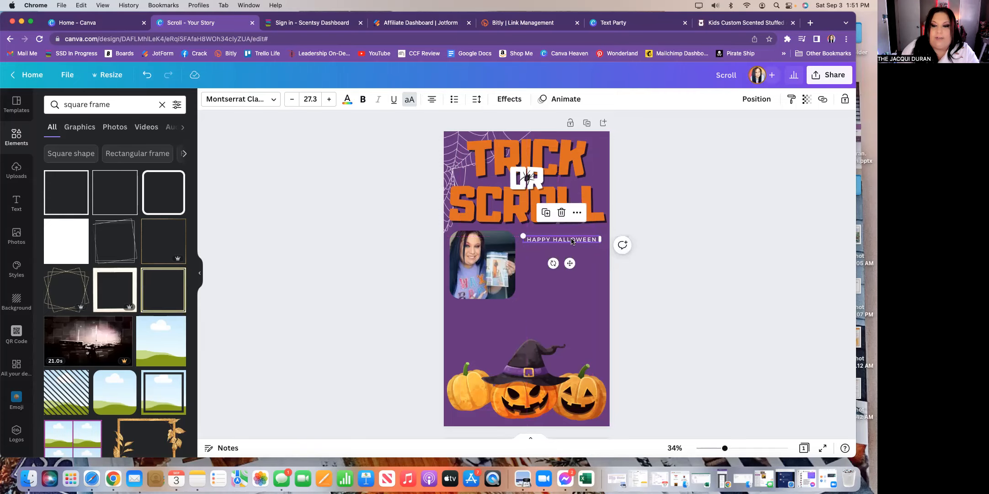
- Zoom to 83% and put the HAPPY HALLOWEEN text into editing mode
drag(724, 448, 746, 449)
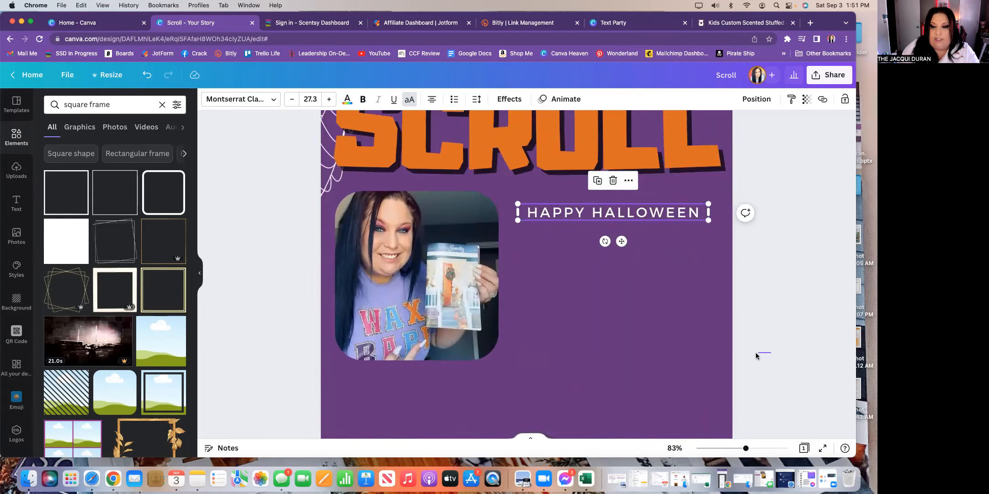
click(750, 354)
click(613, 212)
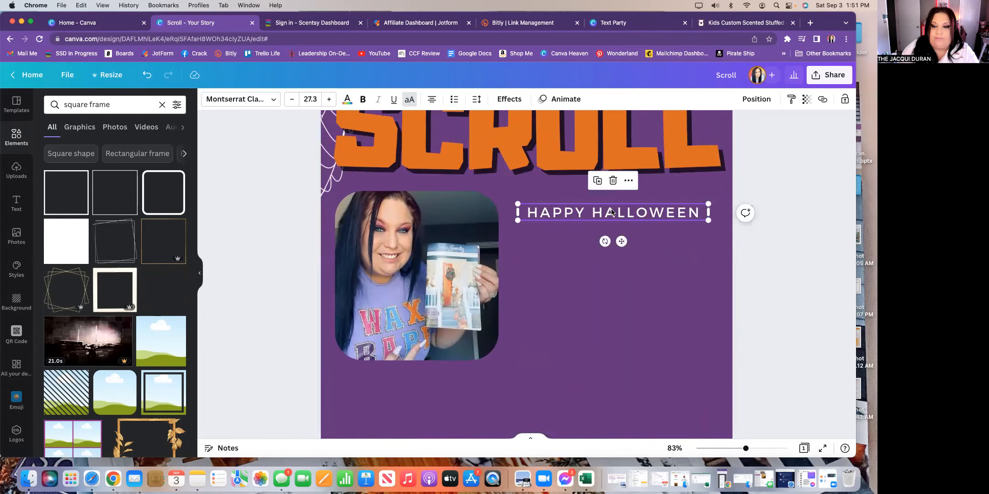
click(613, 212)
click(626, 211)
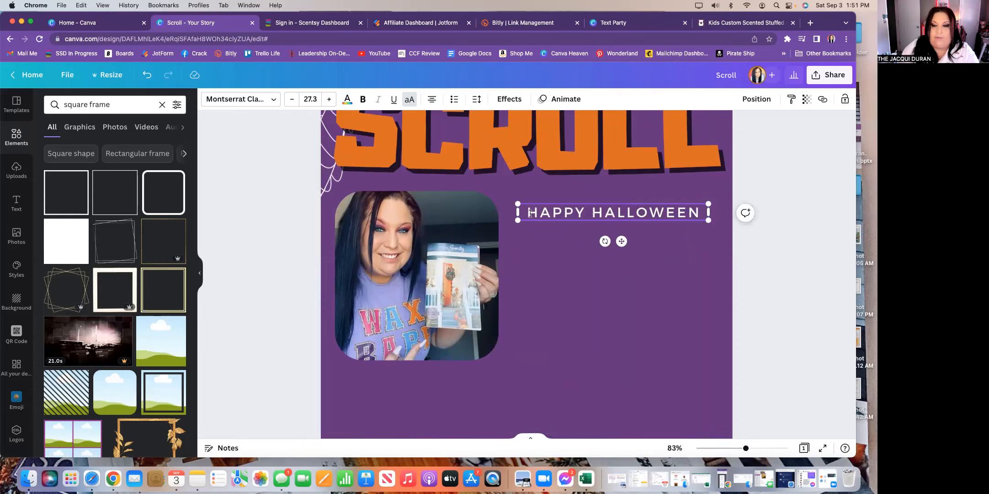
- Replace HAPPY HALLOWEEN with a welcome line for the host's 'TRICK OR SCROLL SCENT EVENT!'
drag(529, 212, 702, 212)
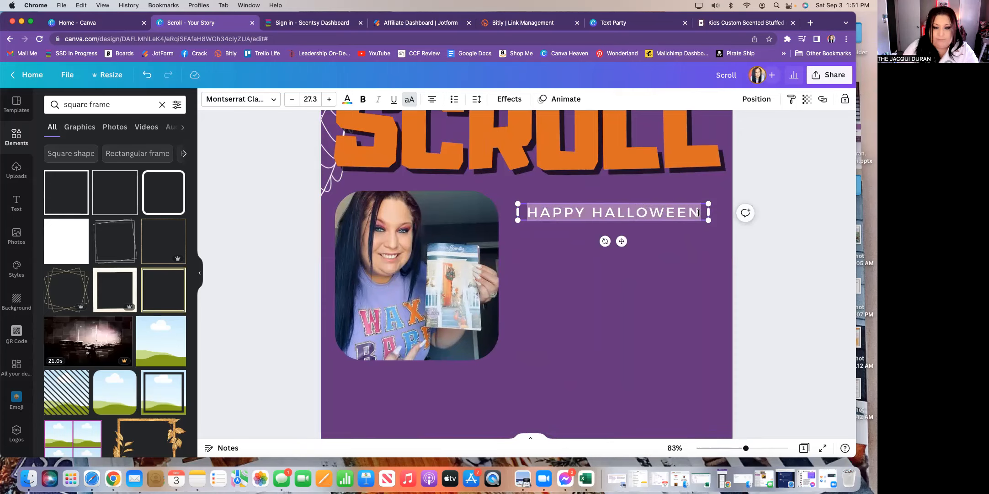
text(WELCOM)
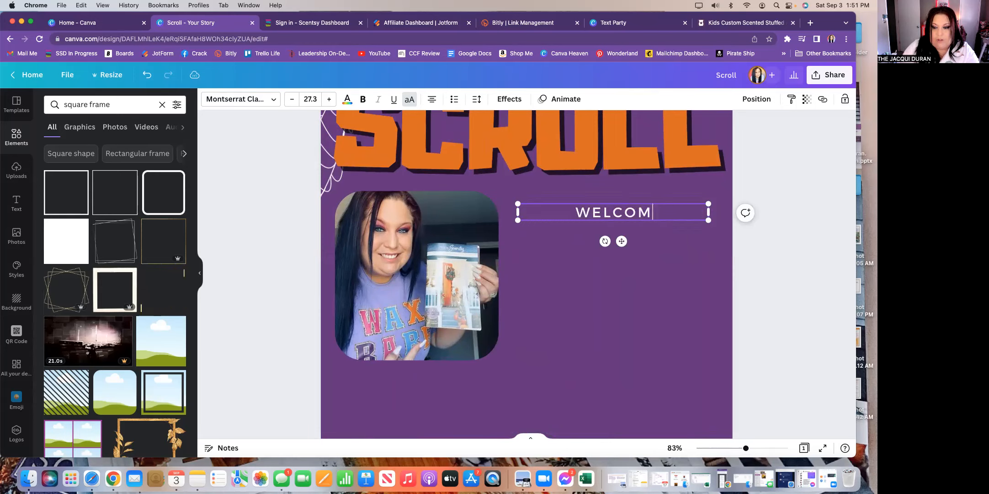
text(E TO )
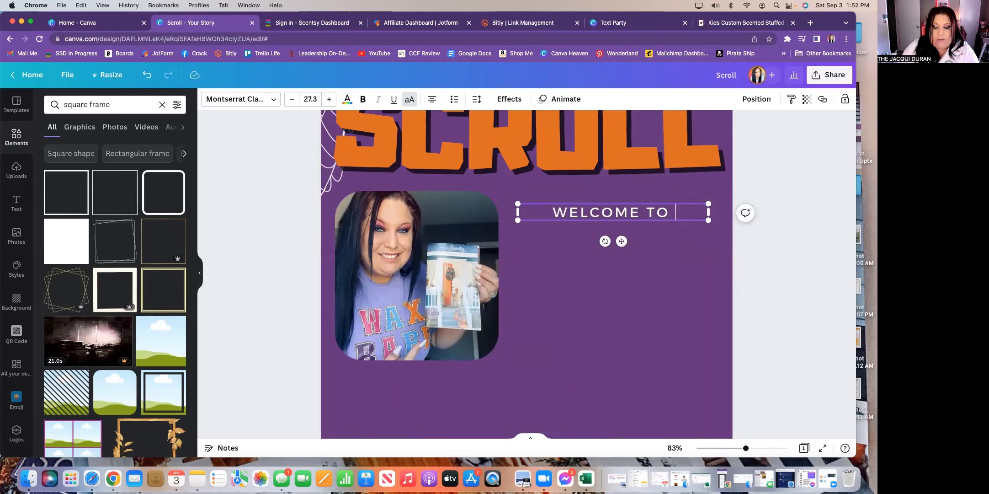
text(KELLY')
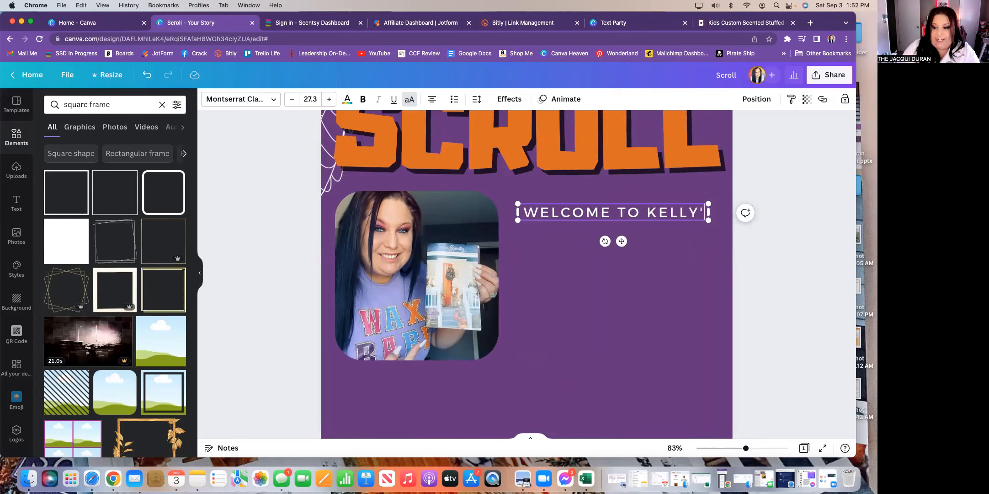
text(S)
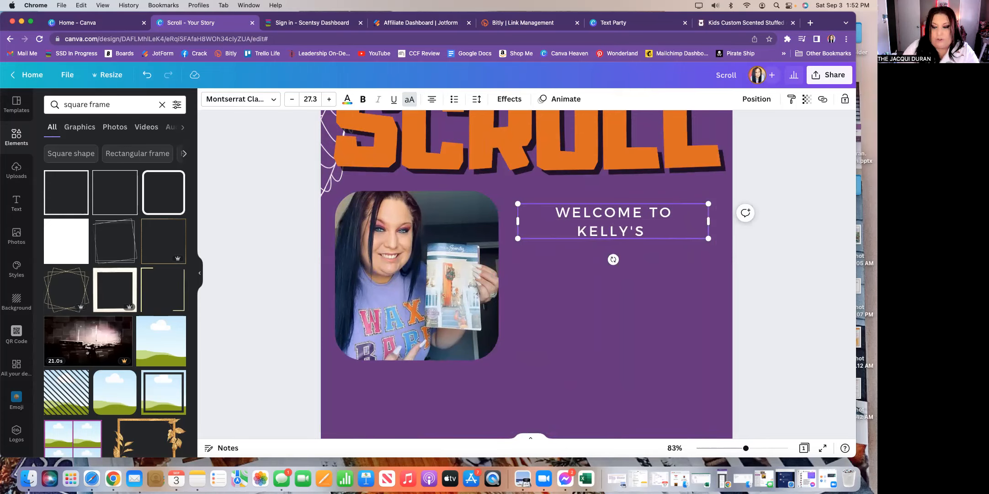
text( TRICK OR )
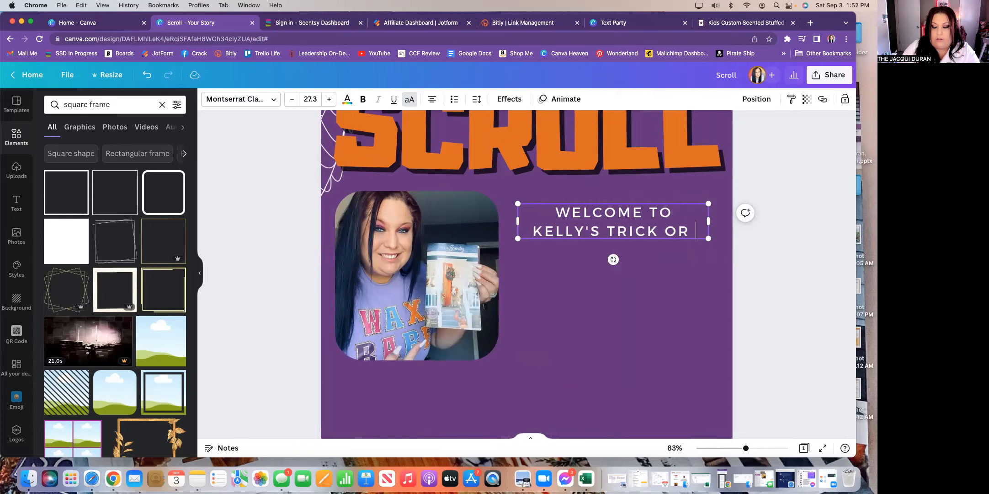
text(SCROLL)
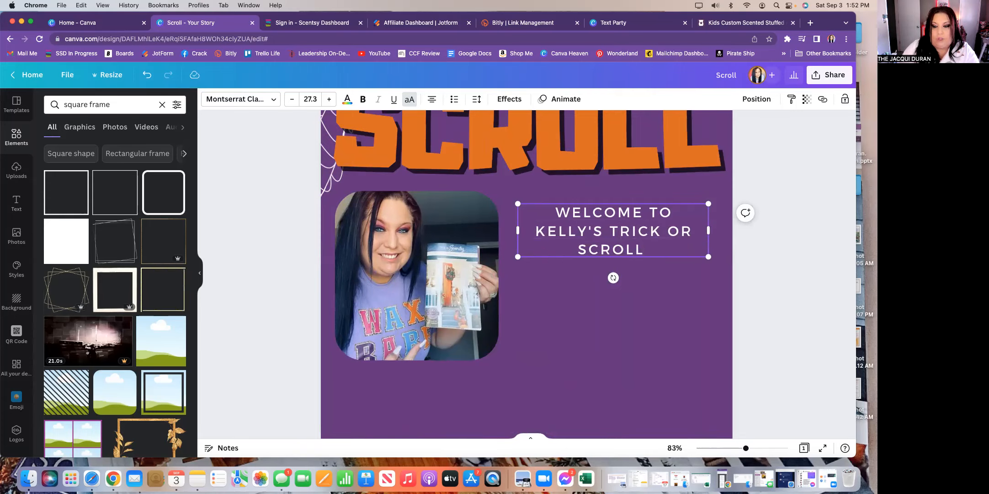
text( SCENT)
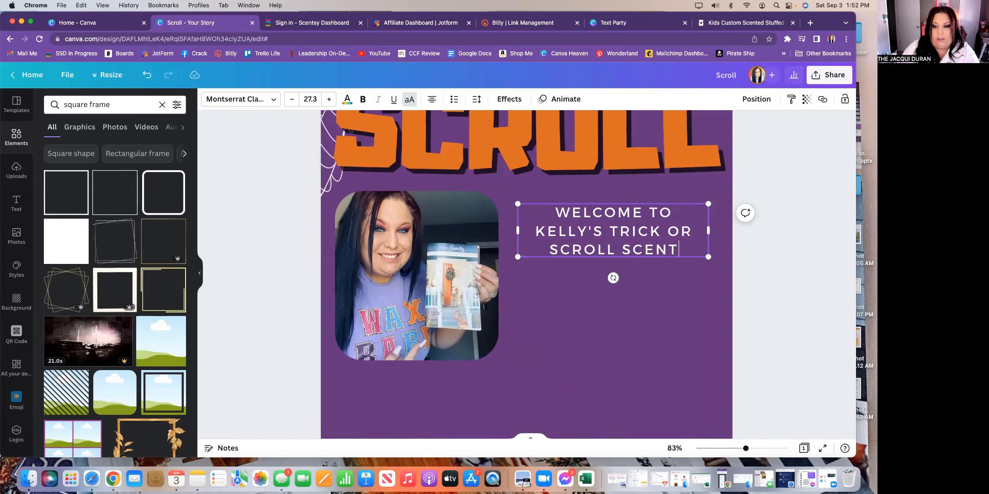
text( EVENT!)
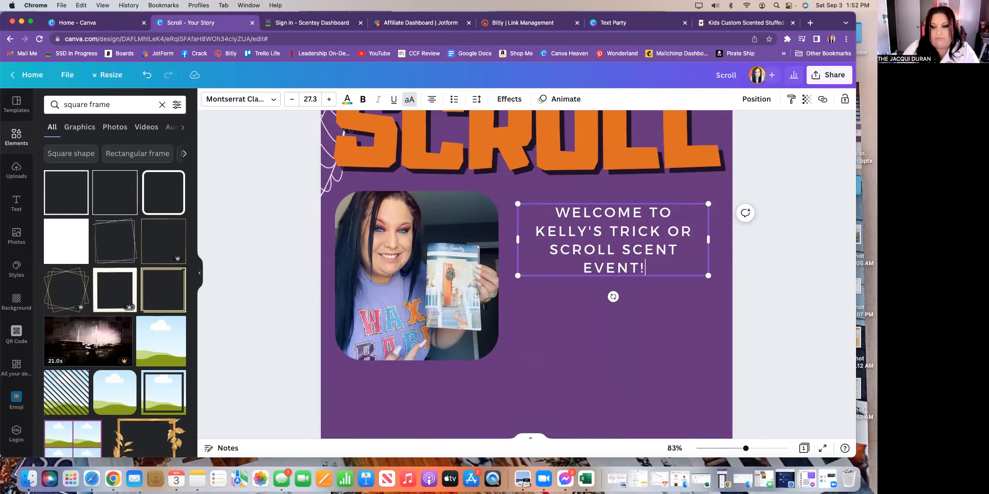
key(Return)
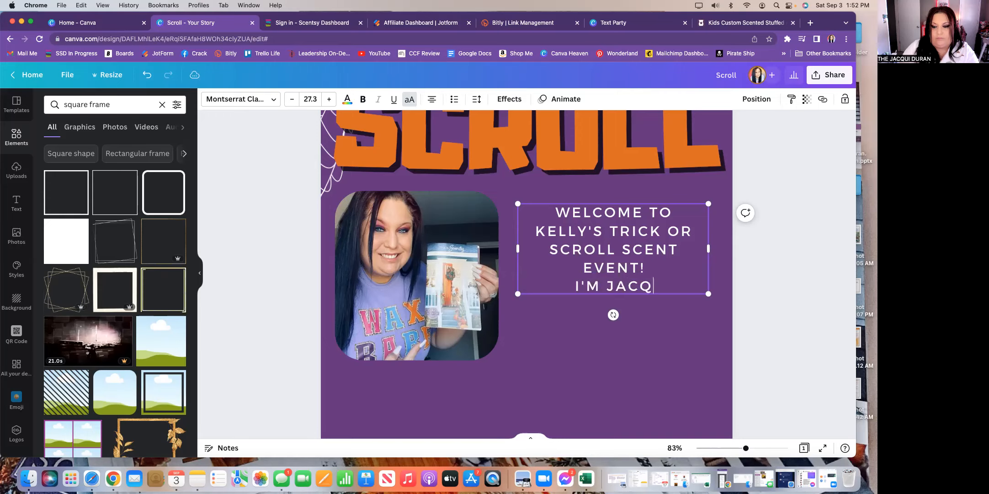
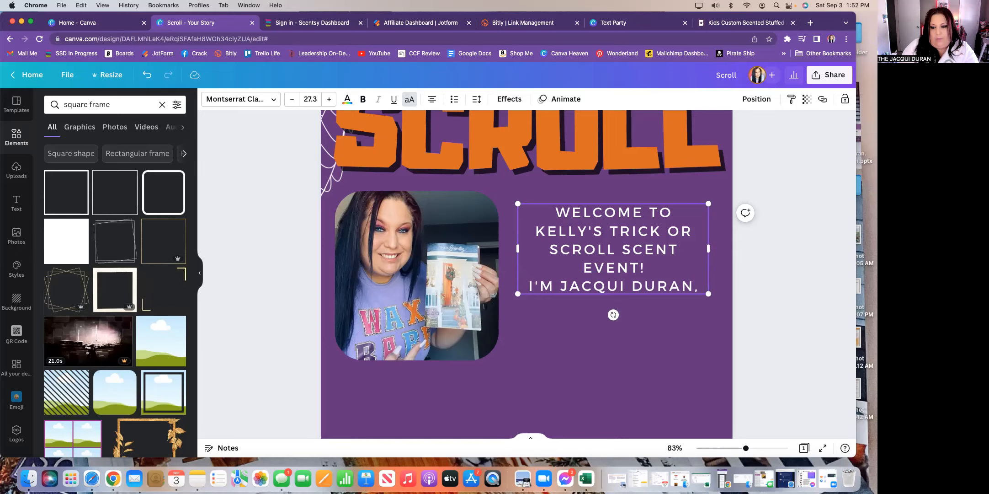
- Add the consultant's introduction ending 'share all the greatest smelling things with you!', then nudge the box up-right
text(and I )
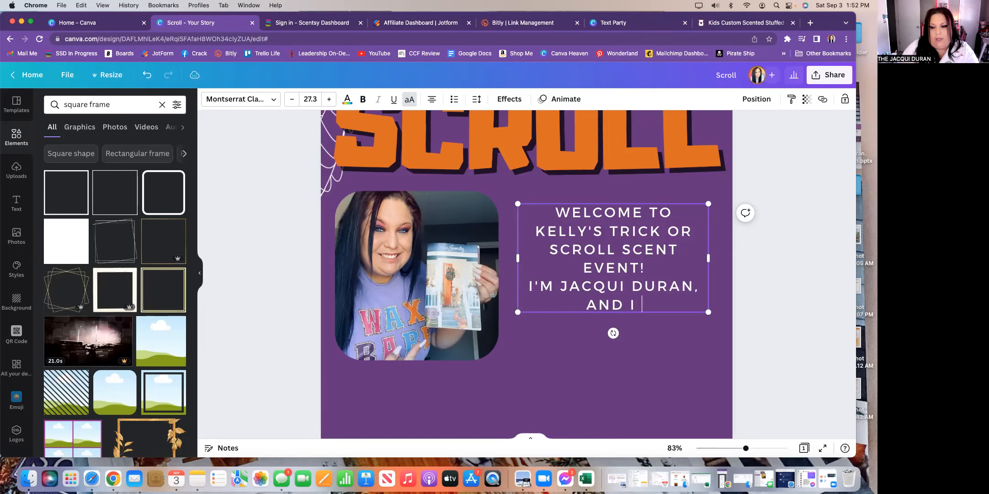
text(am going to )
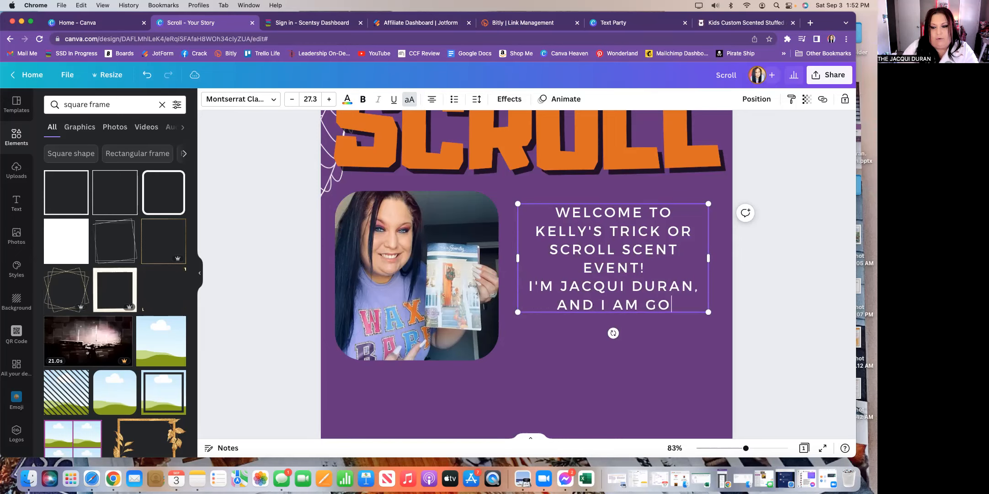
text(share )
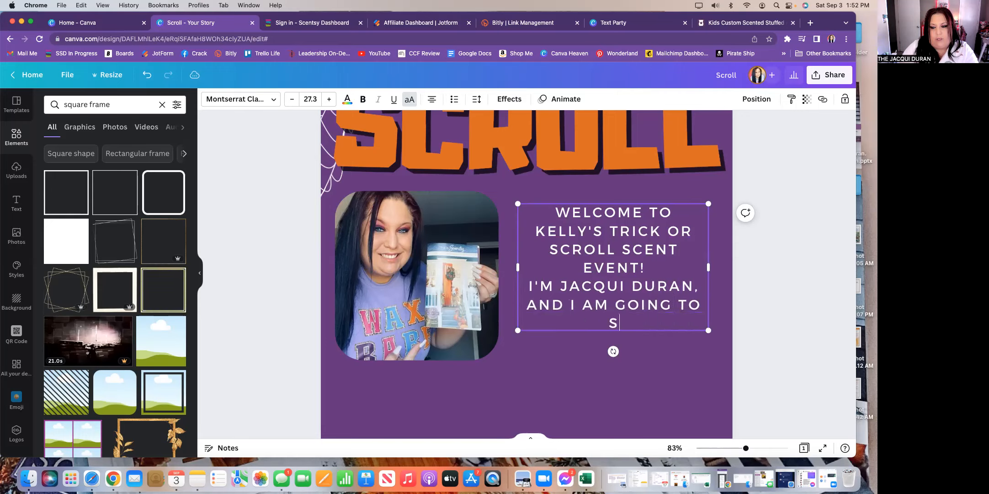
text(all the great)
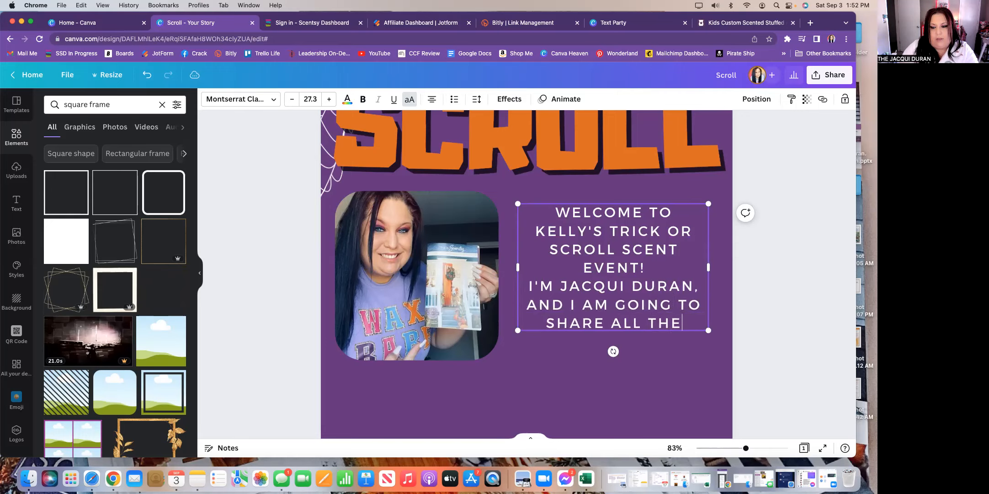
text(est smelling)
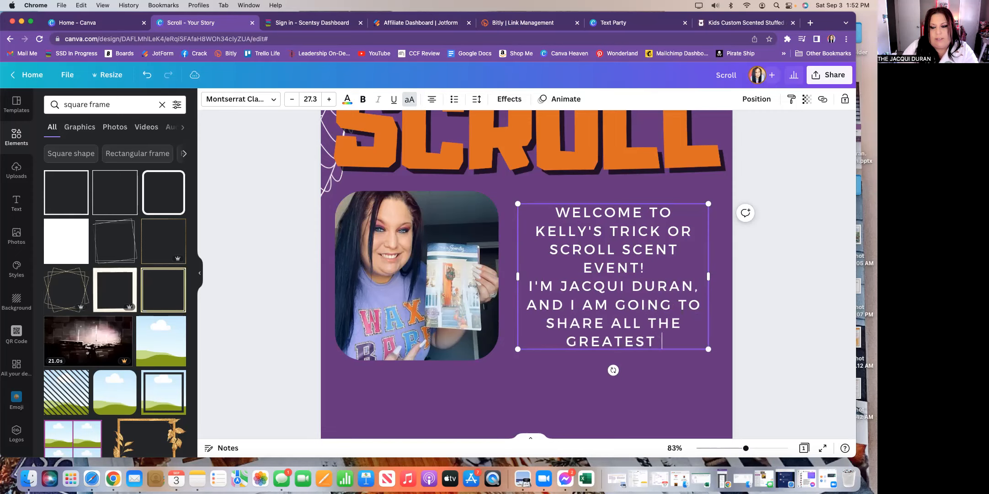
text( things with)
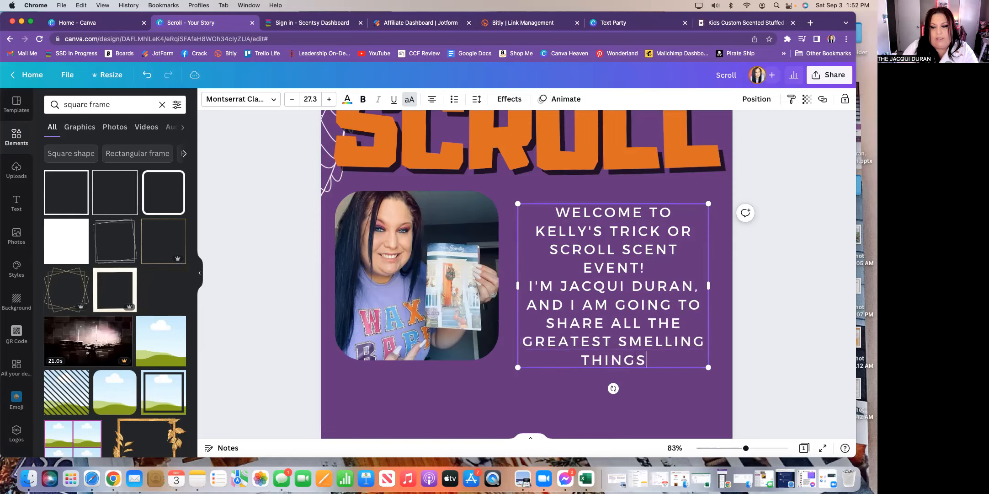
text( you)
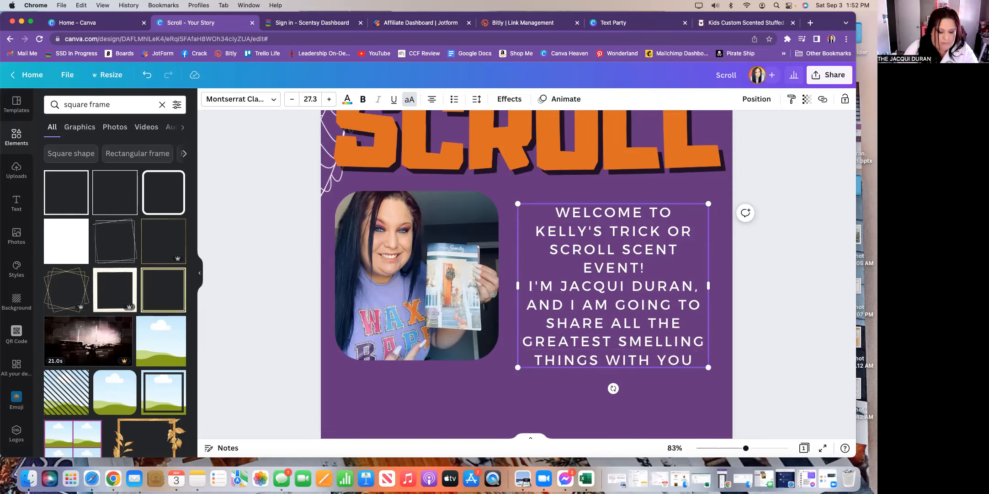
text(!)
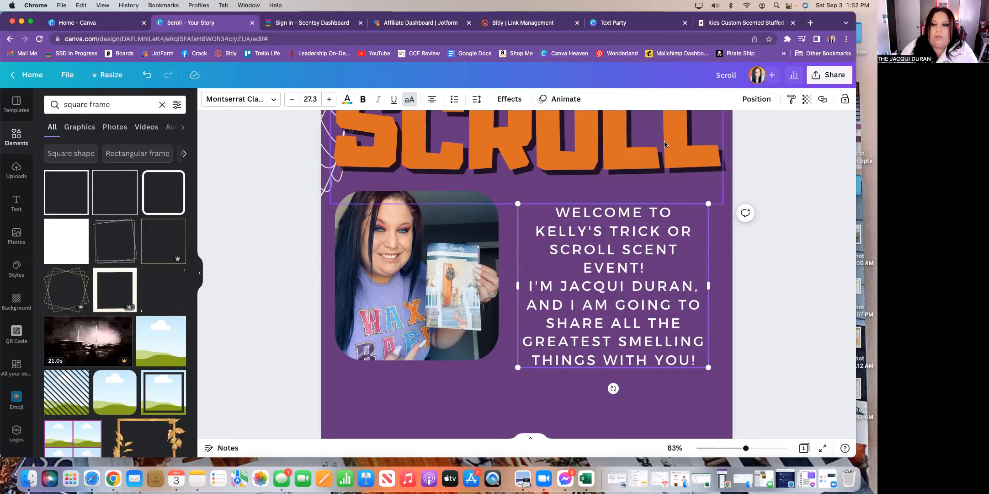
drag(623, 202, 632, 190)
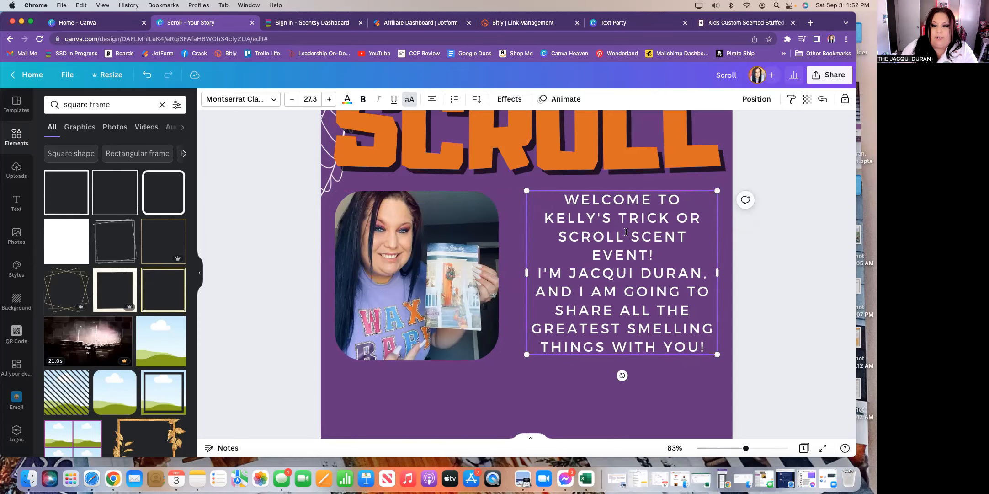
drag(578, 208, 716, 349)
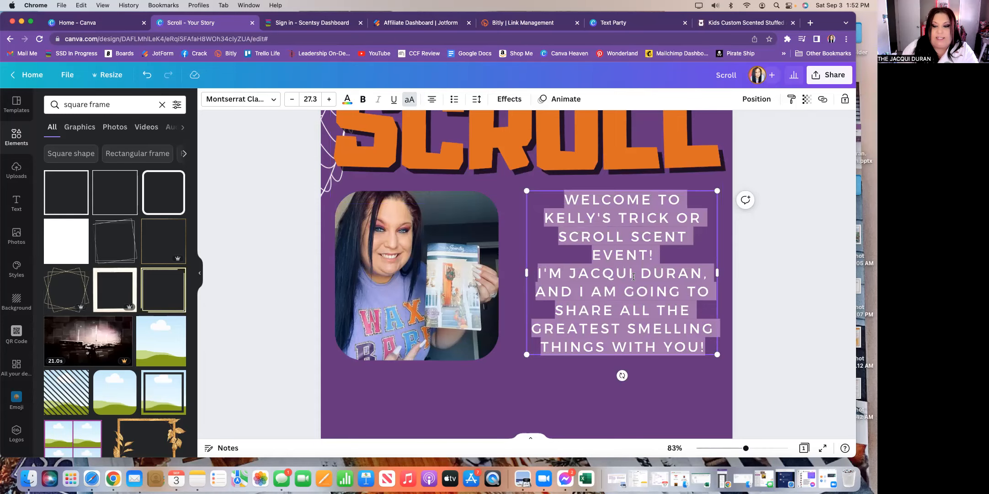
- Preview Peace Sans and Brightwall on the welcome message, then apply Sailors
click(273, 100)
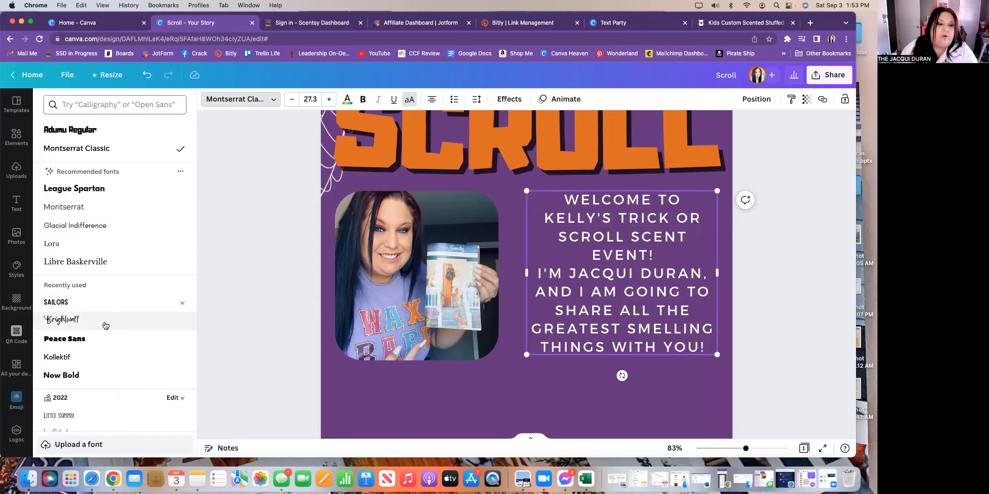
click(64, 339)
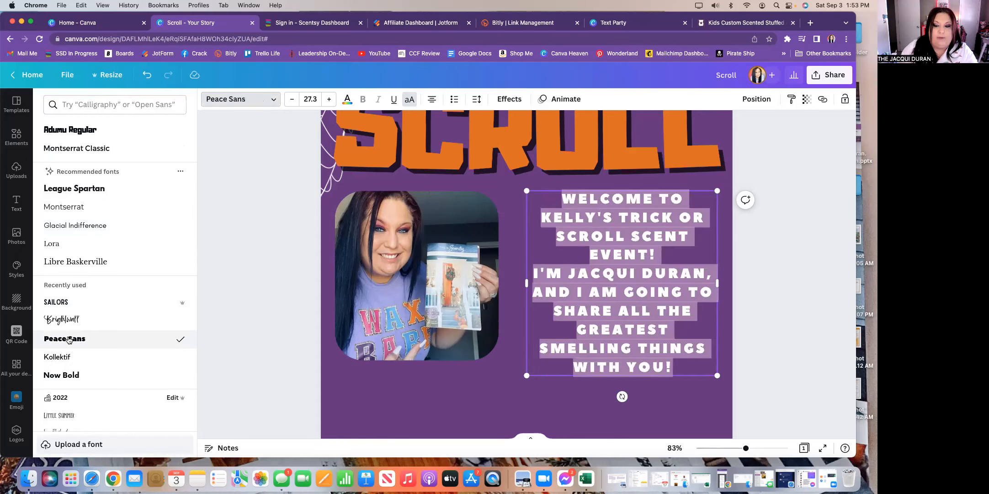
click(62, 320)
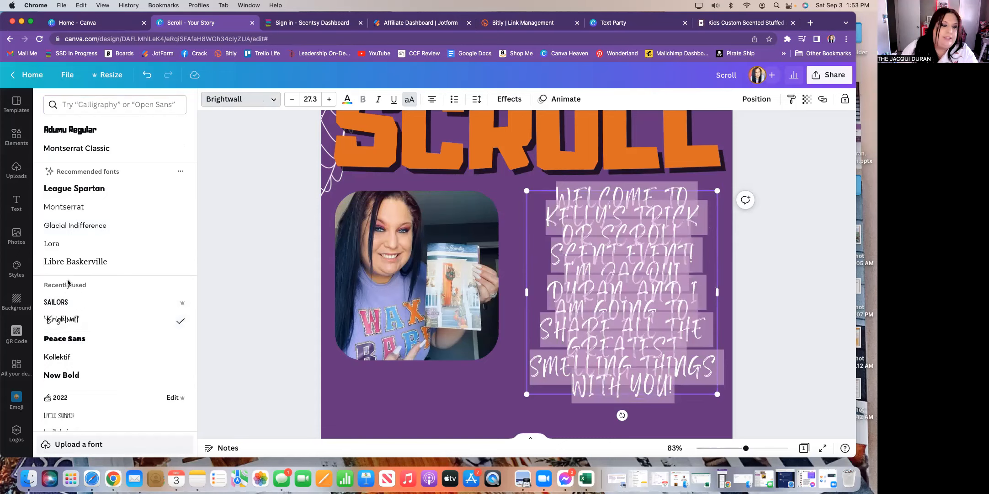
click(63, 305)
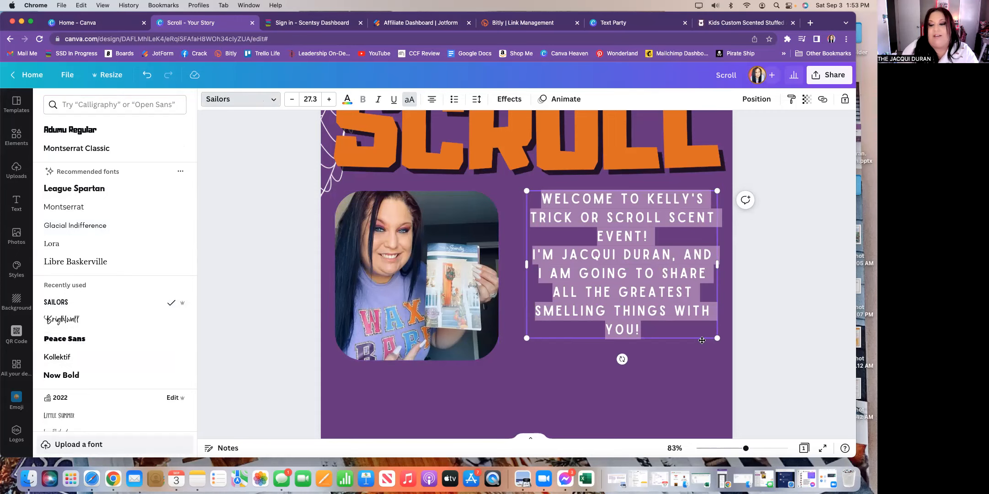
click(766, 340)
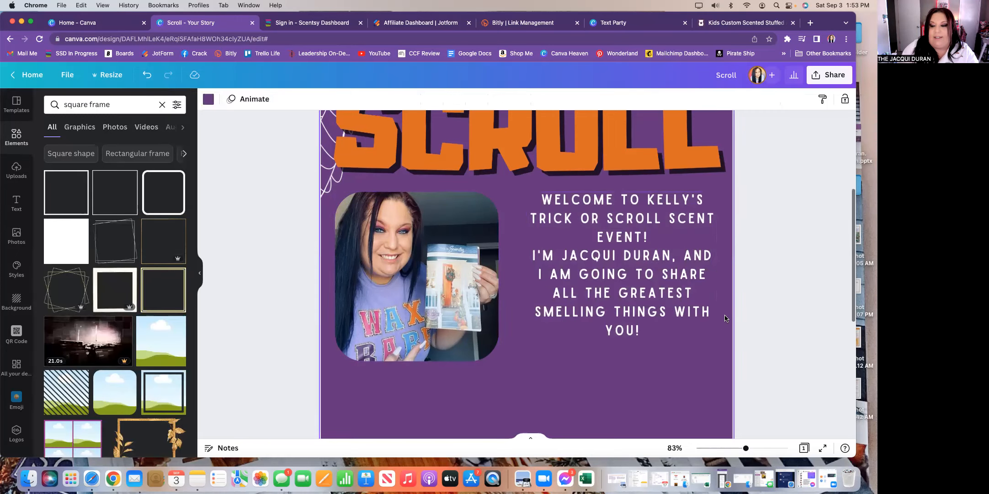
- Nudge the welcome message down slightly and zoom out to about 37% to see the whole story
click(618, 194)
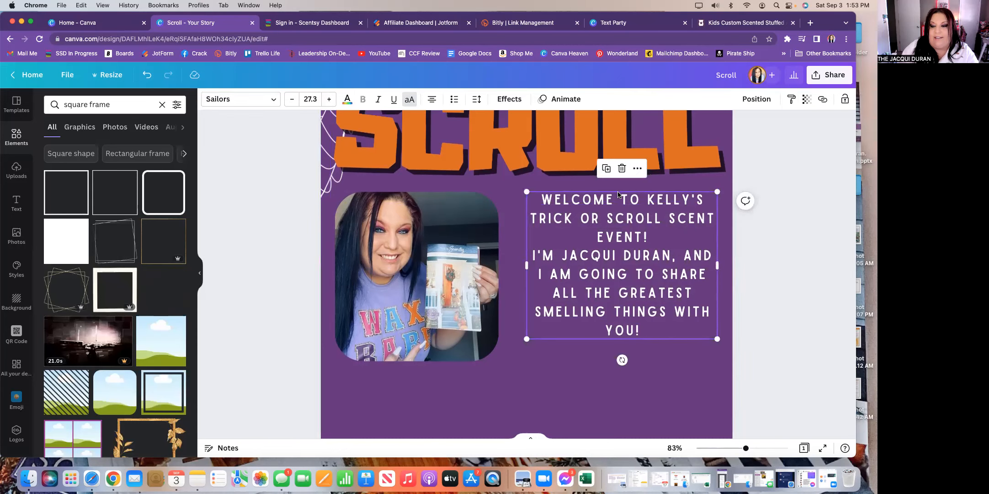
drag(619, 194, 630, 203)
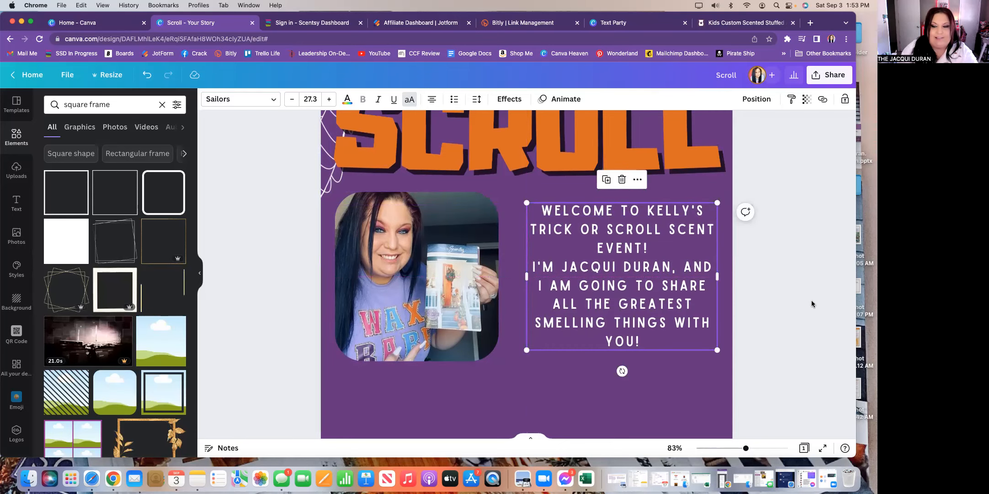
click(784, 303)
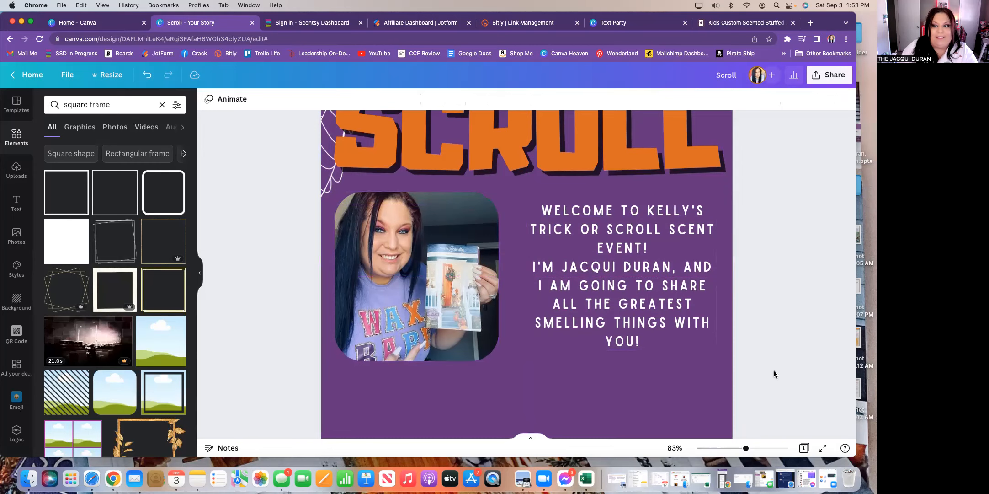
scroll(774, 373, down, 5)
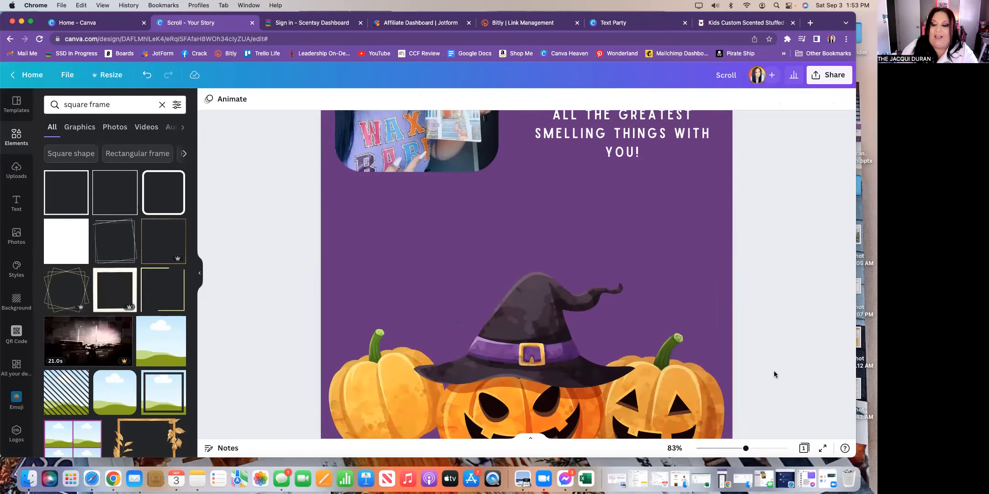
drag(746, 450, 727, 451)
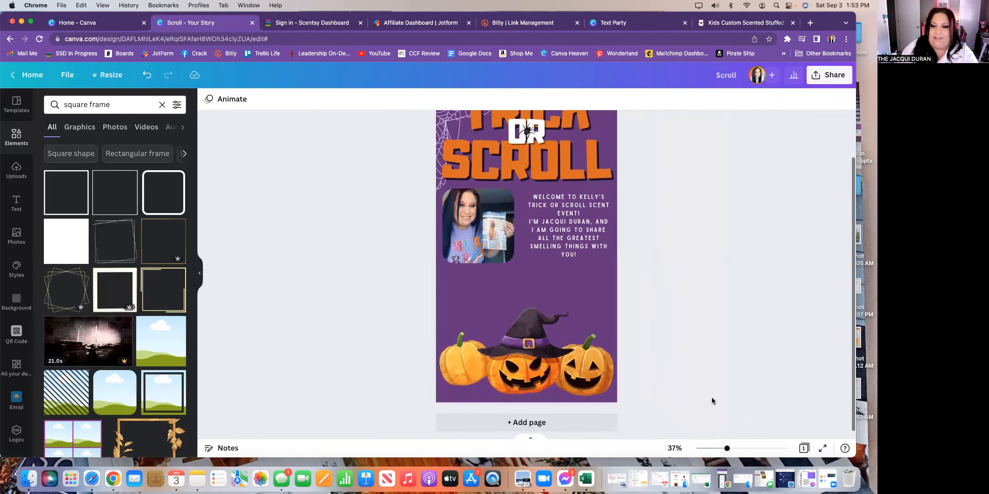
- Add a new text box reading 'CLICK & SCROLL TO SHOP!'
click(16, 202)
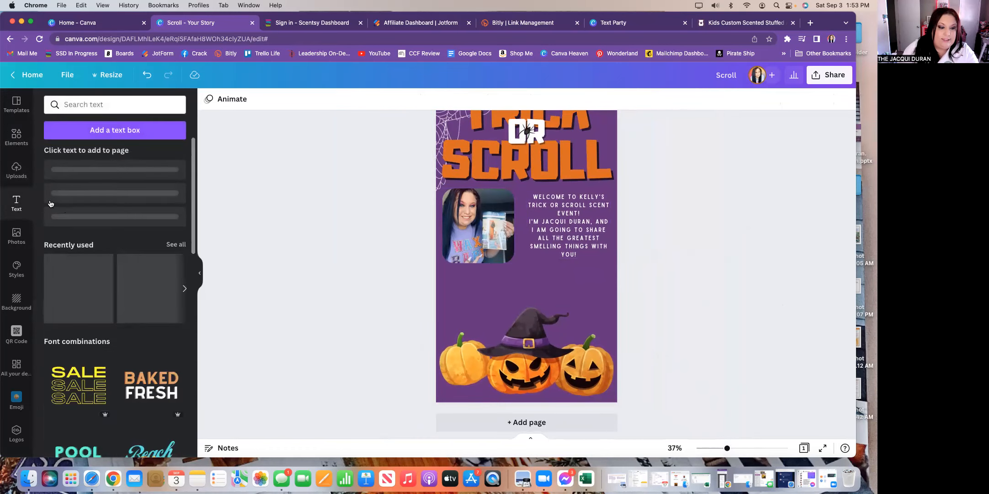
click(109, 130)
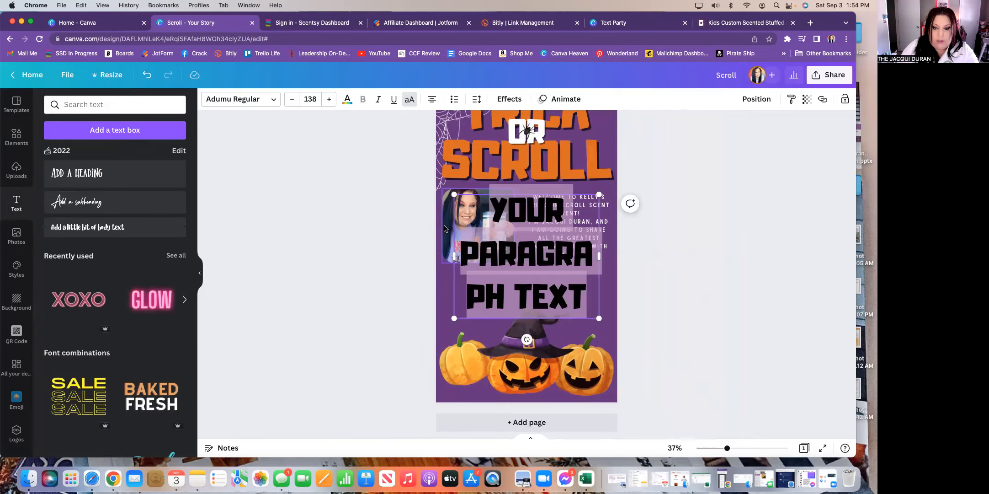
text(CLICK)
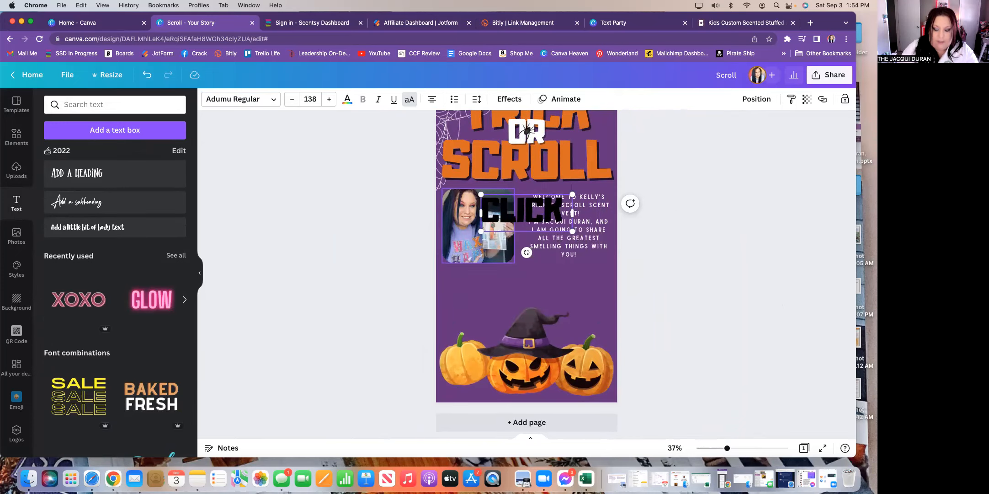
text( &)
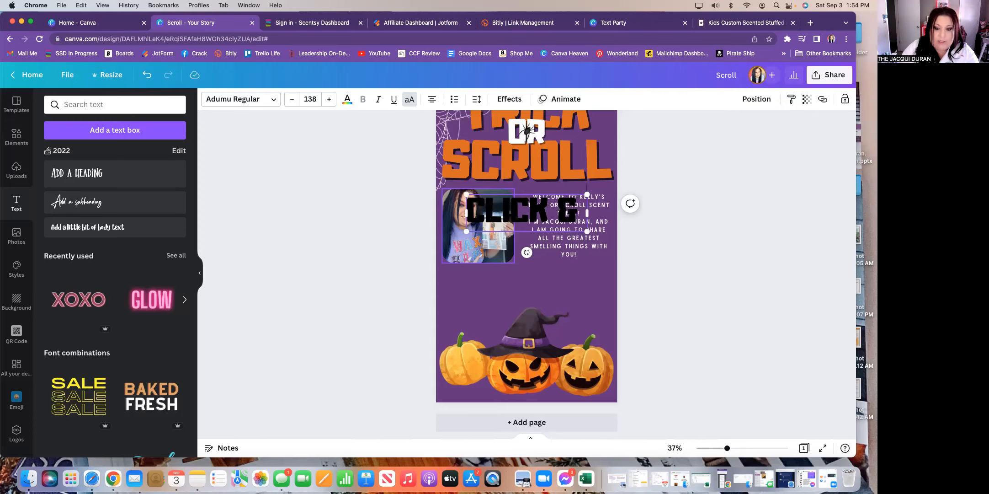
text( SCROLL TO)
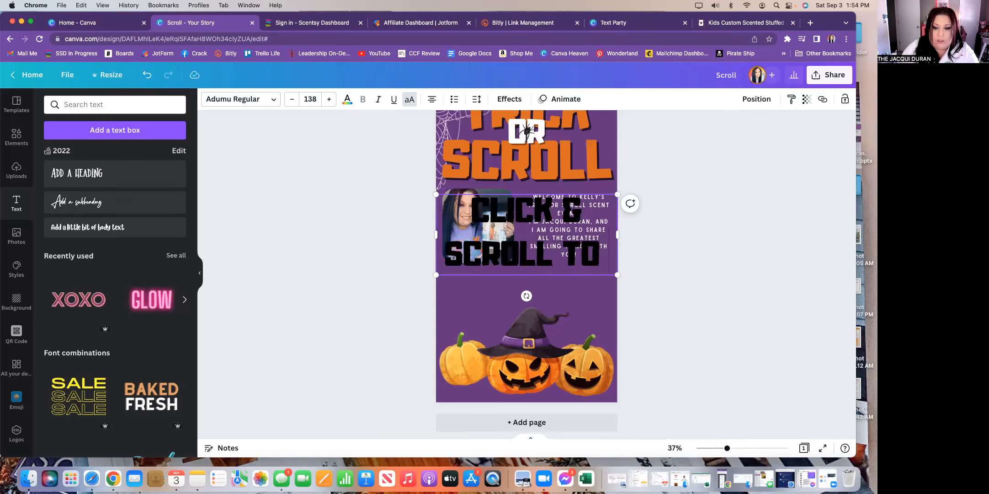
text( SHOP!)
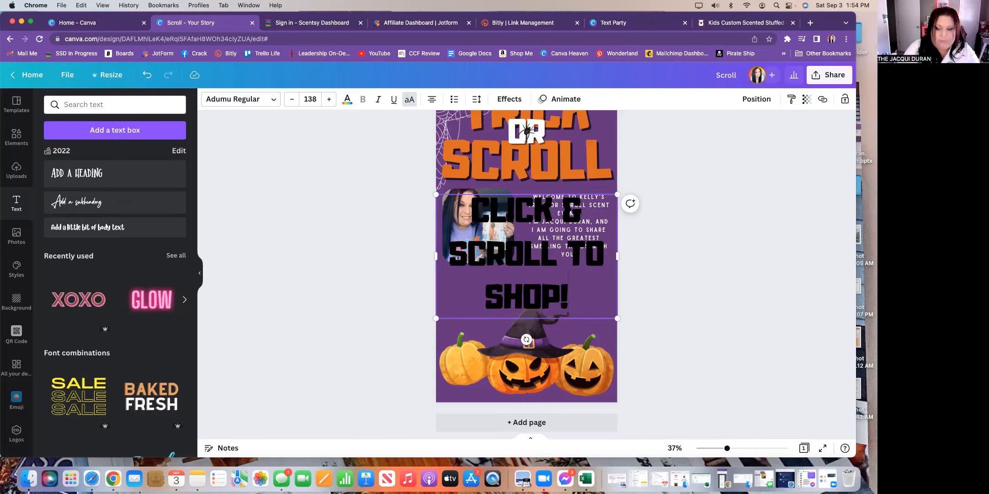
- Shrink the heading to font size 63.3 so it fits one line, and place it below the photo
click(293, 100)
click(293, 99)
click(293, 100)
click(293, 100)
click(293, 99)
click(292, 100)
click(293, 99)
click(293, 100)
click(293, 100)
click(292, 100)
click(293, 100)
click(293, 100)
click(293, 100)
click(293, 99)
click(293, 100)
click(293, 99)
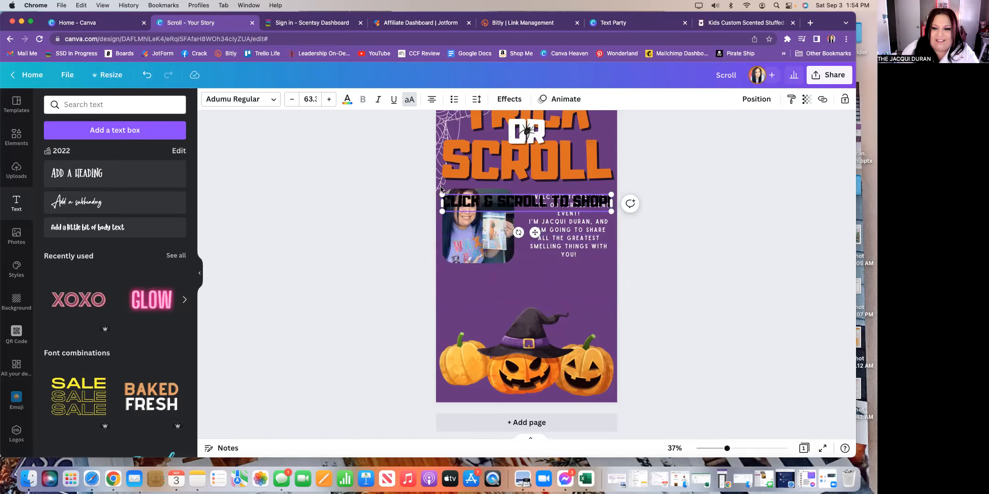
drag(533, 232, 533, 307)
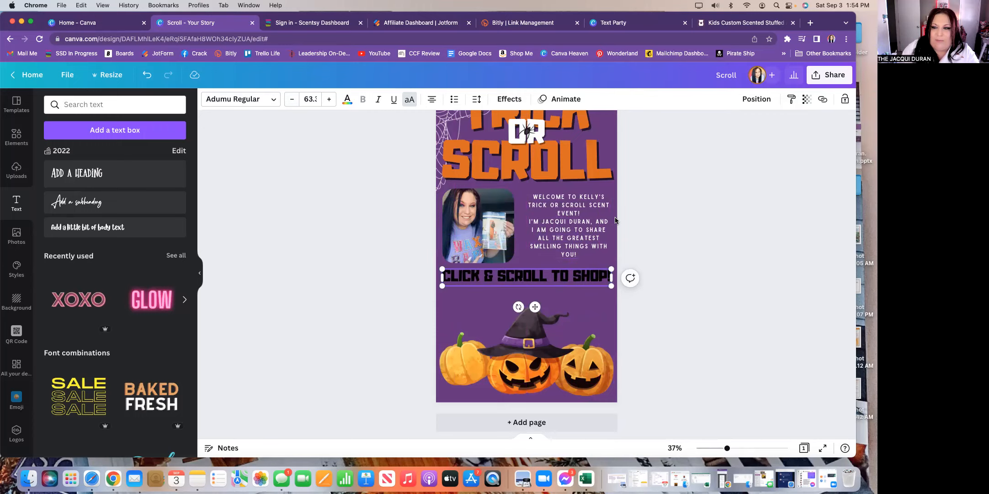
- Duplicate the CLICK & SCROLL TO SHOP! text and set the copy just below it
click(715, 216)
click(547, 280)
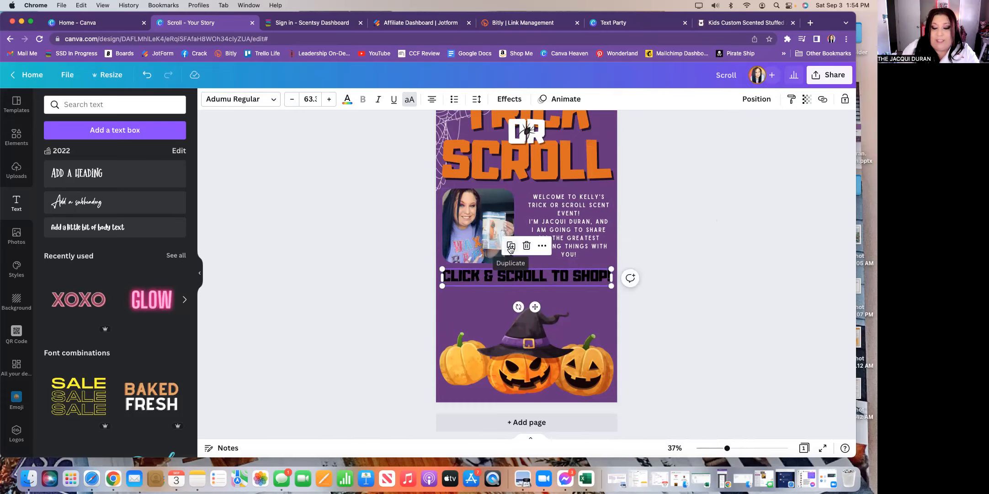
click(511, 247)
drag(539, 313, 535, 323)
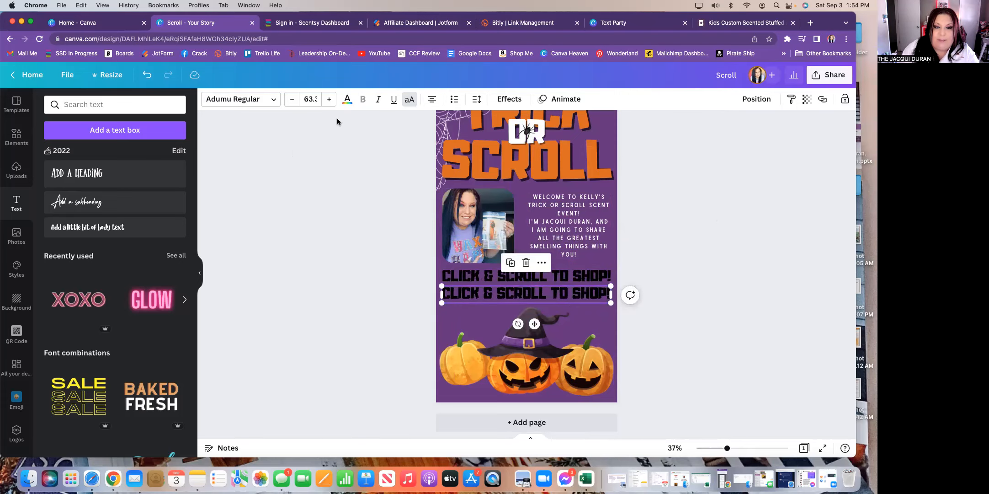
- Make the copy orange and lay it slightly offset over the black text as a shadow
click(348, 99)
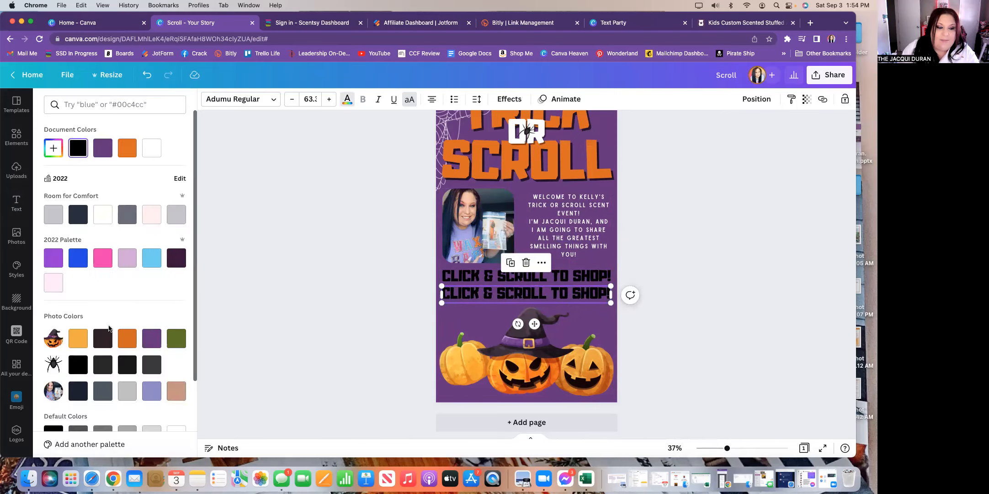
click(128, 339)
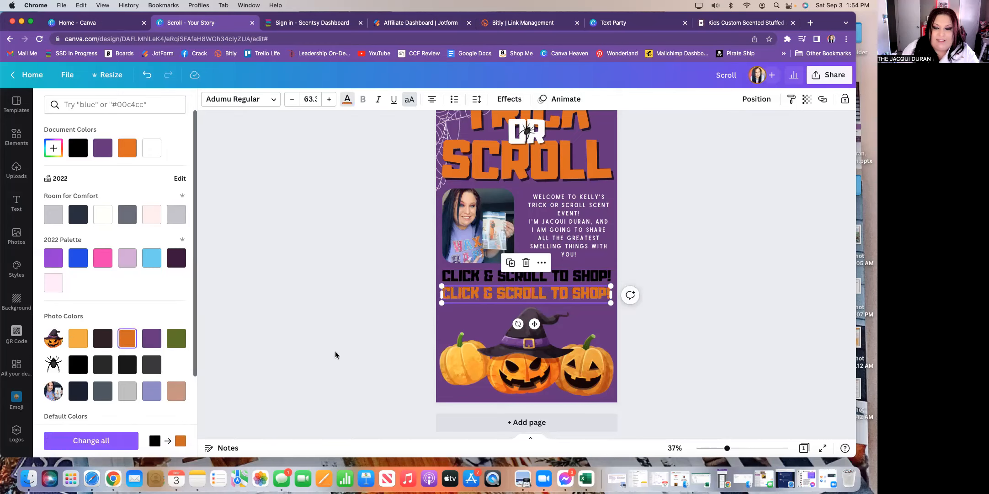
drag(533, 323, 533, 304)
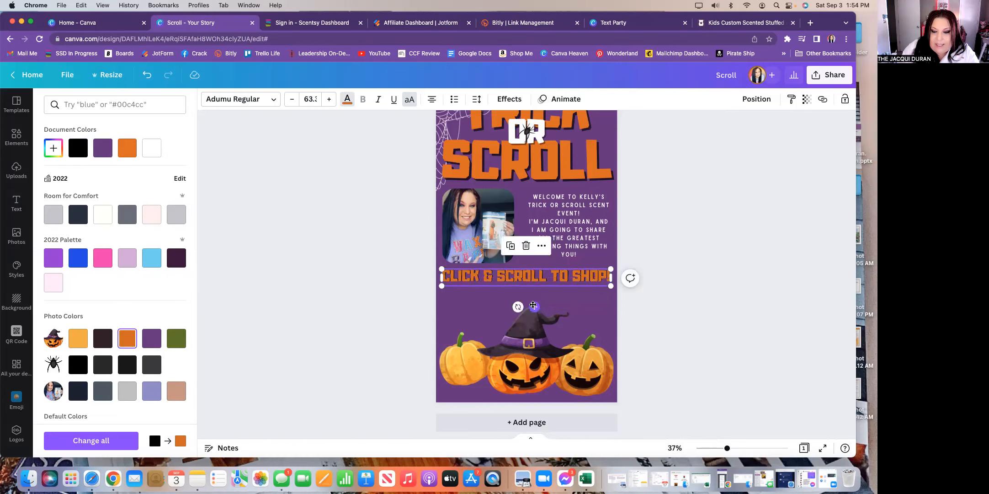
key(Escape)
drag(534, 305, 534, 302)
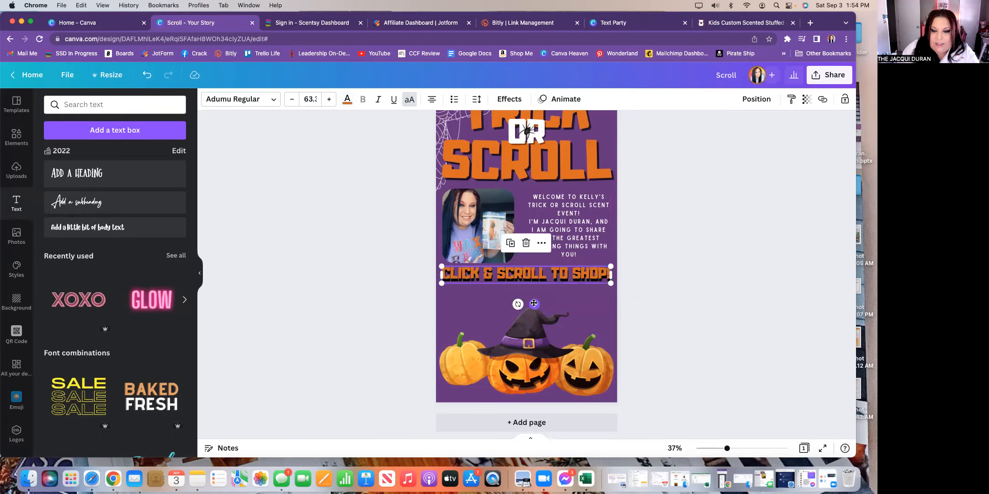
click(663, 303)
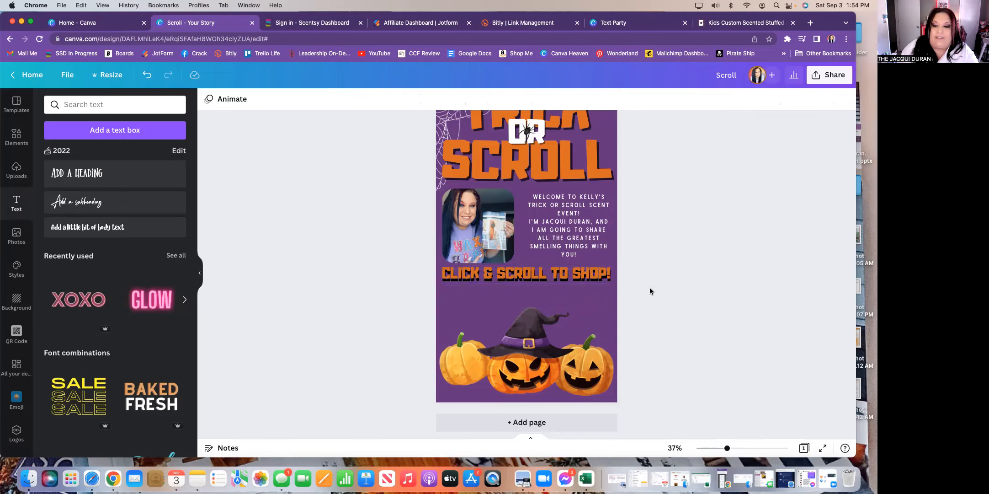
- Shrink the pumpkin image, then view the 'It's a Portable Scent Event' website in the Text Party tab
click(564, 366)
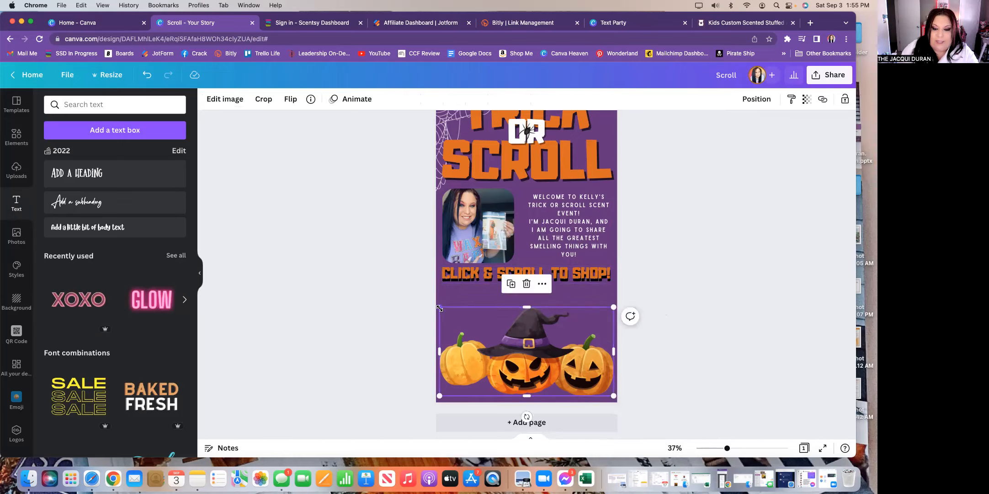
drag(441, 311, 553, 375)
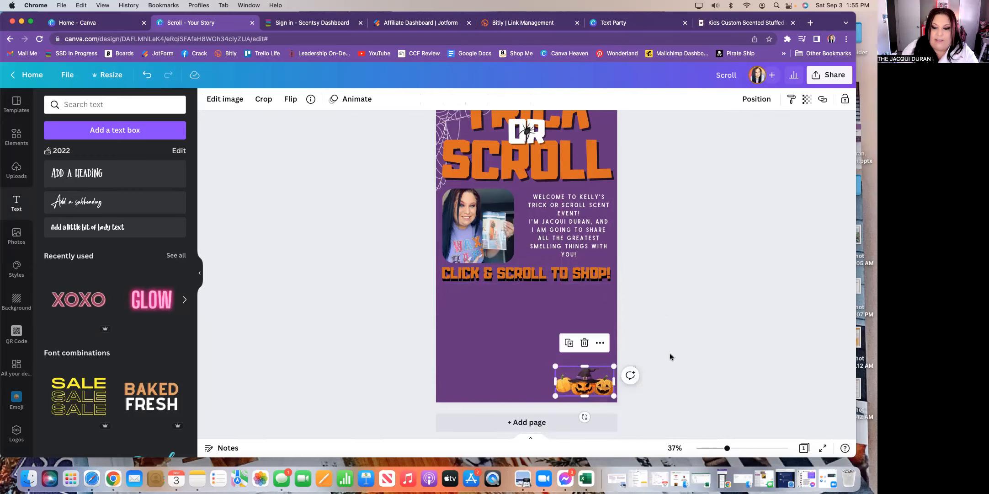
click(670, 354)
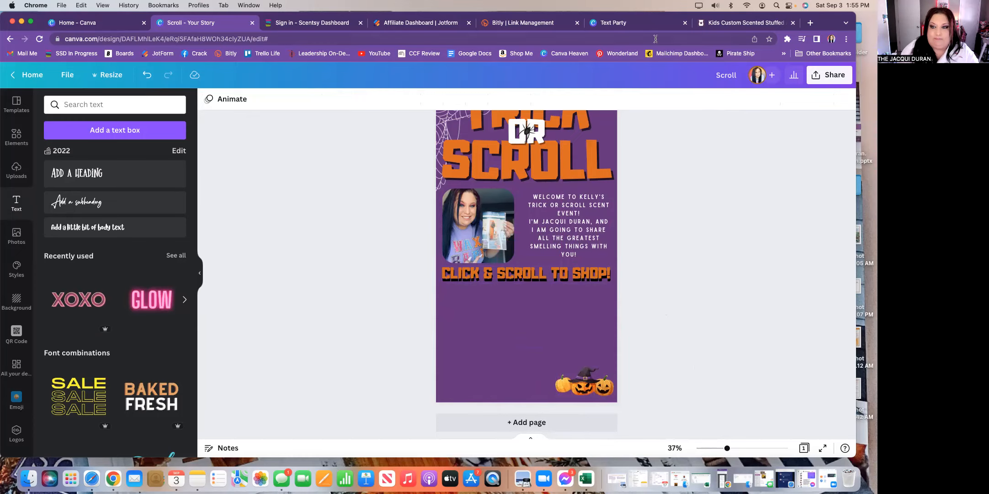
click(638, 24)
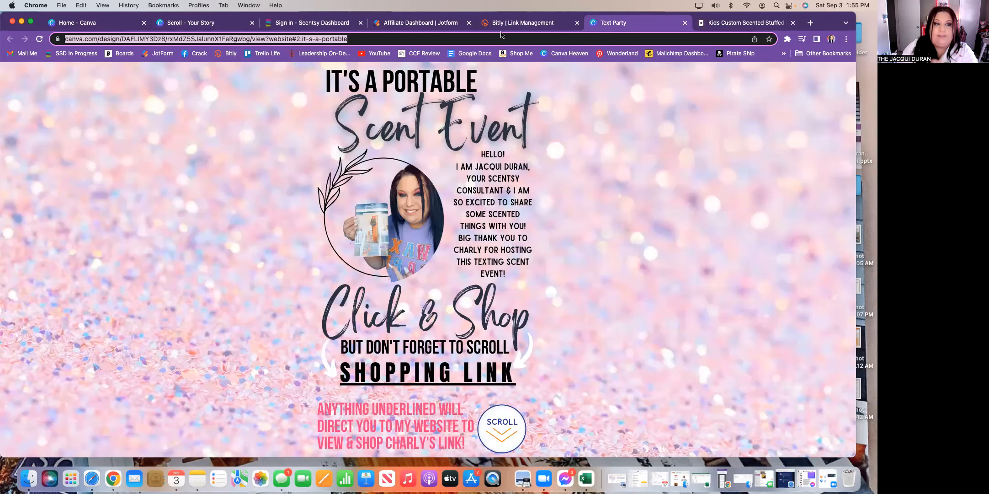
- Return to the Trick or Scroll design and clear the 'square frame' search in Elements
click(87, 23)
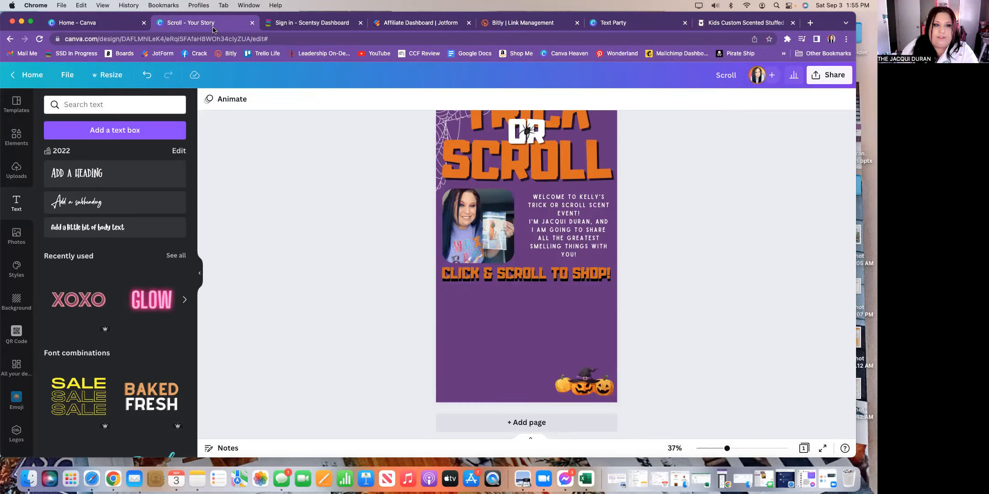
click(212, 26)
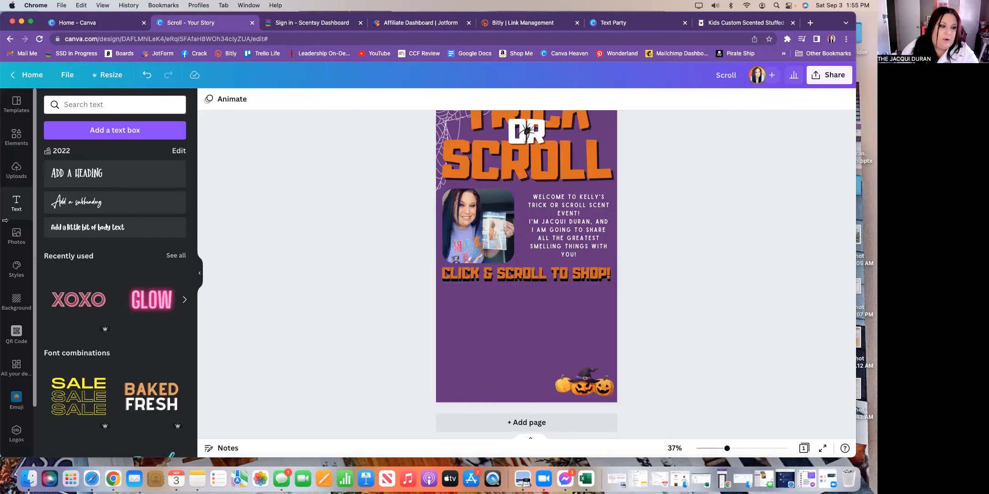
click(17, 136)
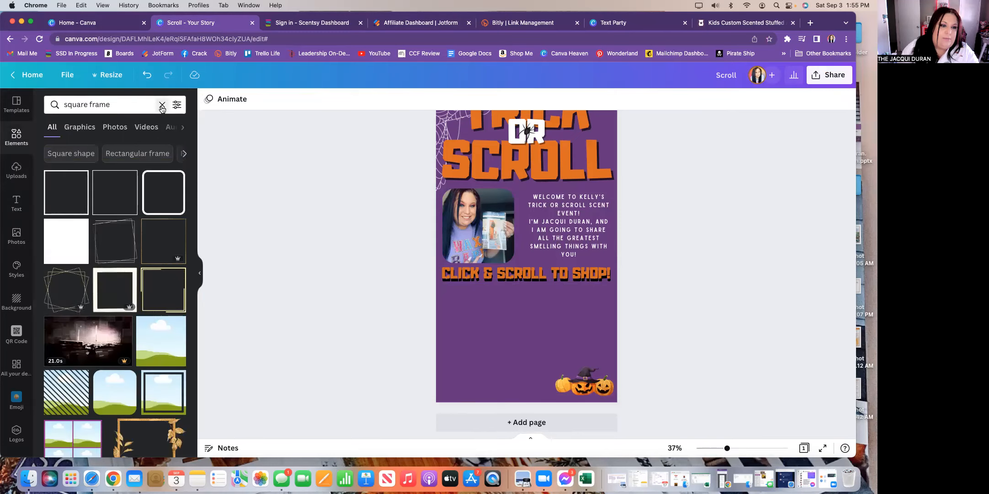
click(162, 105)
- Search Elements for 'scroll' and add the chevron arrow graphic to the page
text(scroll)
key(Return)
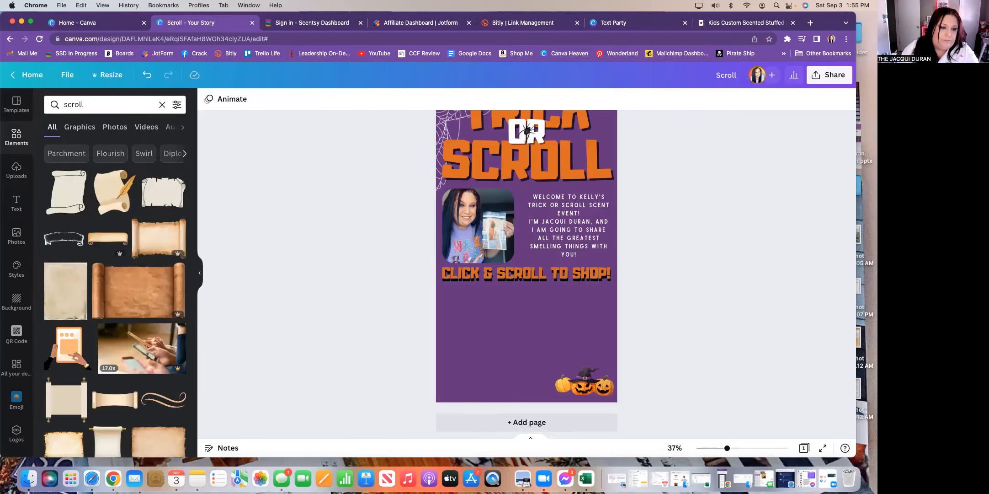
scroll(99, 338, down, 10)
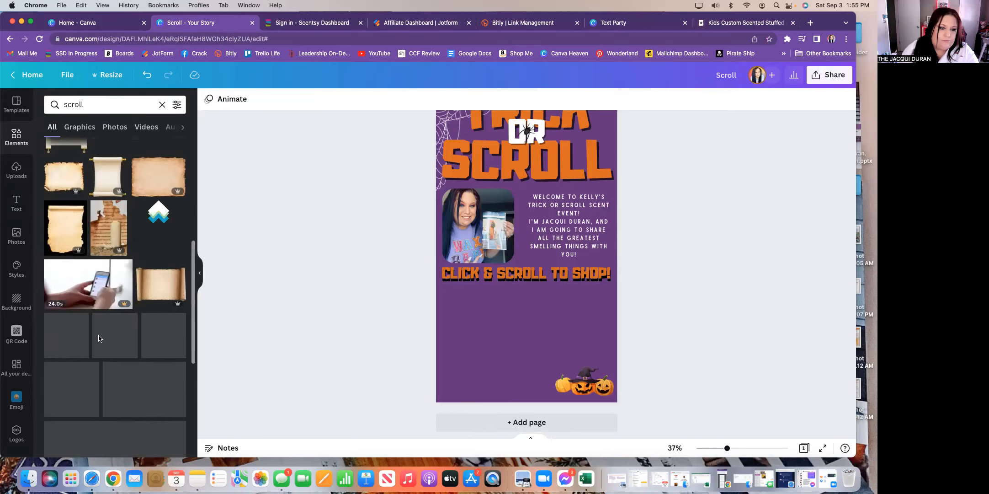
scroll(99, 338, down, 5)
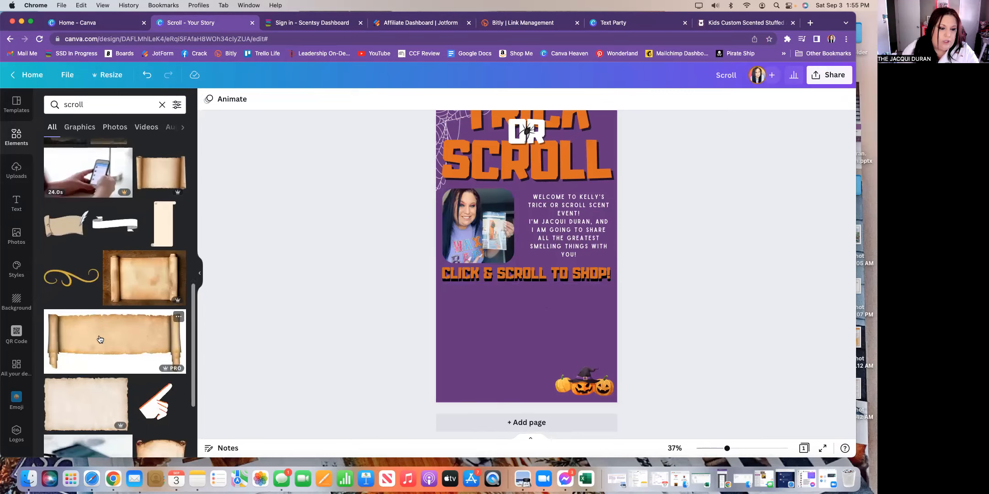
scroll(100, 339, down, 3)
scroll(170, 305, up, 6)
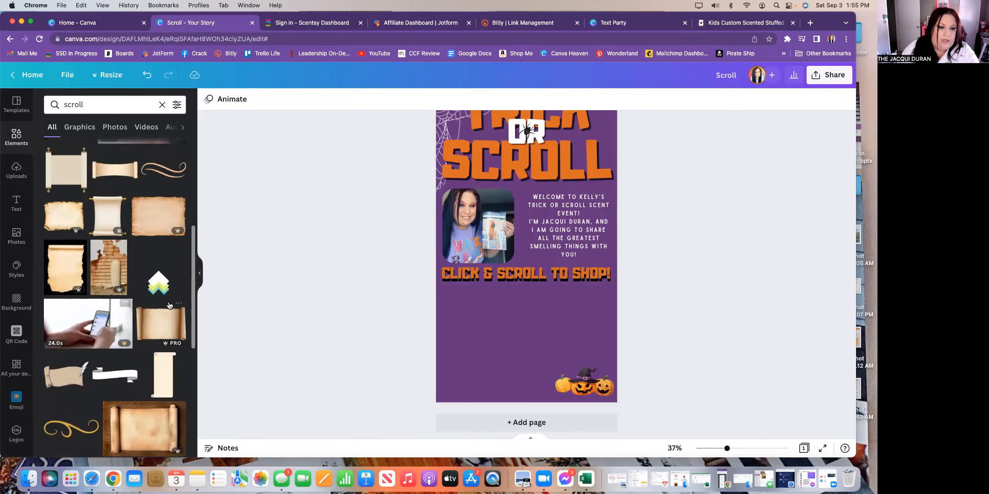
click(160, 265)
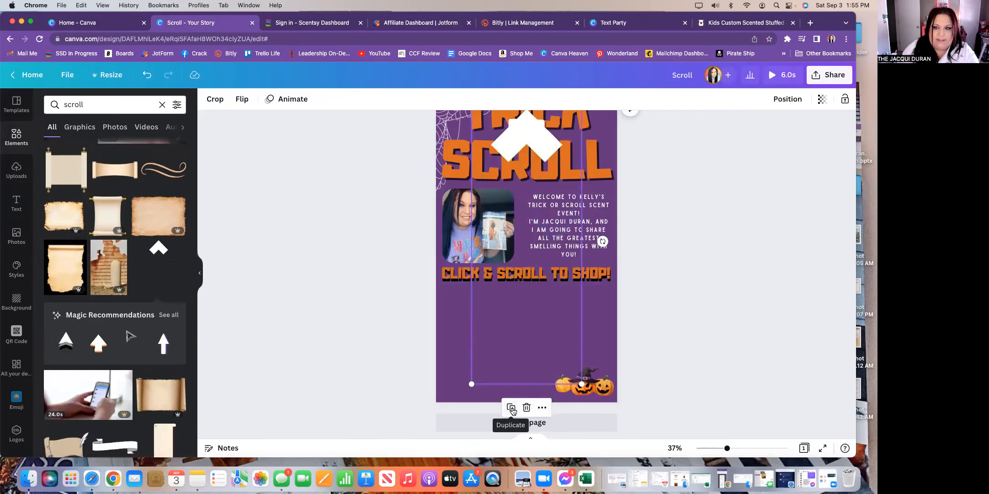
- Shrink the chevron arrow and place it in the page's bottom-left corner
drag(582, 384, 540, 277)
drag(484, 191, 471, 334)
drag(527, 419, 479, 227)
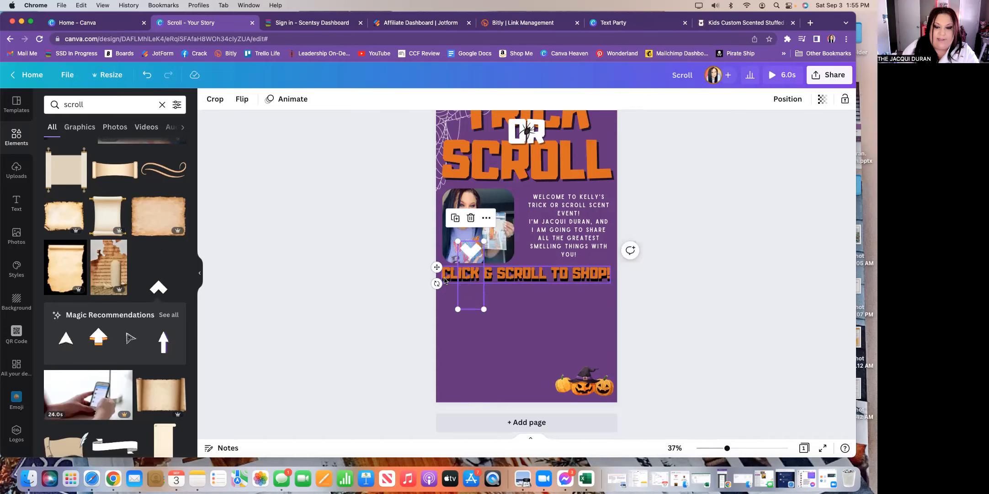
drag(435, 269, 415, 359)
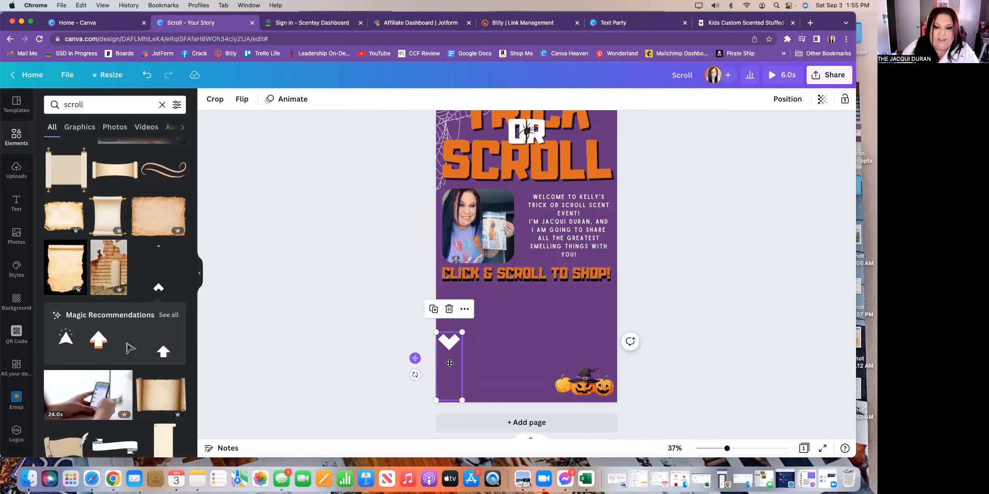
click(702, 318)
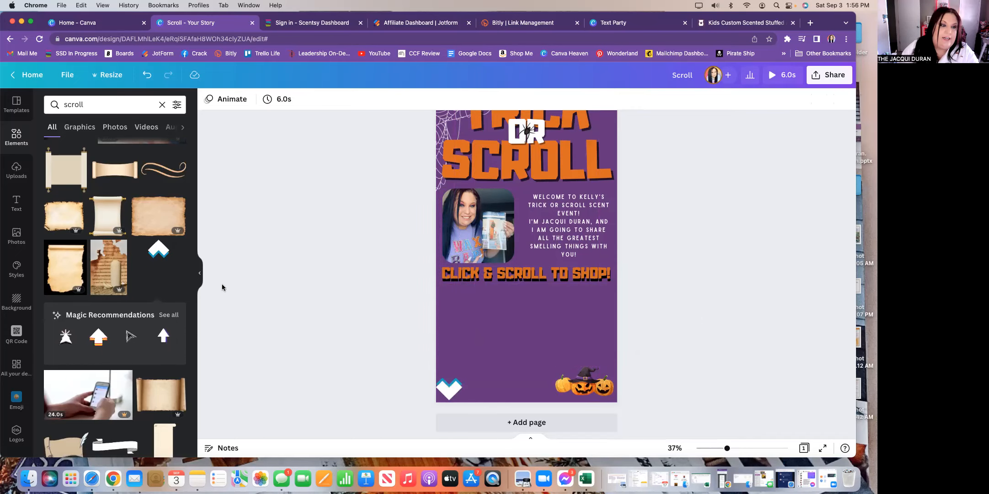
- Add a text box reading 'SCROLL FOR MORE!' in the Sailors font, coloured white
click(17, 203)
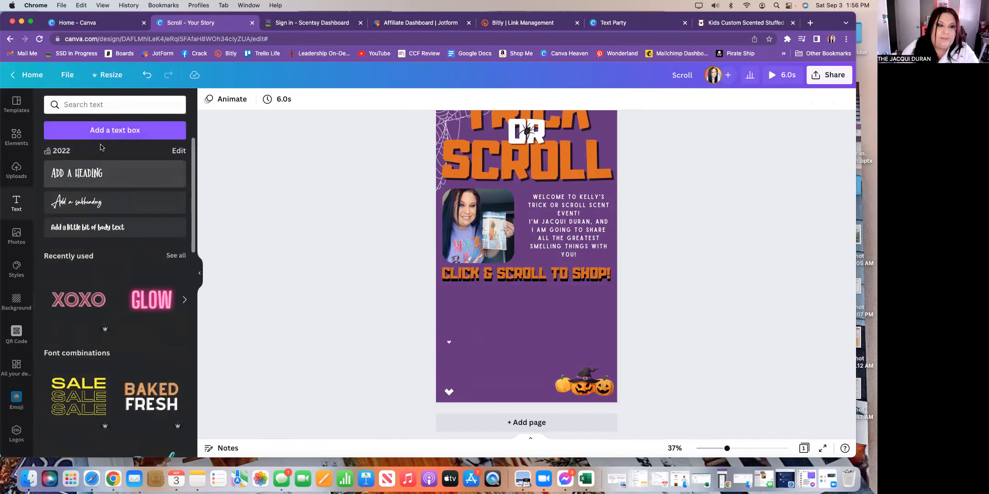
click(114, 130)
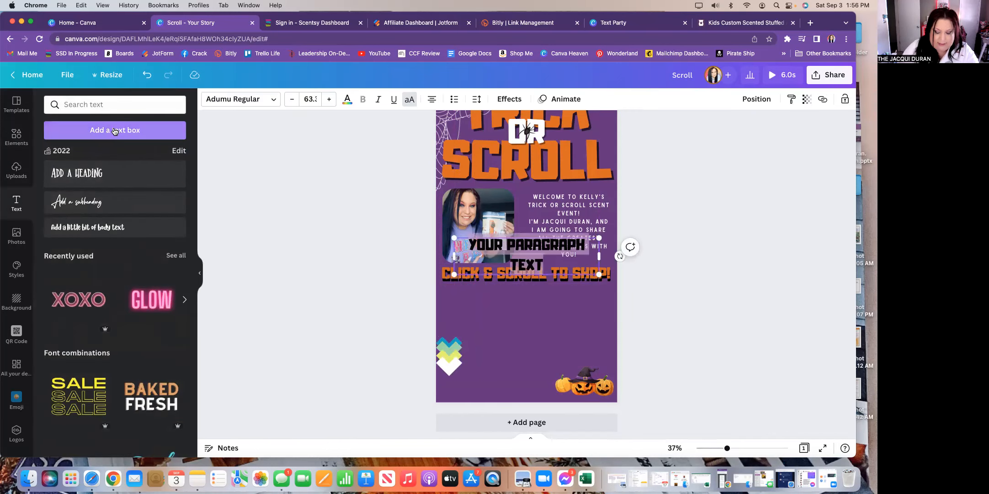
text(SCROLL)
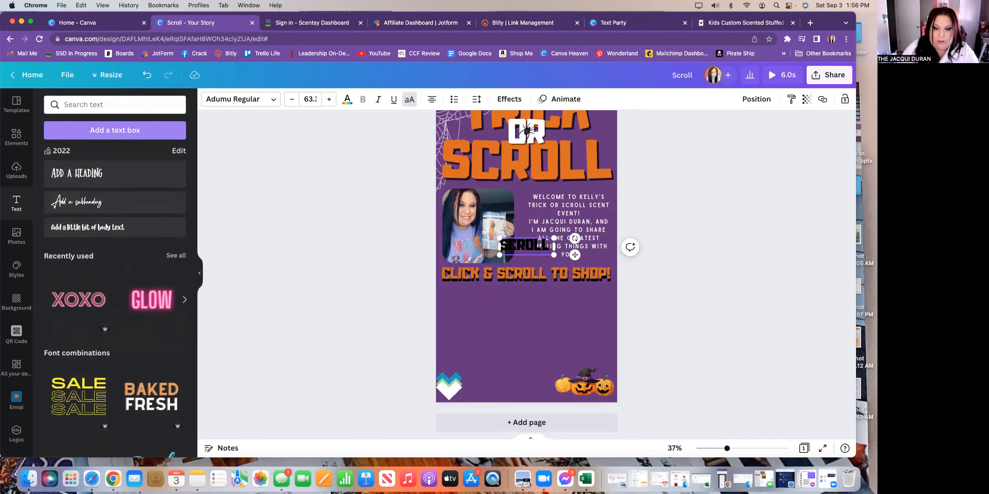
text( FOR MO)
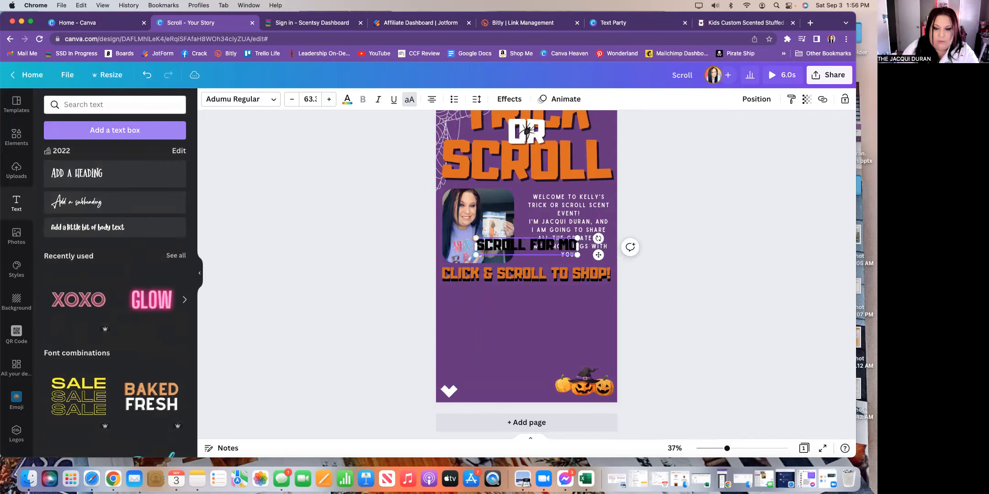
text(RE!)
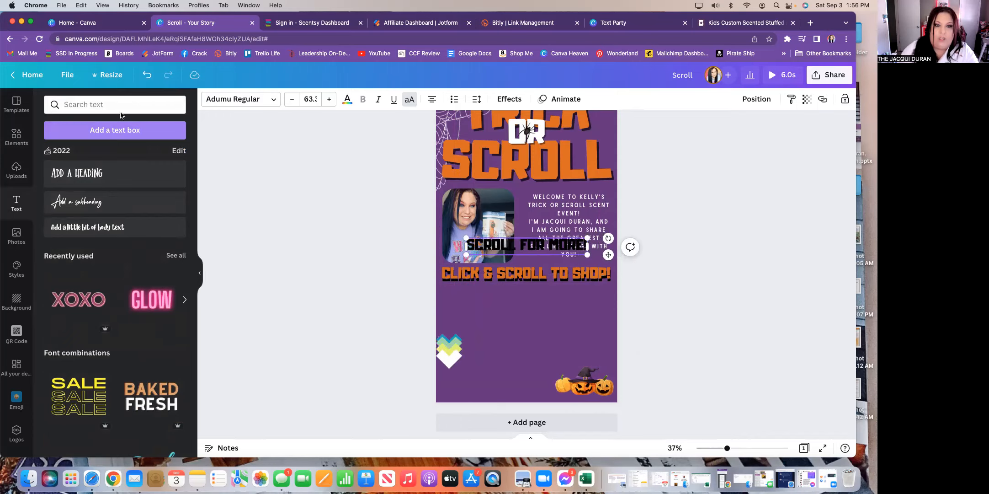
click(273, 102)
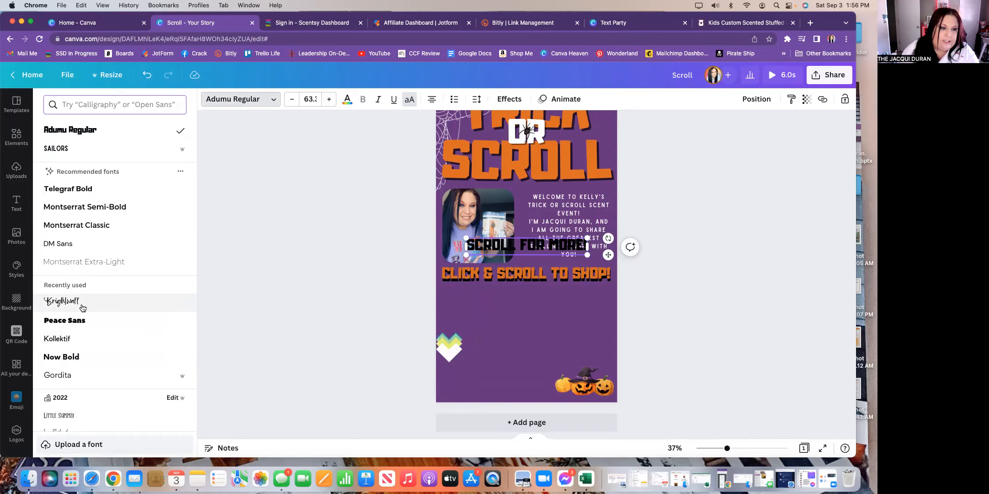
click(78, 151)
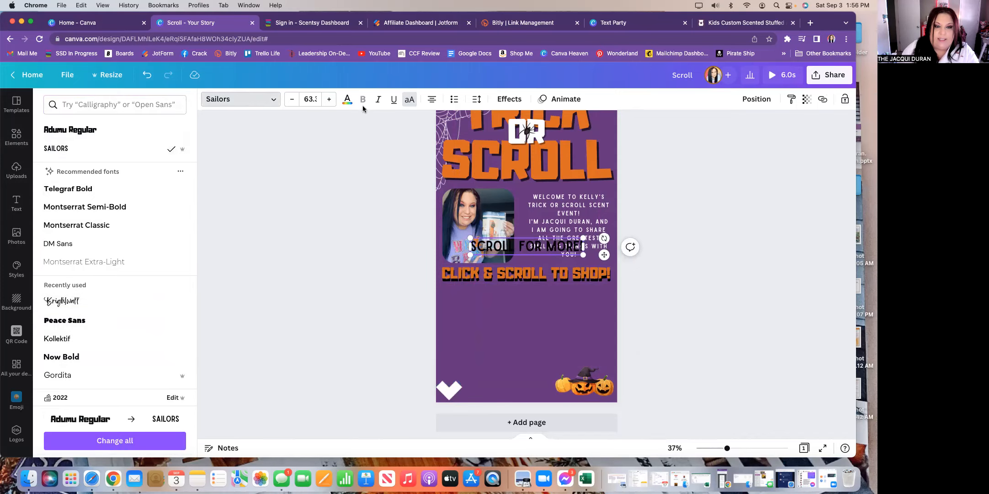
click(346, 100)
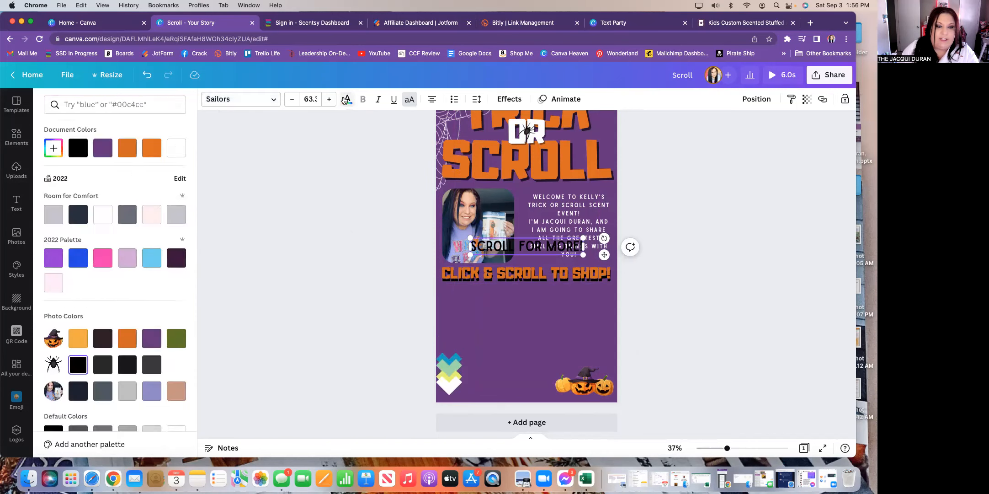
click(103, 221)
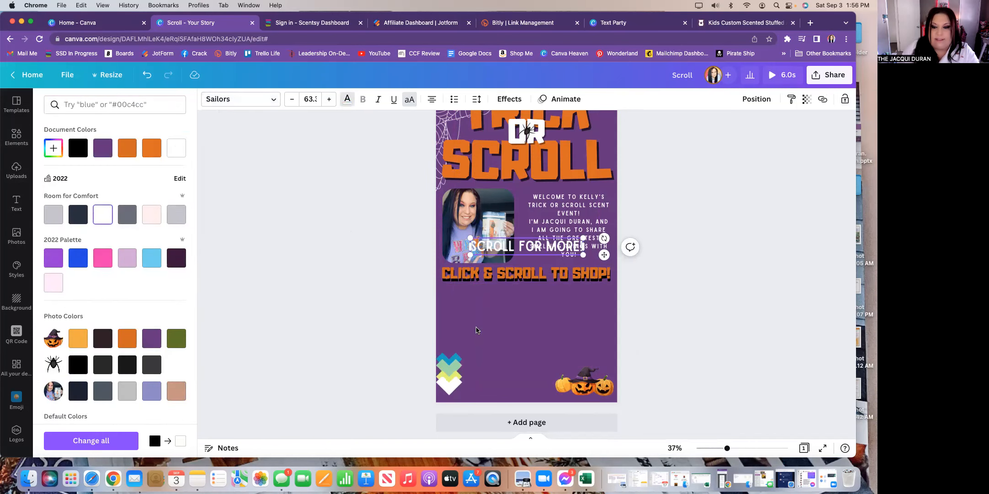
- Reduce the text to size 35.3 and align it just above the chevron on the lower left
drag(565, 242, 572, 336)
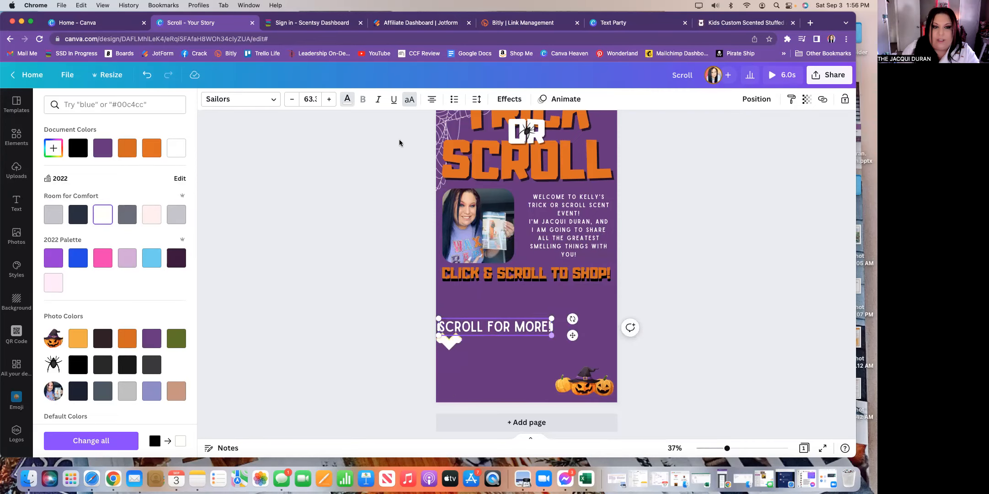
click(292, 99)
click(292, 99)
click(292, 99)
click(292, 100)
click(292, 99)
click(292, 99)
click(292, 99)
click(292, 100)
click(292, 100)
click(292, 100)
click(292, 99)
click(292, 99)
click(292, 99)
click(292, 99)
click(292, 99)
click(292, 99)
click(292, 100)
click(292, 100)
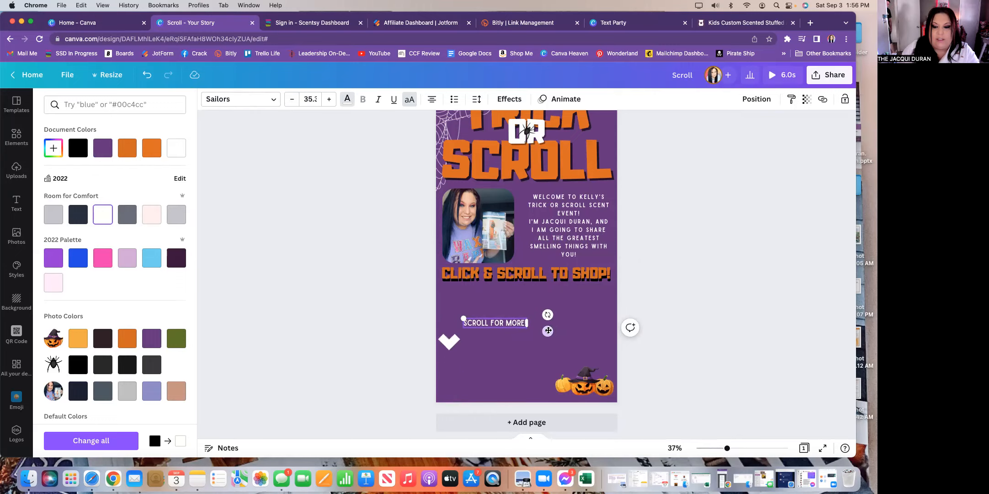
drag(549, 332, 518, 339)
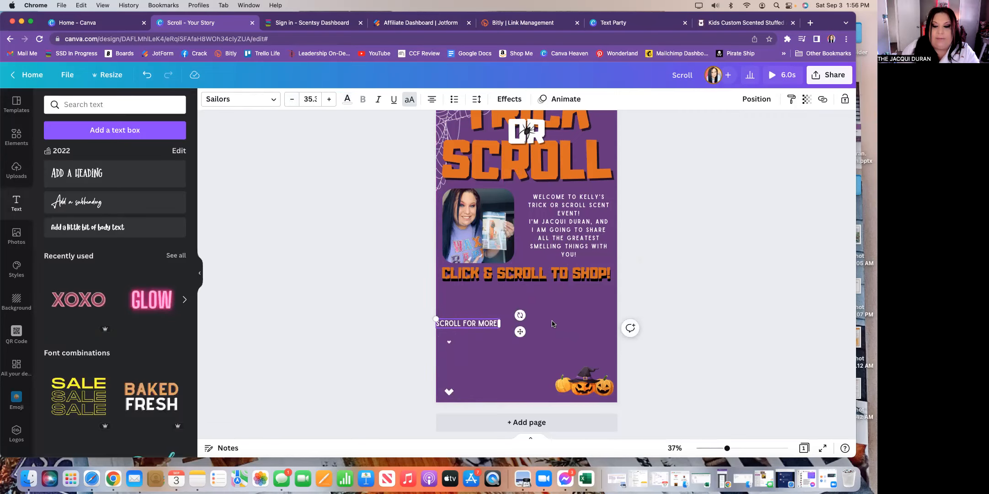
click(552, 323)
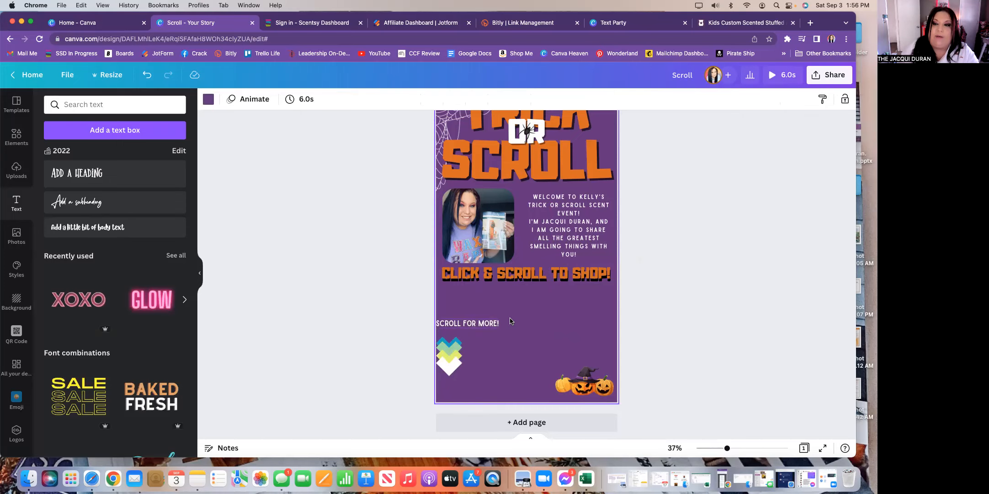
click(475, 323)
drag(476, 348, 478, 350)
click(670, 303)
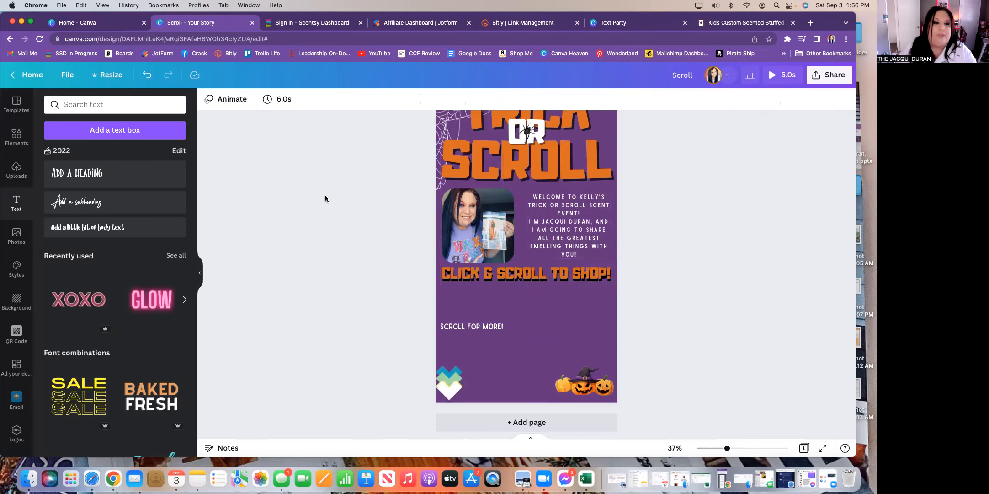
- Add the jack-o-lantern diffuser photo from Uploads to the page
click(24, 136)
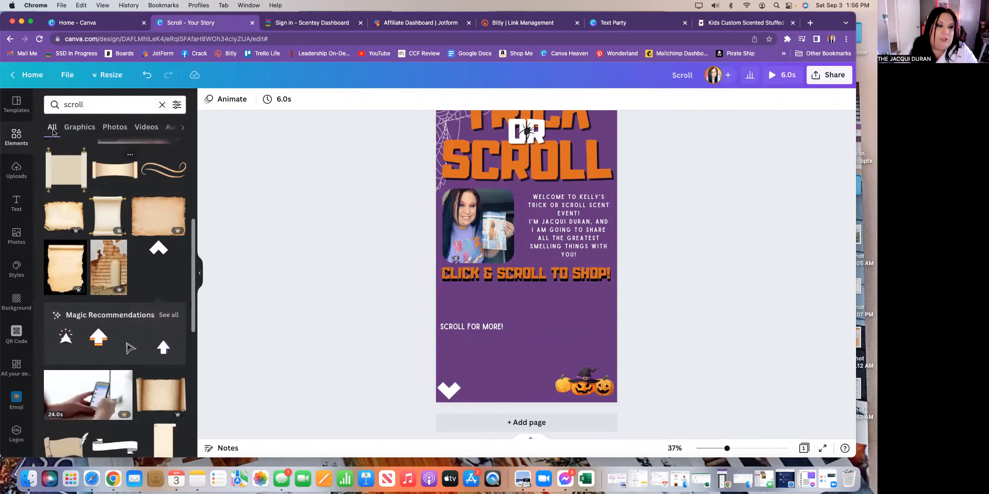
click(7, 171)
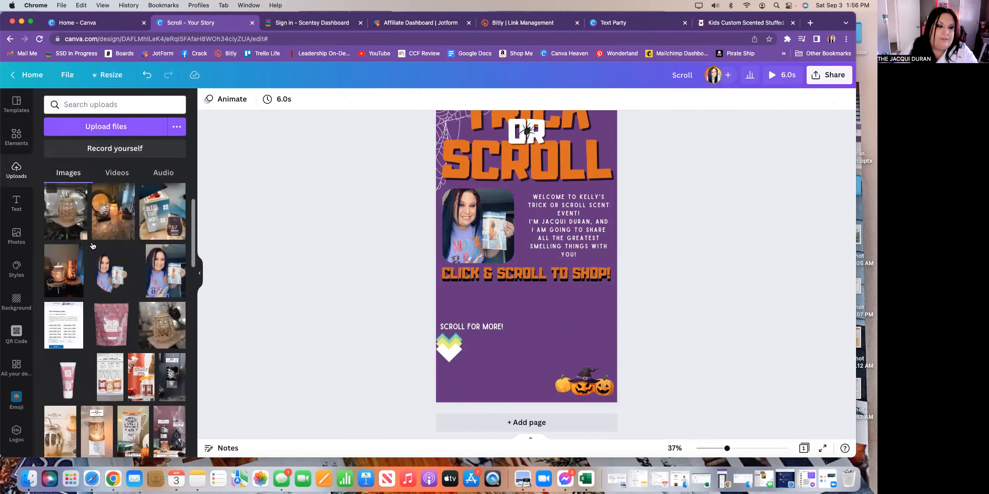
scroll(121, 294, down, 3)
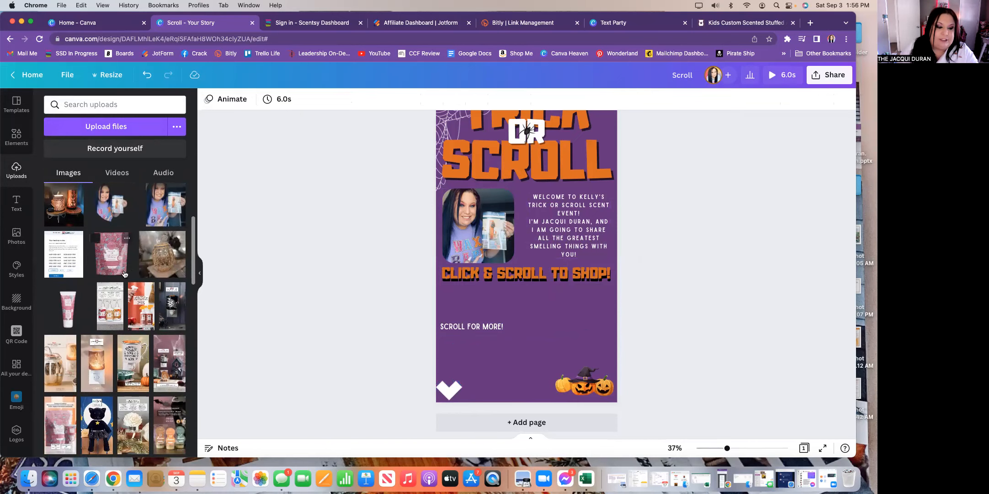
scroll(132, 341, down, 2)
scroll(133, 341, down, 4)
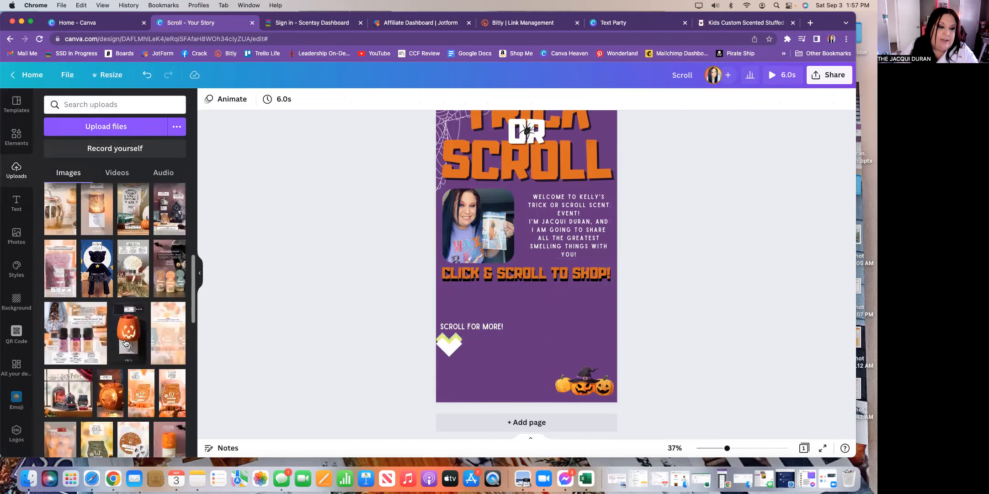
scroll(128, 344, down, 5)
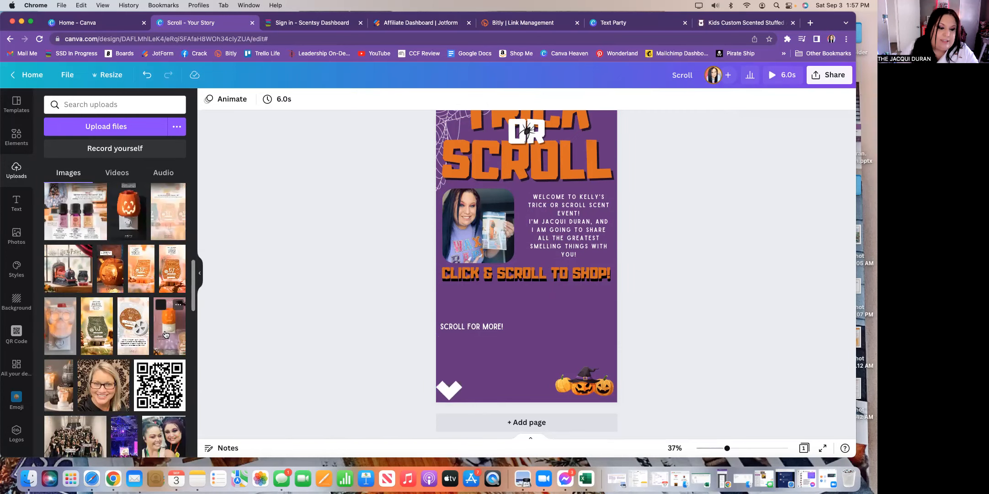
drag(165, 334, 492, 319)
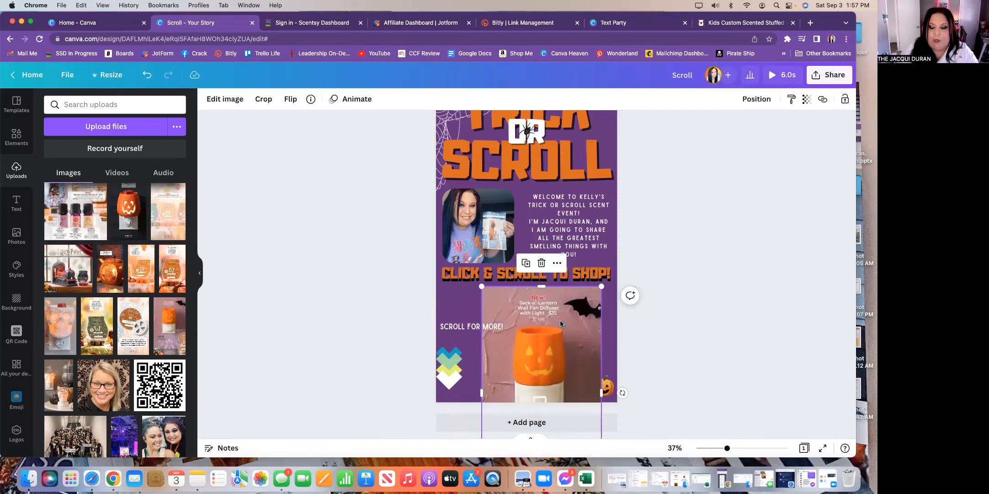
drag(554, 355, 543, 278)
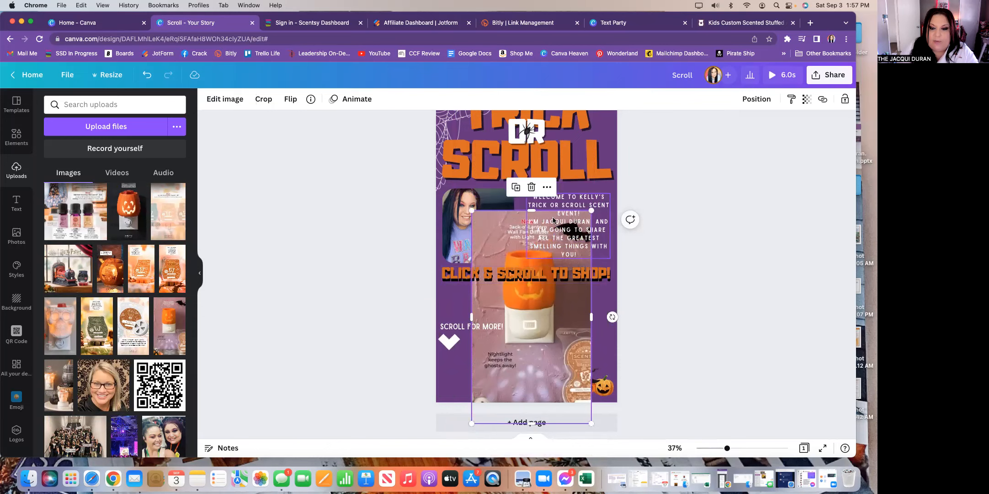
- Crop the photo close around the diffuser and shrink it small in the lower middle
click(263, 99)
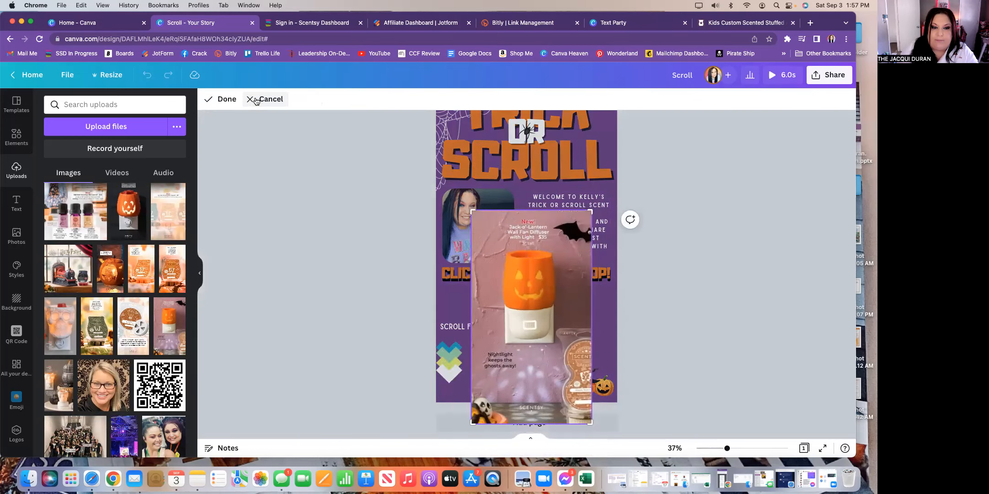
drag(590, 422, 608, 347)
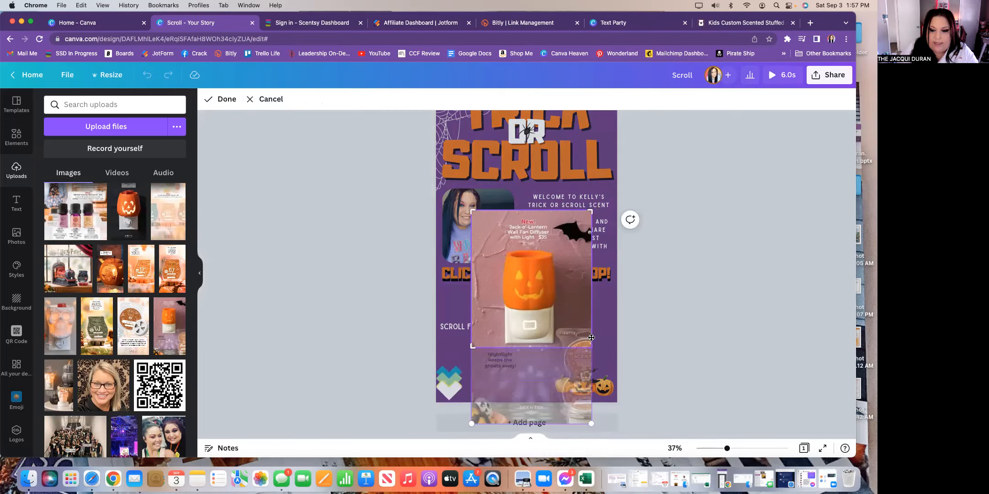
drag(590, 346, 557, 346)
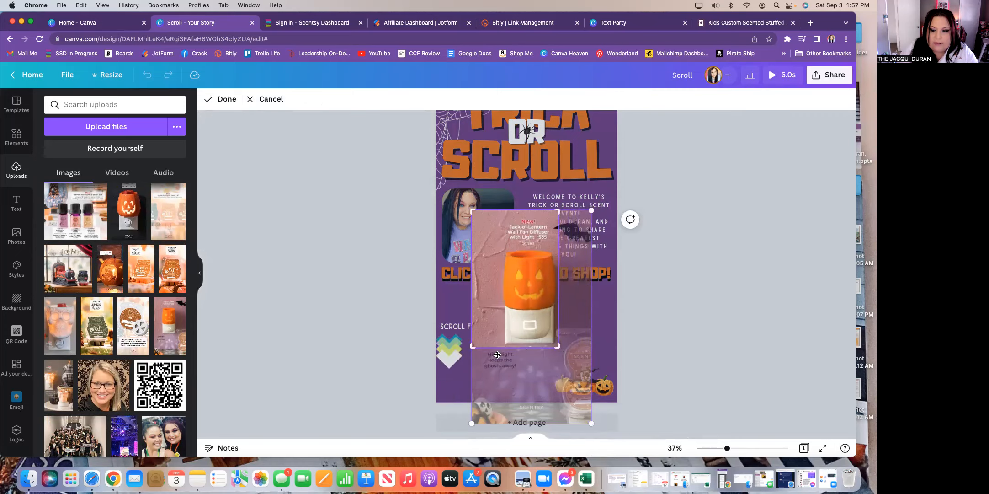
drag(471, 347, 501, 346)
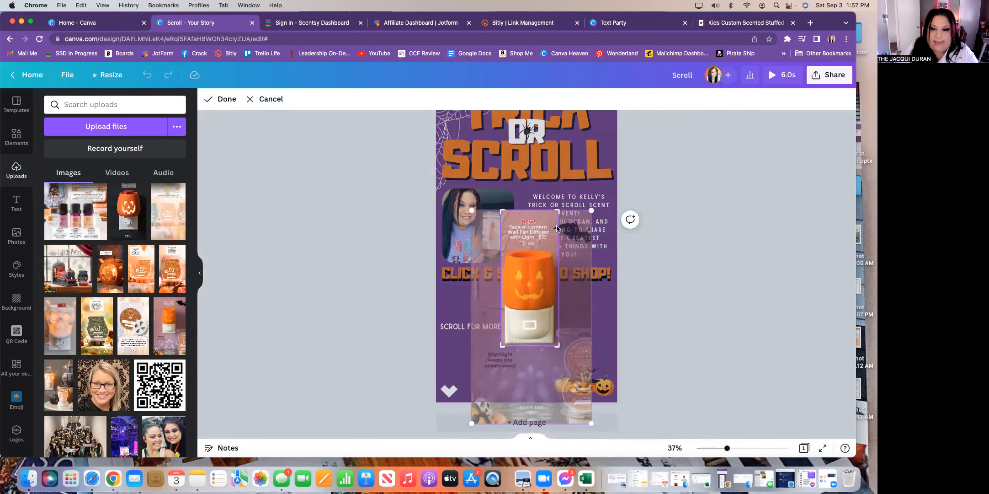
drag(559, 210, 558, 217)
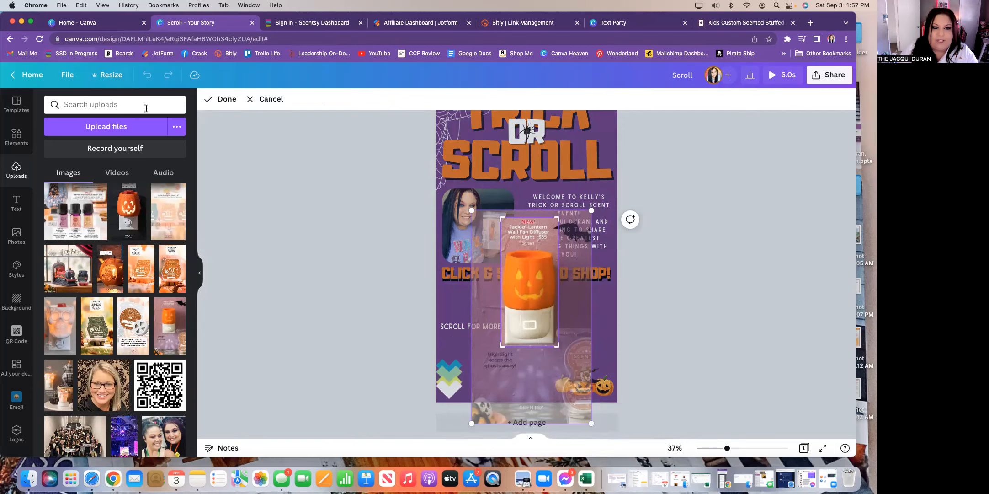
click(224, 98)
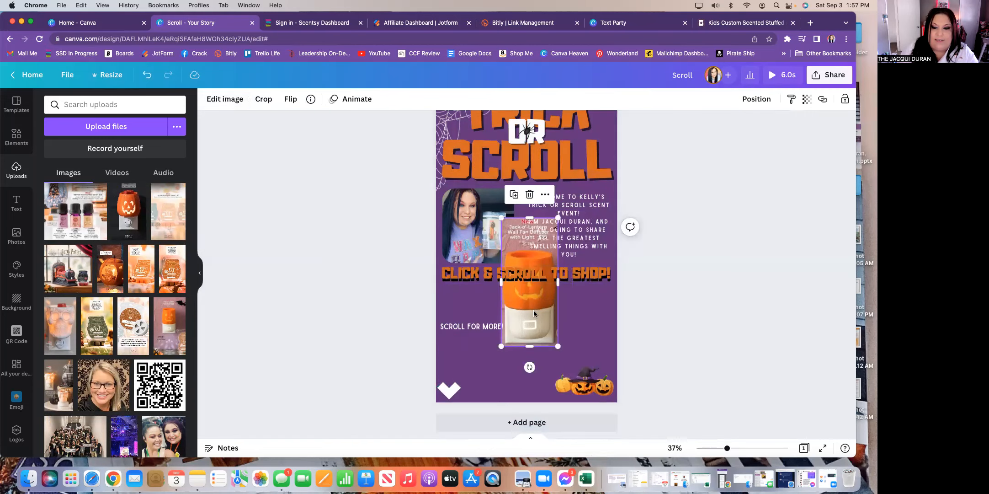
drag(547, 327, 527, 381)
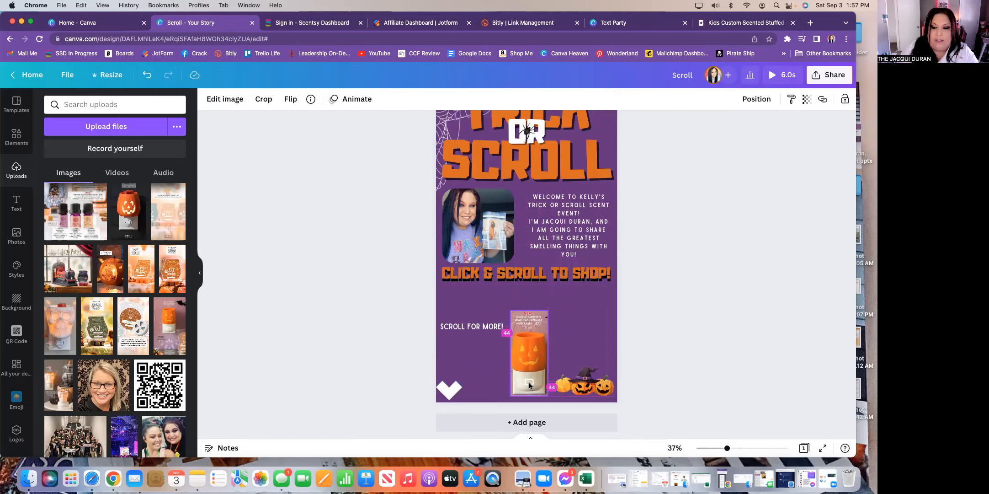
click(628, 342)
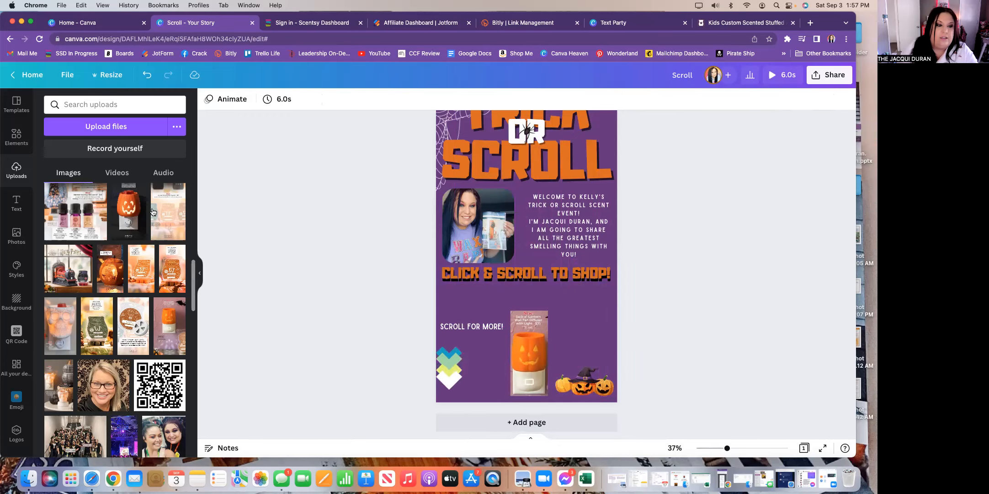
click(16, 203)
- Add a white Sailors-font text box reading 'SHOP THE NEW HARVEST COLLECTION!'
click(125, 131)
text(SHOP THE)
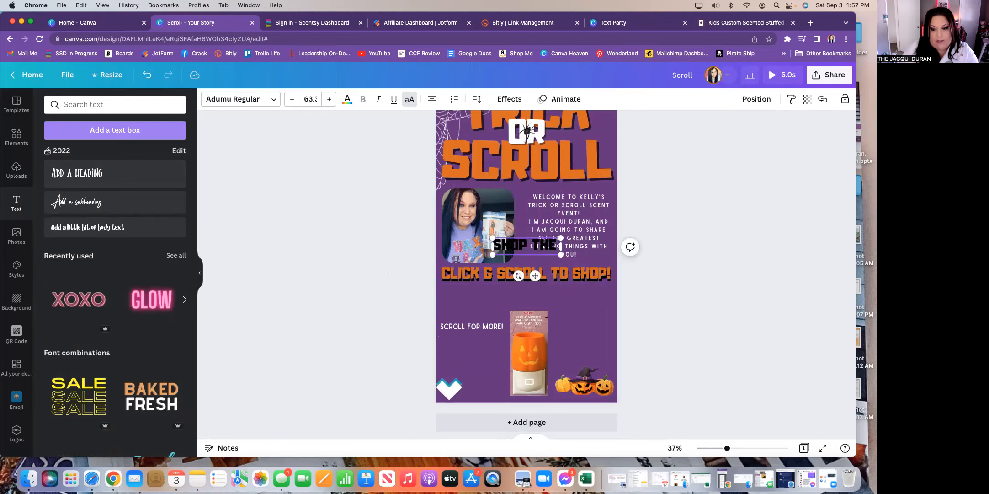
text( NEW HARVEST COLLC)
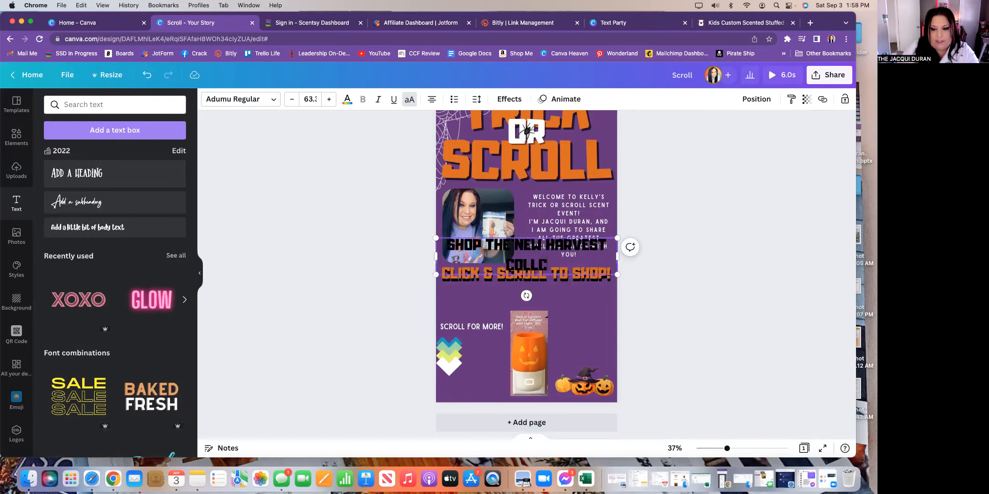
text(LLECTION!)
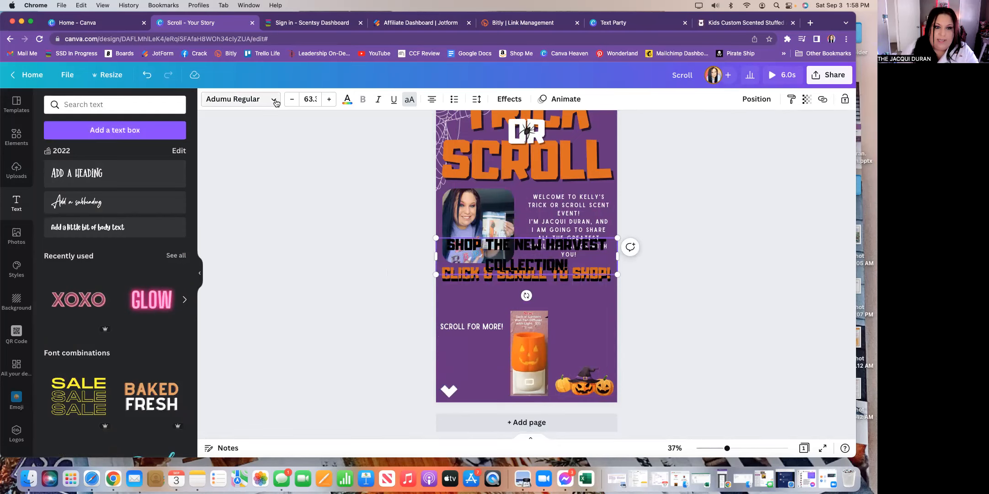
click(276, 101)
click(74, 150)
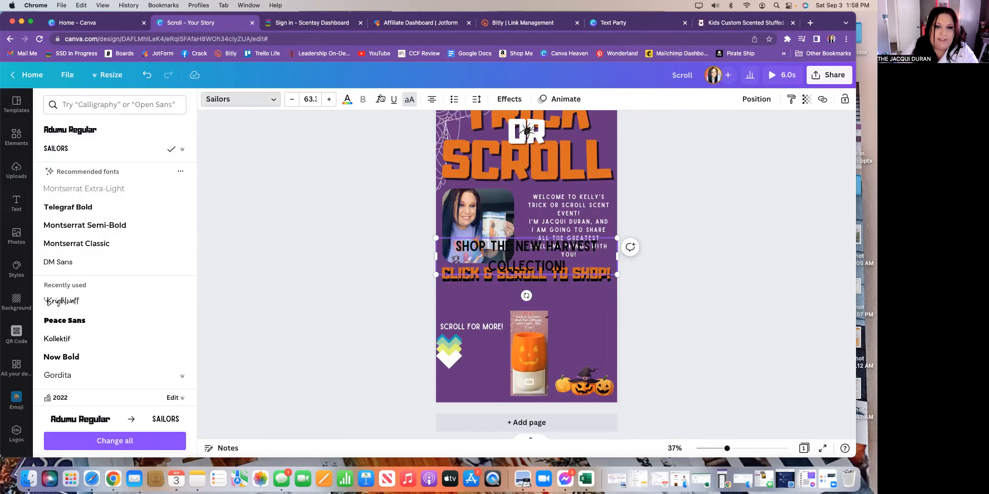
click(348, 103)
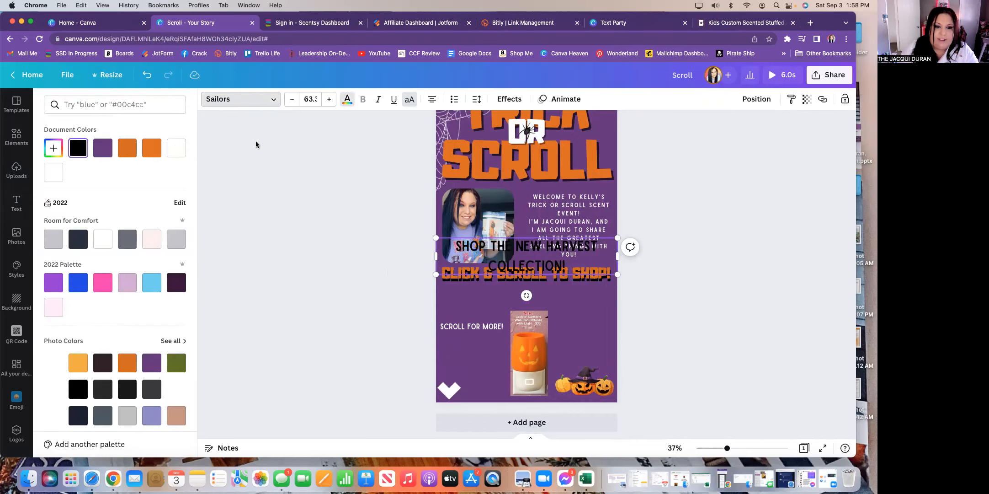
click(54, 173)
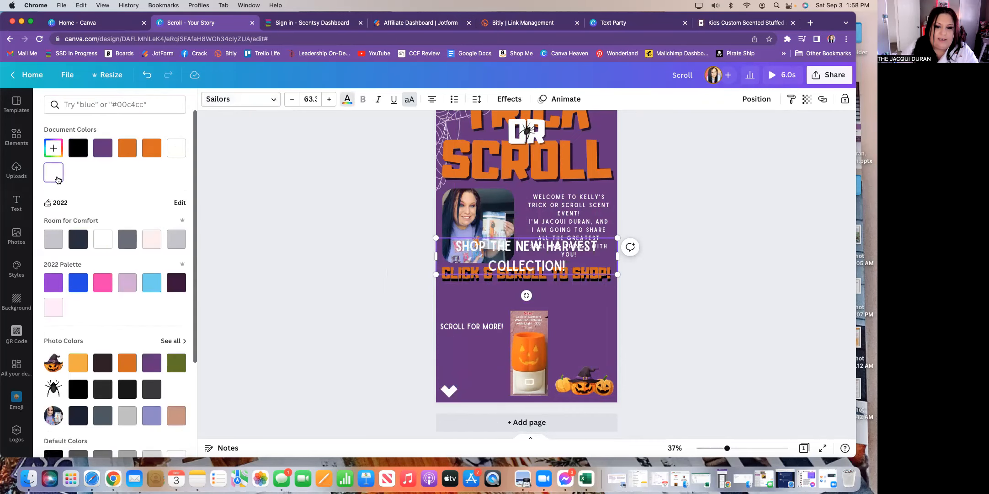
- Reduce the headline to size 46.3 and place it below the CLICK & SCROLL TO SHOP! line
click(290, 100)
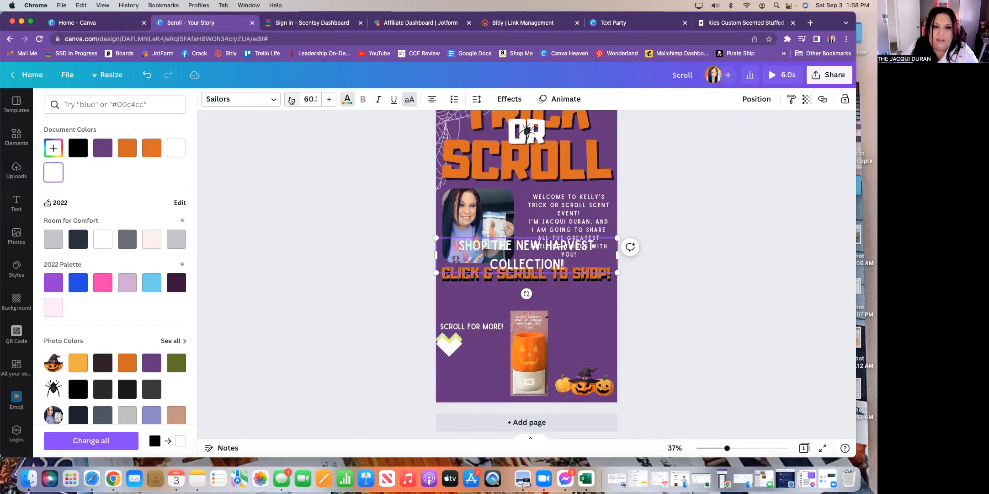
click(291, 100)
click(291, 100)
click(291, 100)
click(290, 100)
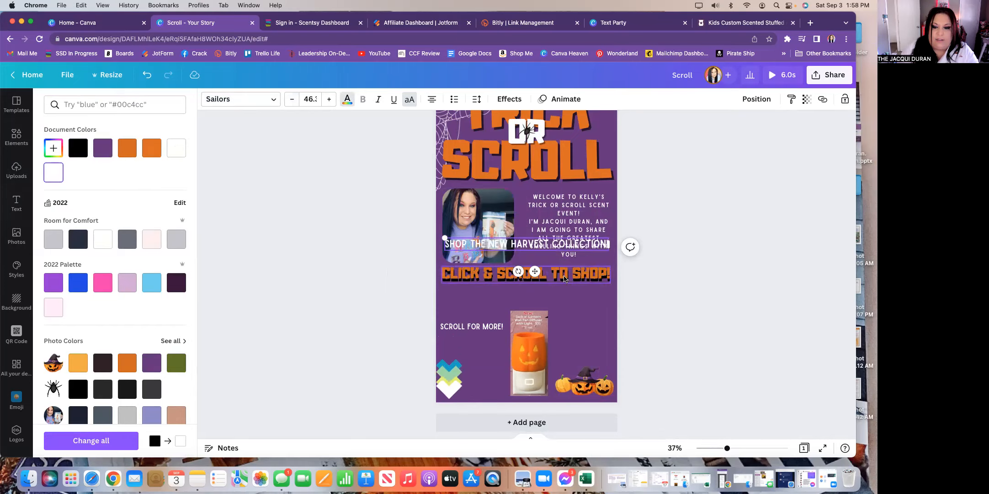
drag(535, 273, 535, 331)
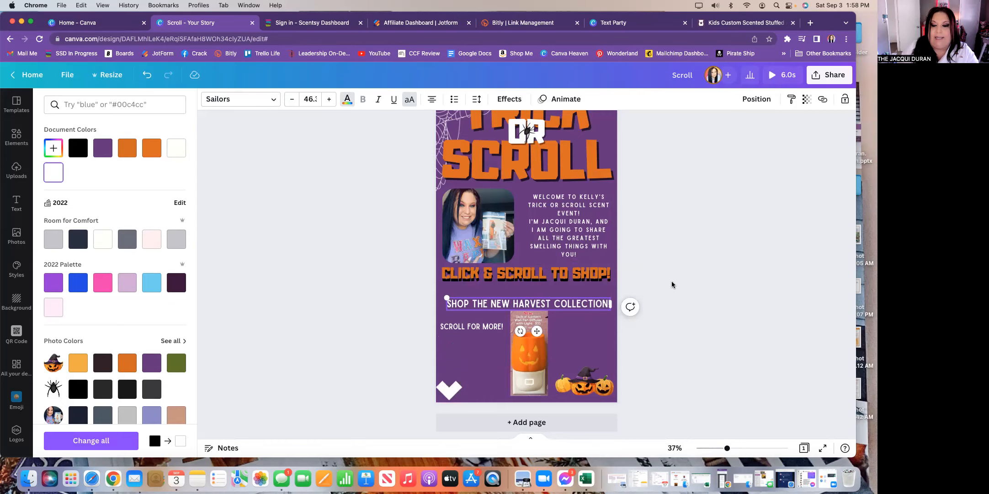
click(556, 297)
click(668, 277)
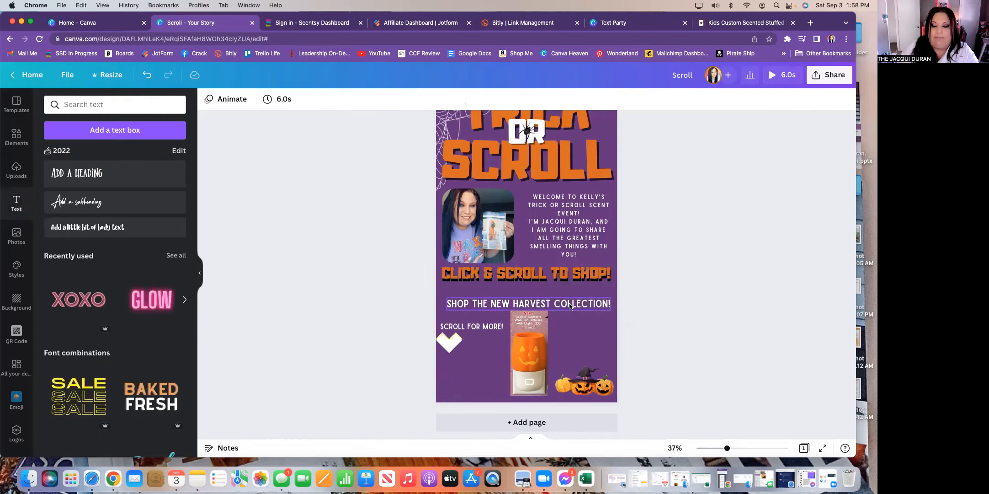
- Start a link on the harvest headline and switch to the Scentsy Kids shopping page
click(569, 306)
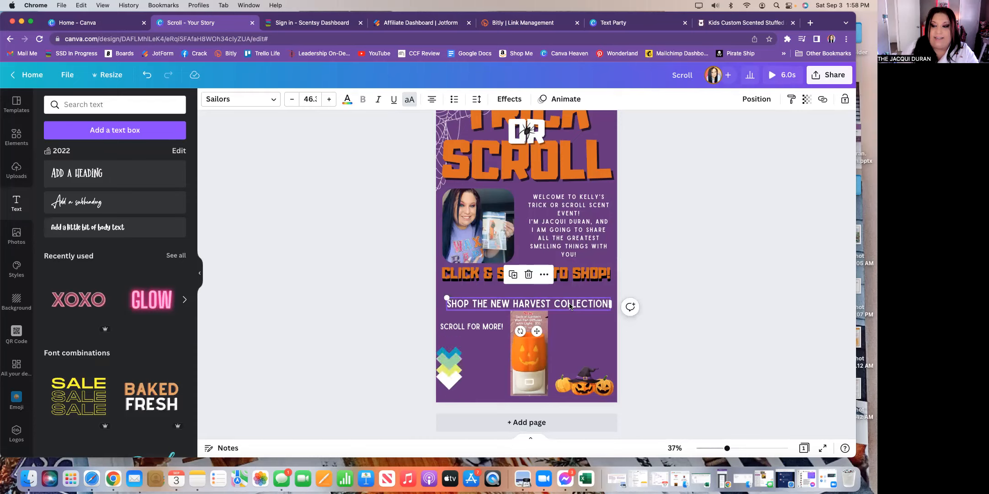
click(822, 102)
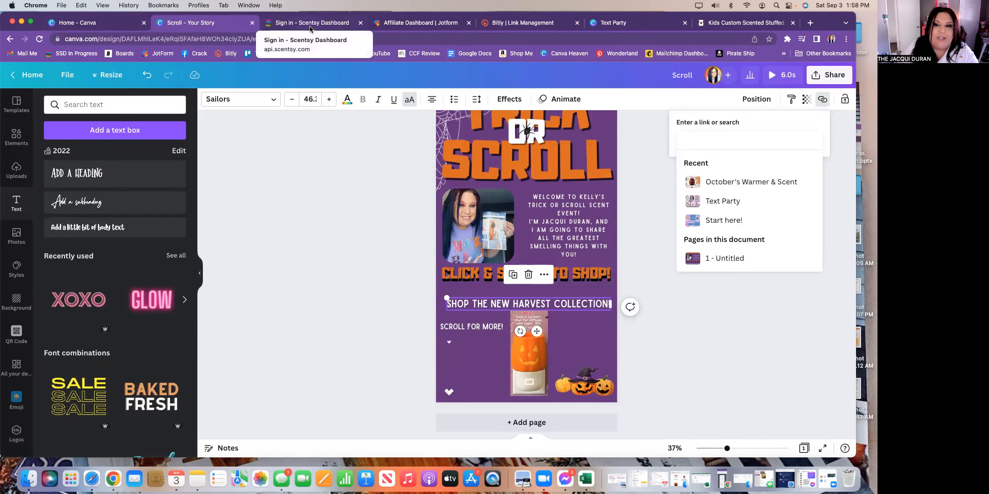
click(719, 23)
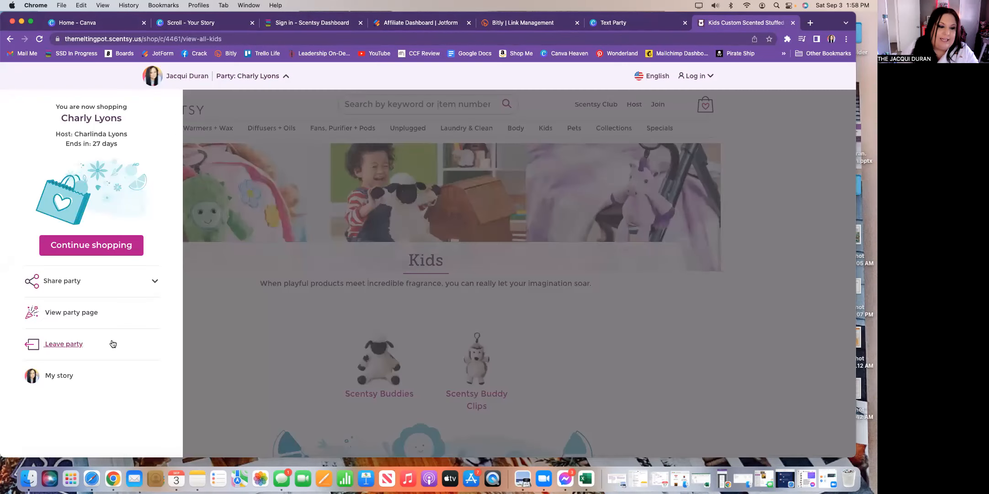
- Copy the party sharing link and close the party panel
click(155, 282)
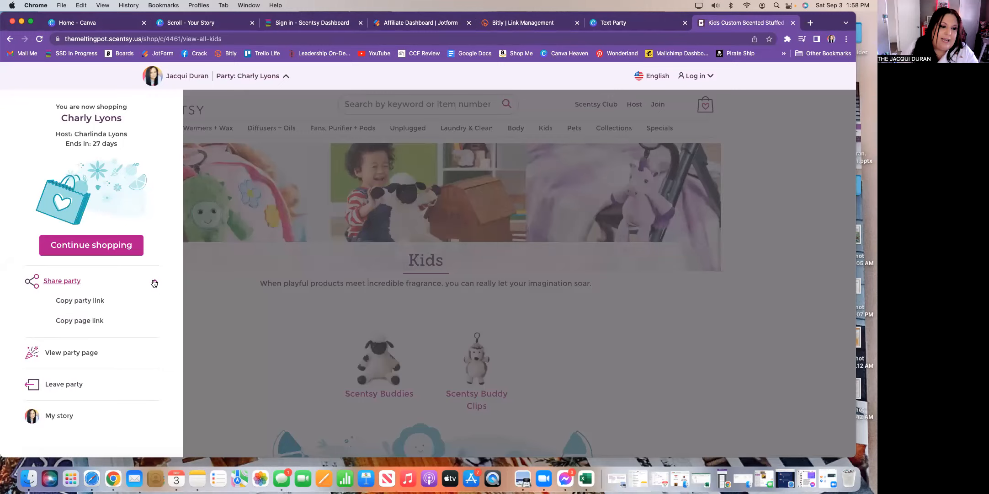
click(84, 302)
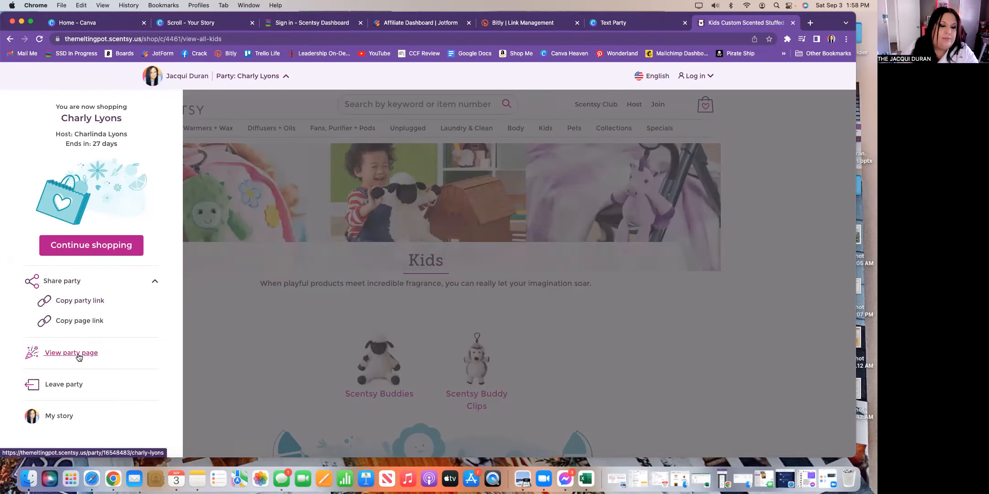
click(231, 105)
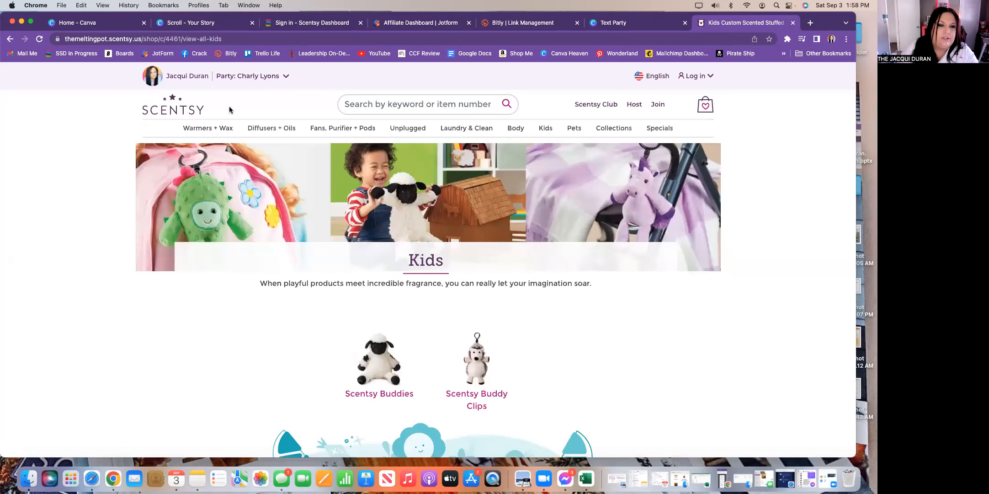
- Open the Harvest Collection page, copy its address, and go back to the Canva story
click(178, 113)
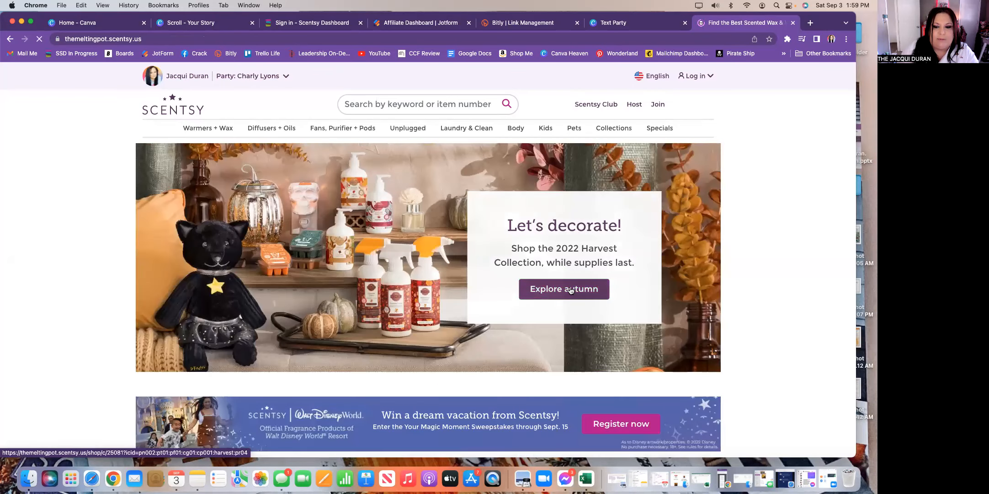
click(571, 290)
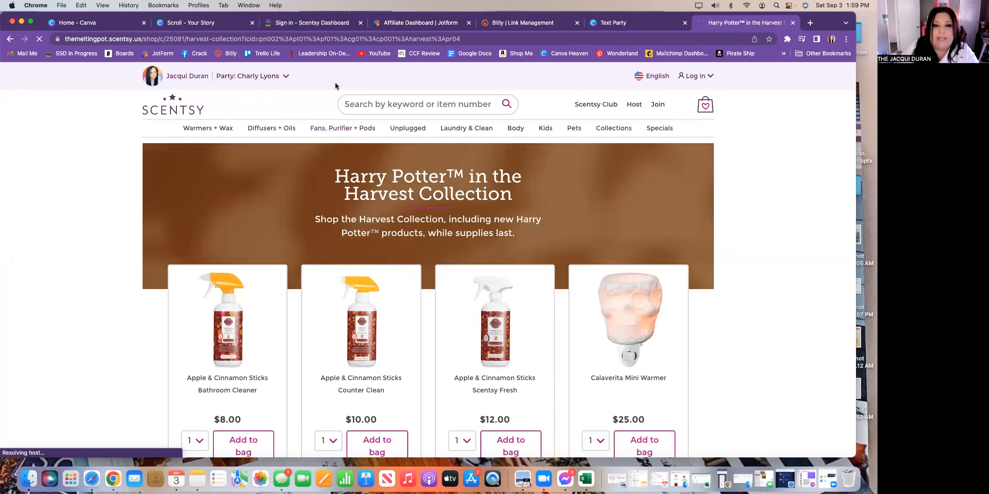
click(467, 38)
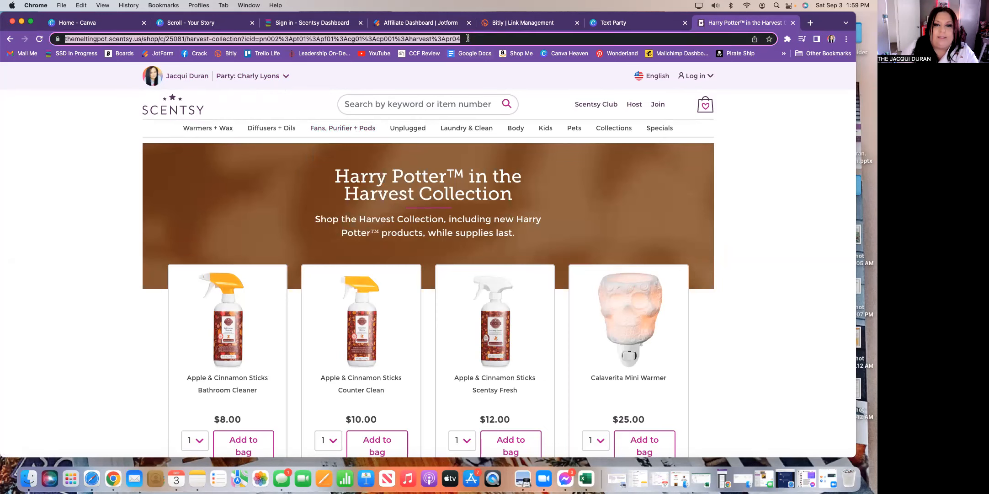
right_click(413, 38)
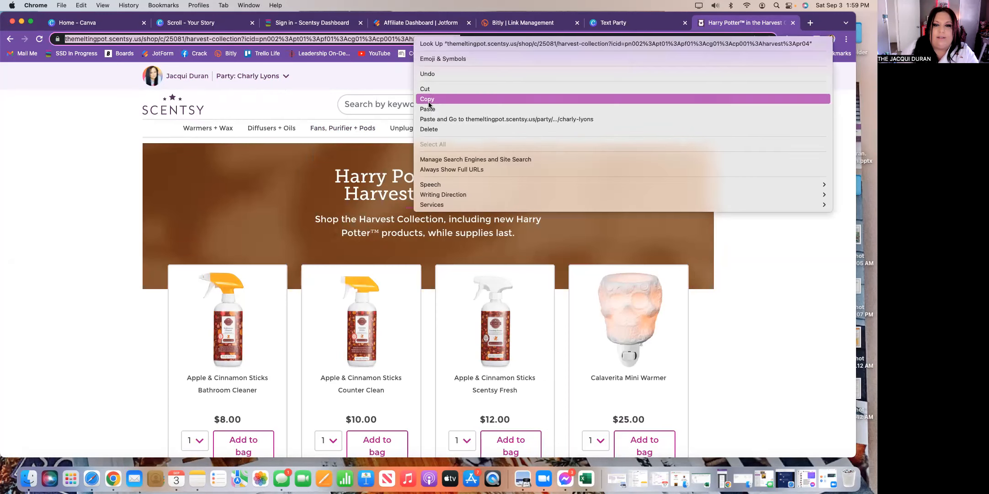
click(453, 98)
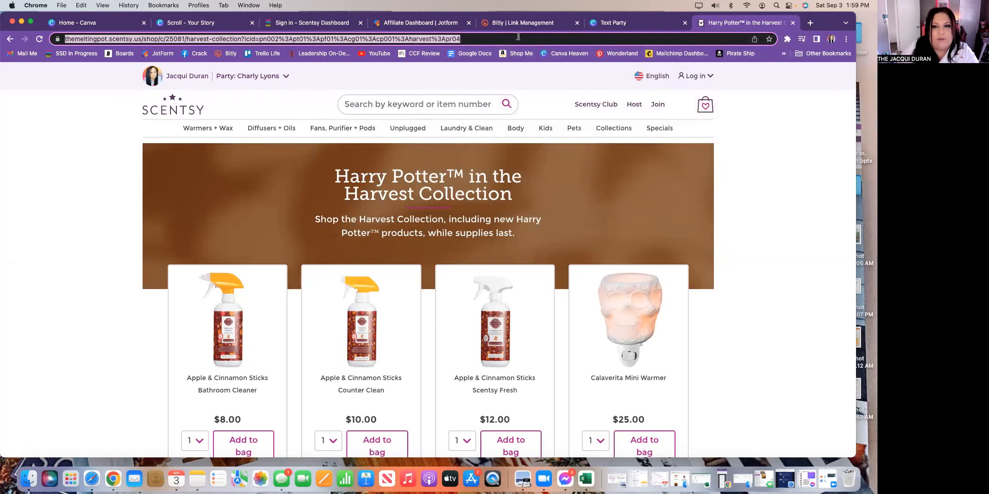
click(207, 25)
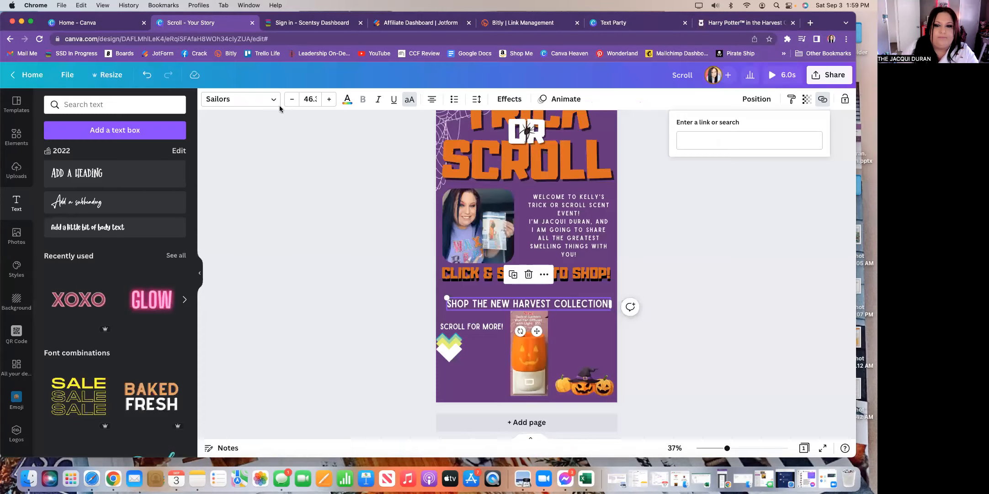
- Paste the Harvest Collection page URL as the heading's link, then deselect the heading
right_click(685, 141)
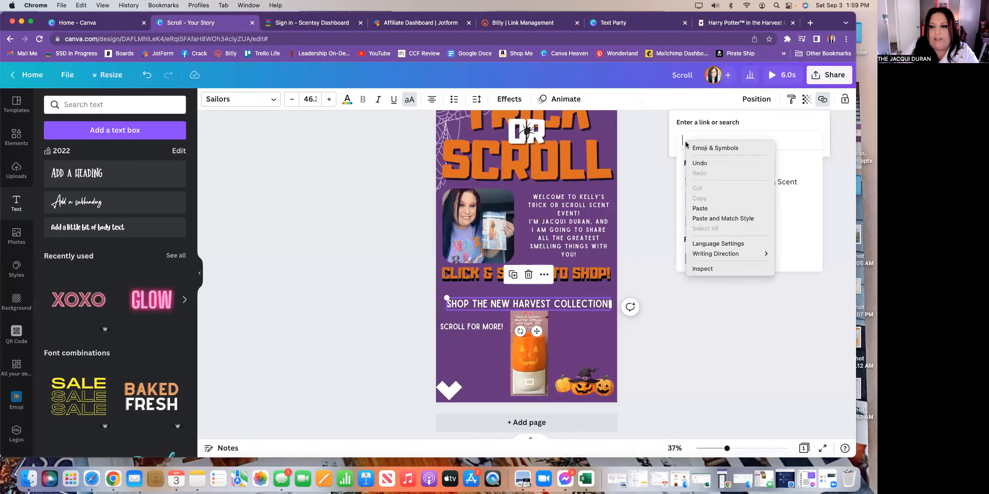
click(700, 208)
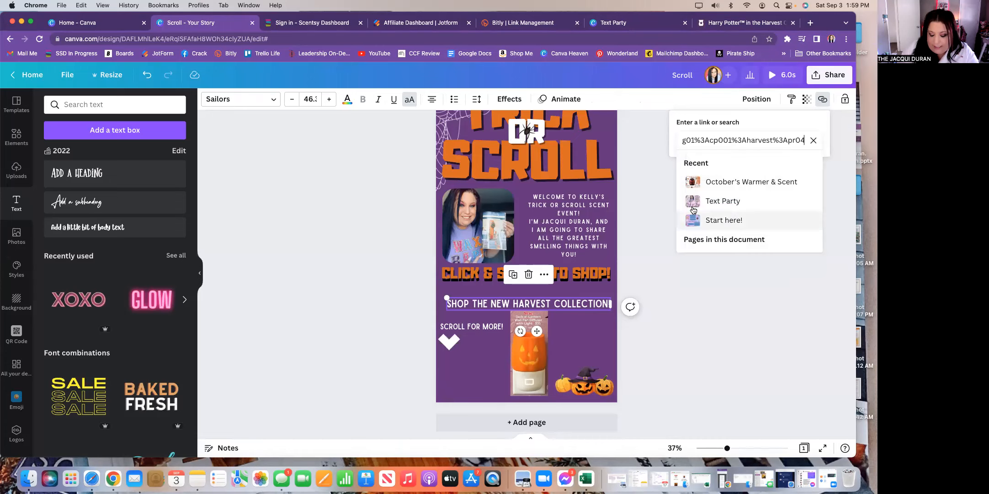
key(Return)
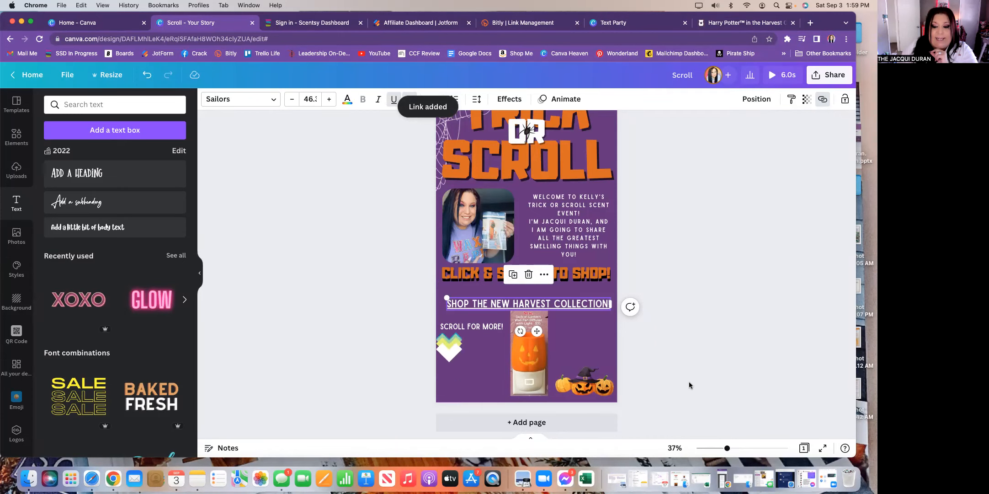
click(648, 271)
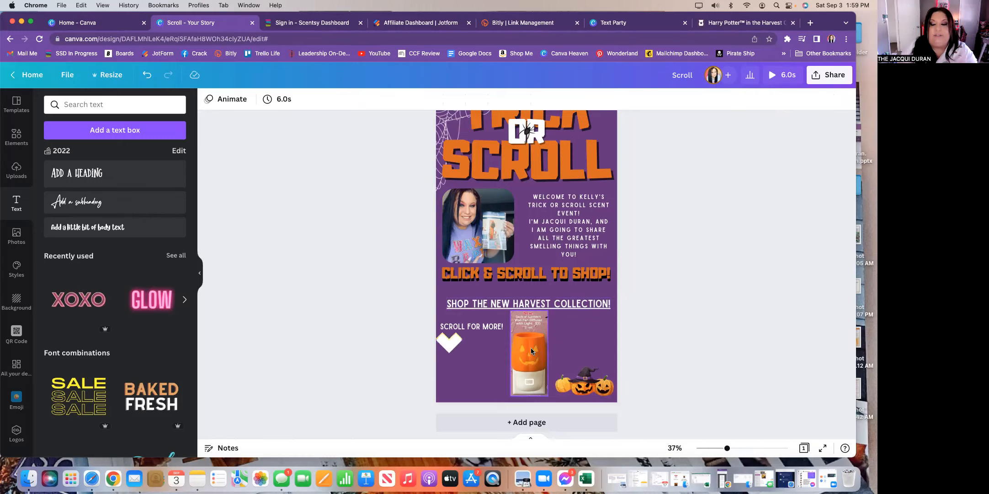
- Add a blank page 2 and drag the Hocus Pocus wax bar photo from Uploads onto it
click(526, 422)
scroll(594, 265, up, 5)
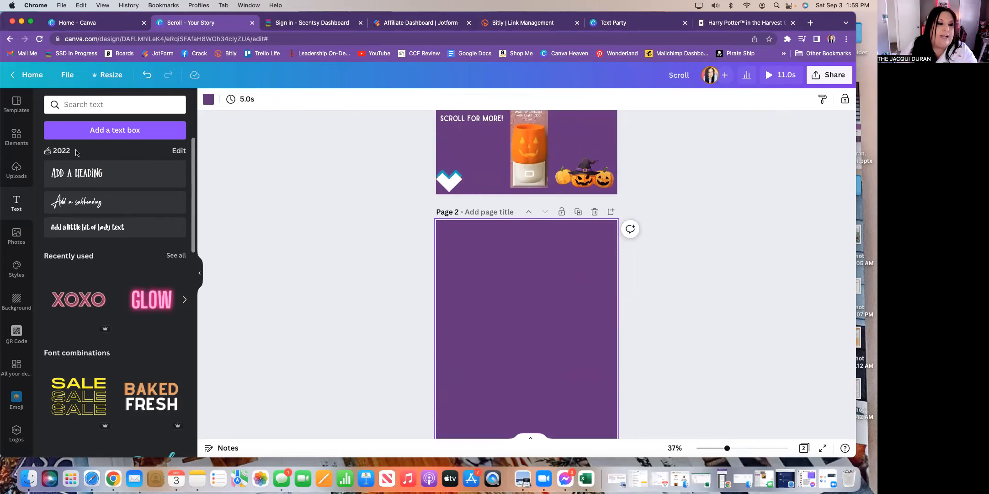
click(17, 169)
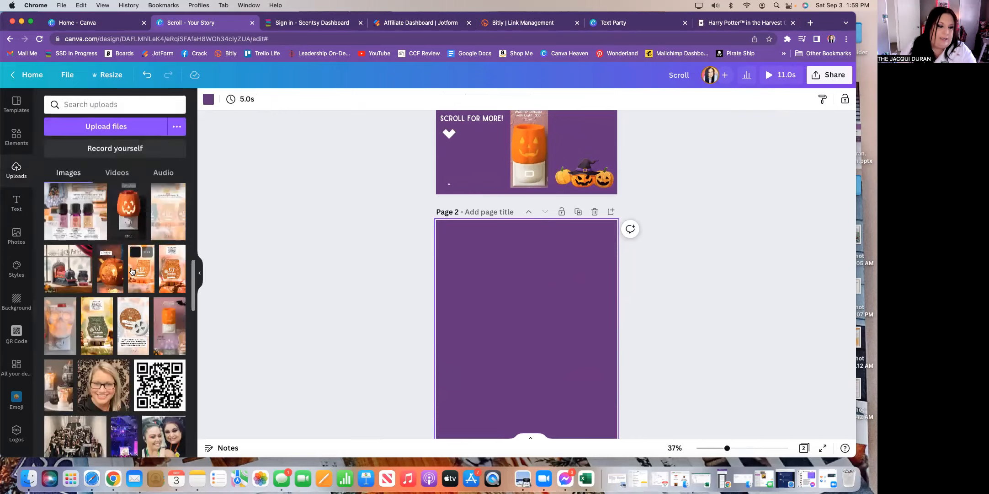
scroll(121, 297, down, 3)
scroll(121, 296, down, 5)
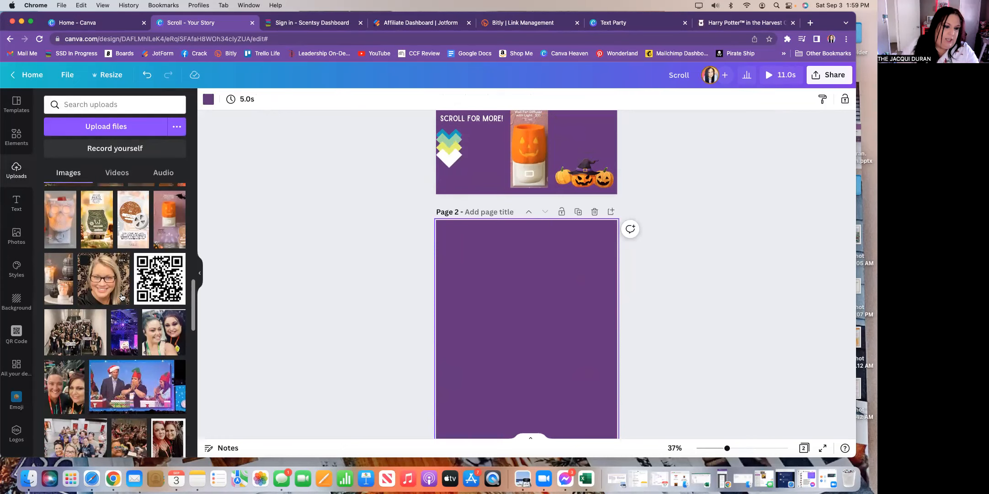
scroll(121, 296, down, 6)
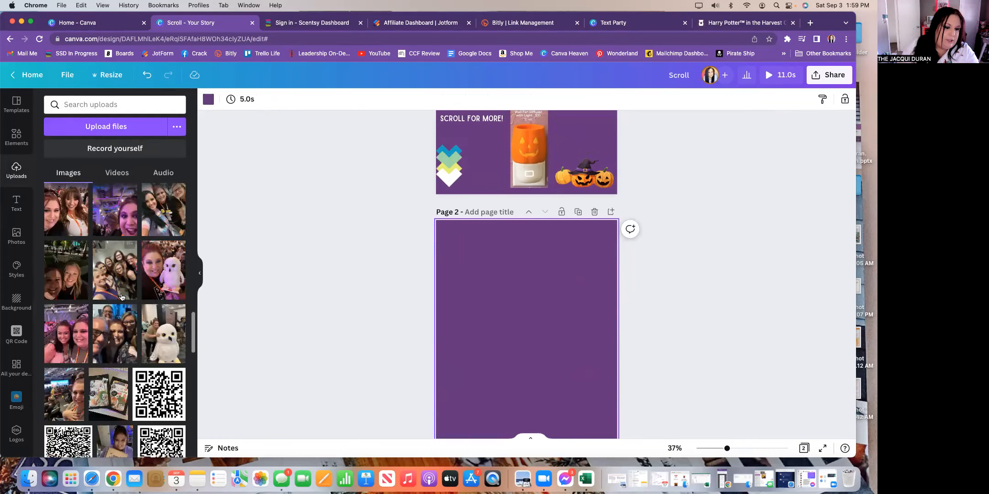
scroll(122, 297, down, 4)
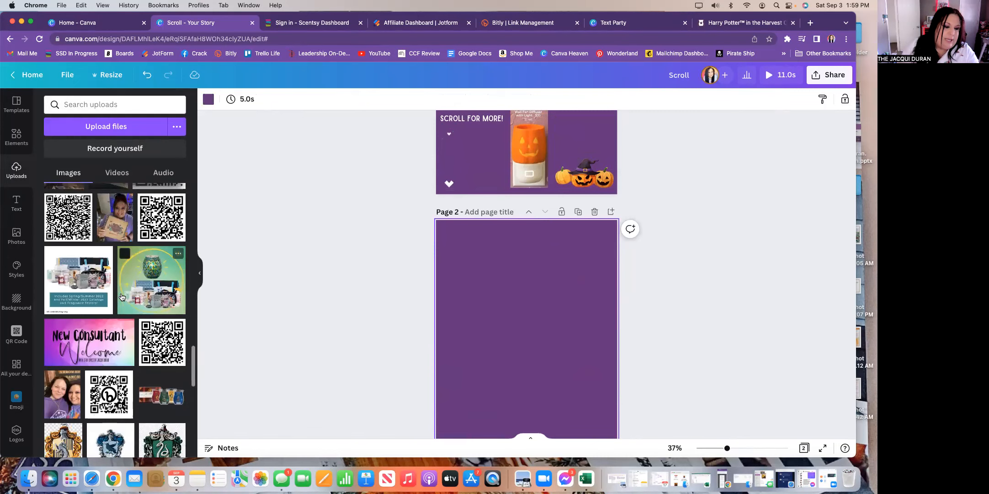
scroll(122, 297, down, 4)
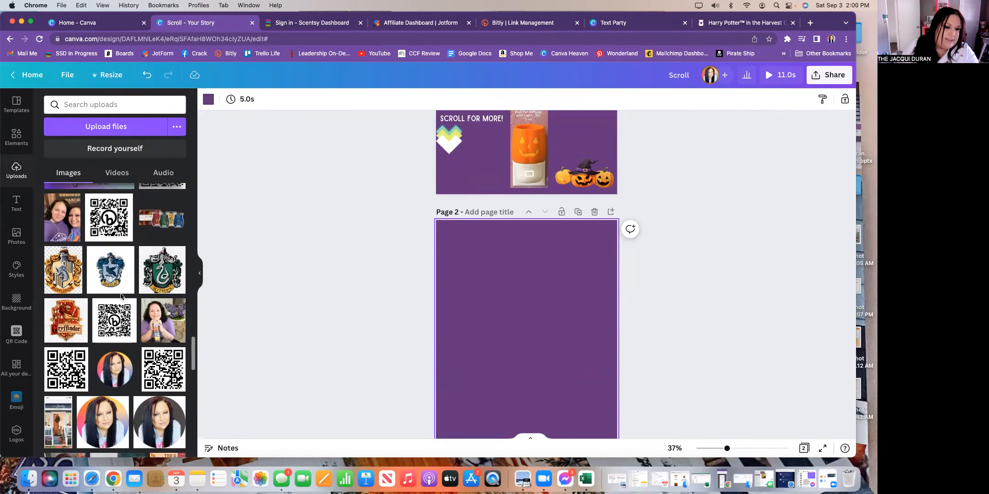
scroll(122, 297, down, 5)
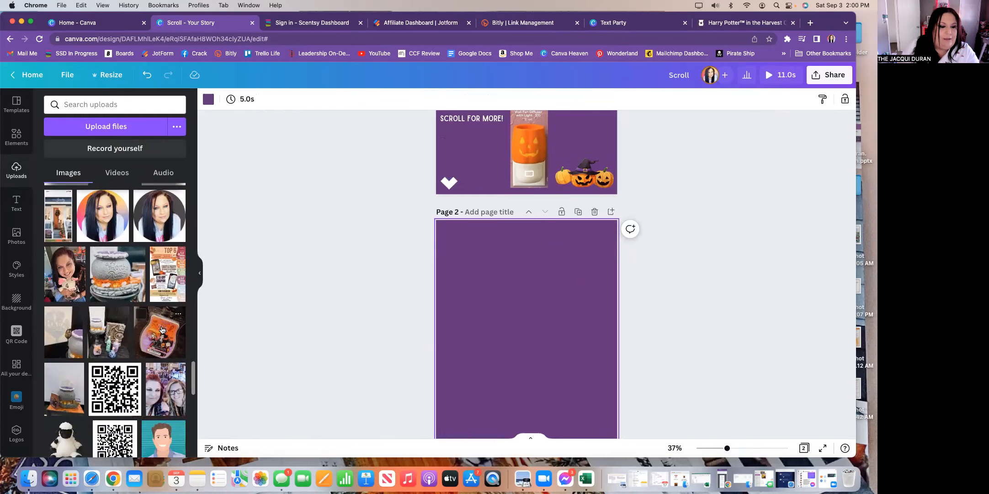
drag(166, 332, 478, 304)
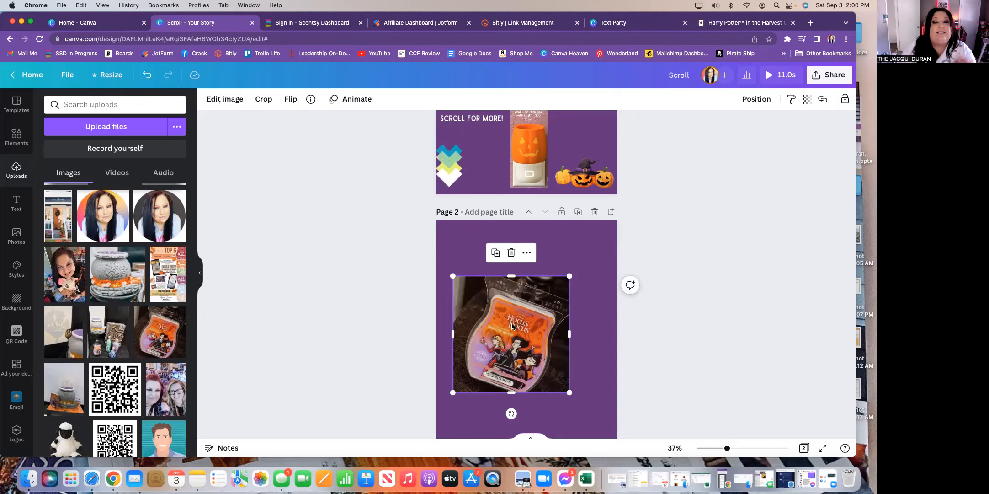
- Strip the wax bar photo's background with BG Remover and move it up page 2
click(231, 100)
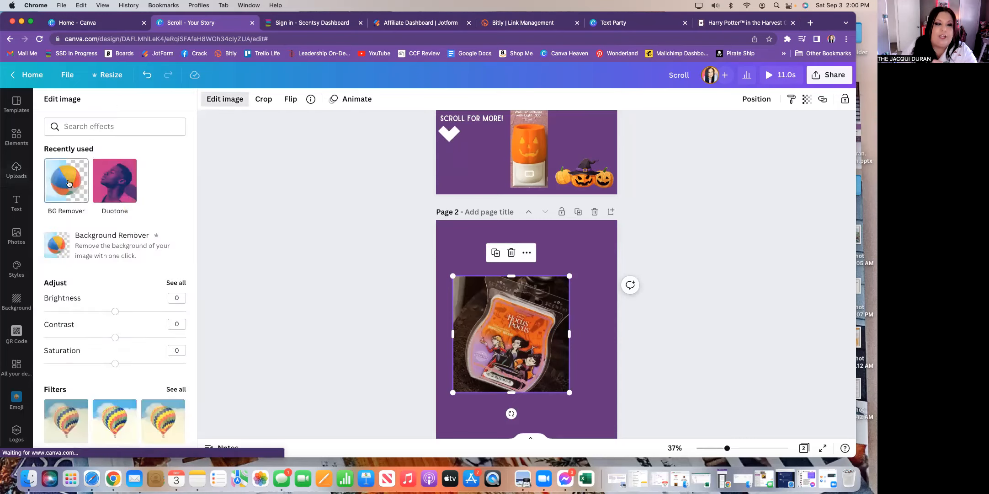
click(61, 184)
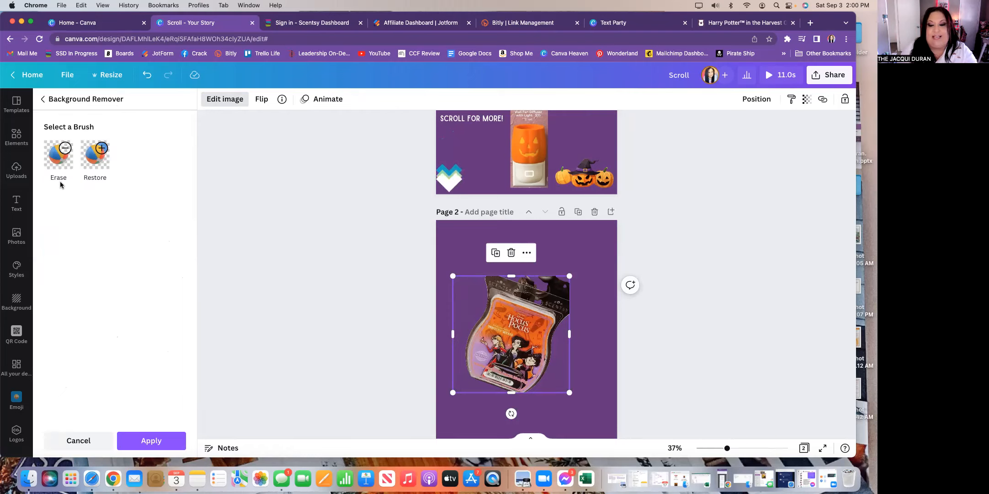
scroll(320, 229, down, 1)
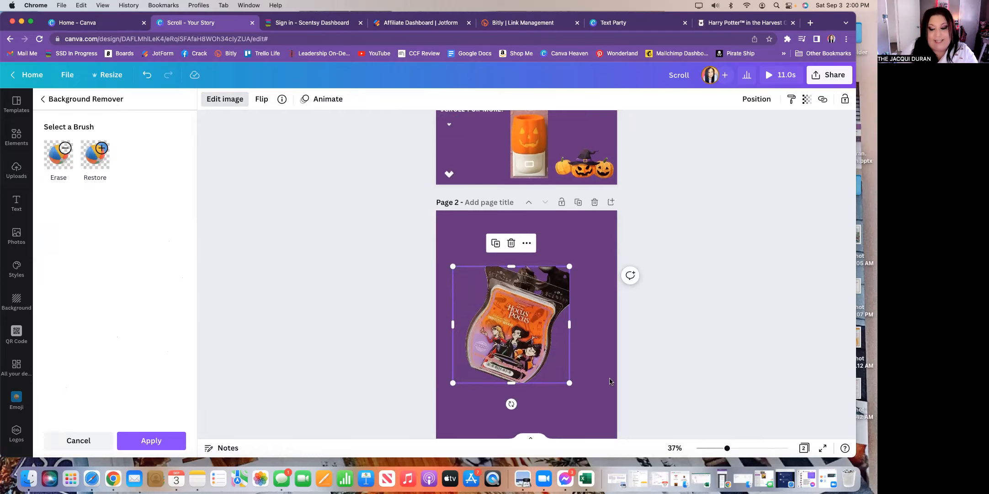
drag(727, 448, 746, 451)
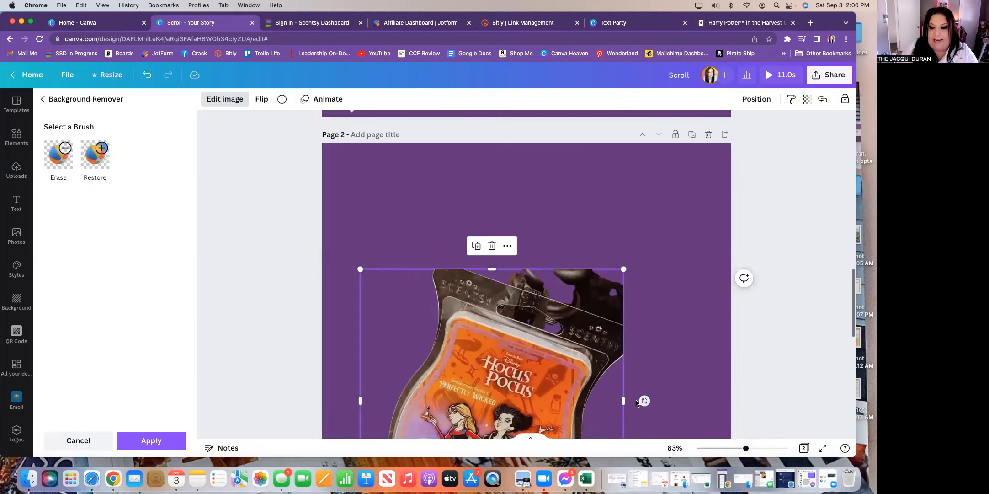
drag(564, 381, 535, 273)
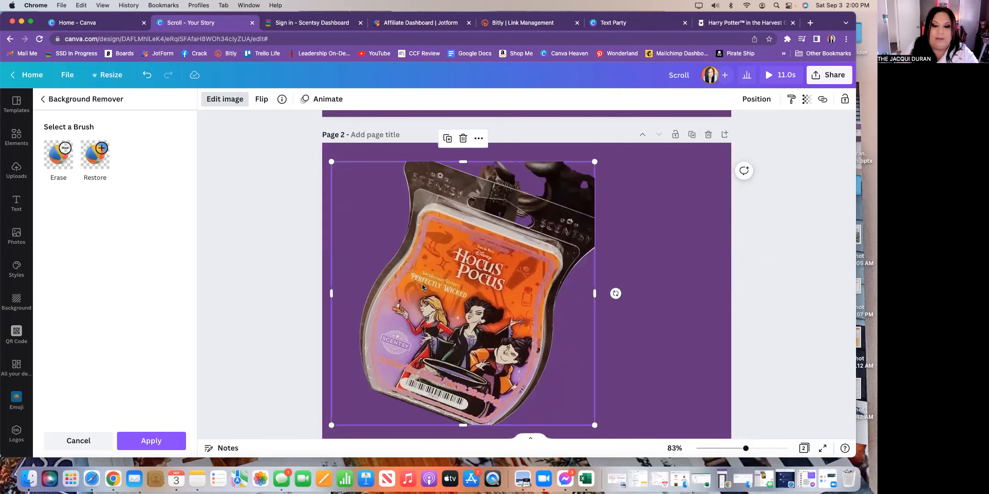
click(59, 158)
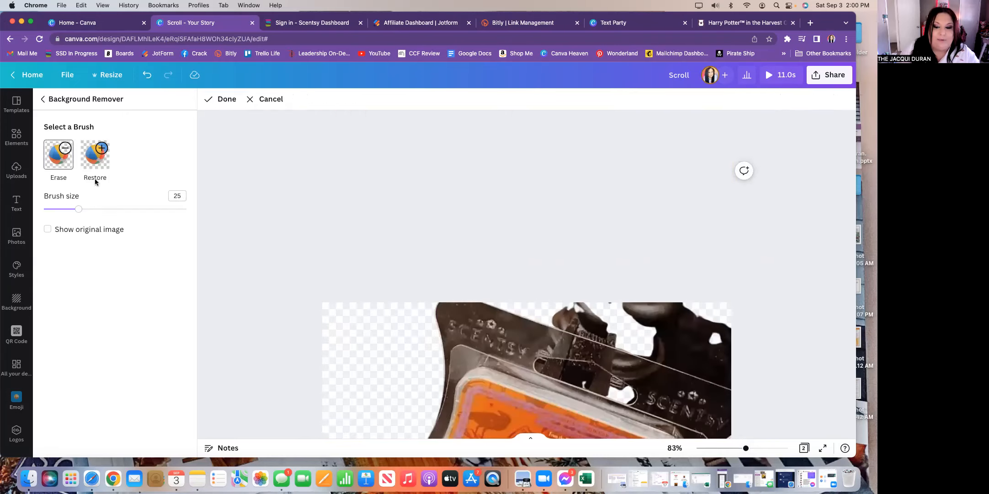
- With Erase brush size 13, erase the dark leftovers along the package top and hanger slot
drag(78, 211, 61, 210)
scroll(562, 236, down, 2)
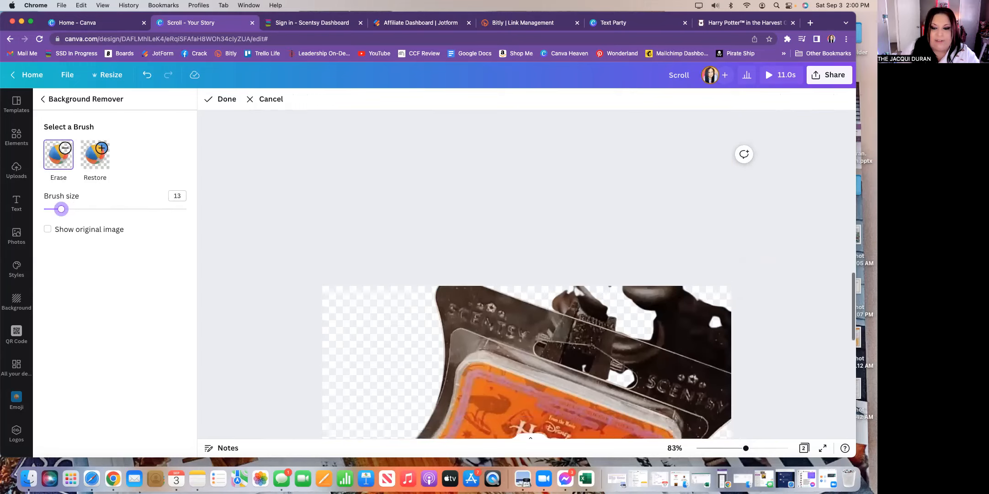
mouse_move(551, 275)
mouse_down()
mouse_move(732, 342)
mouse_move(564, 282)
mouse_up()
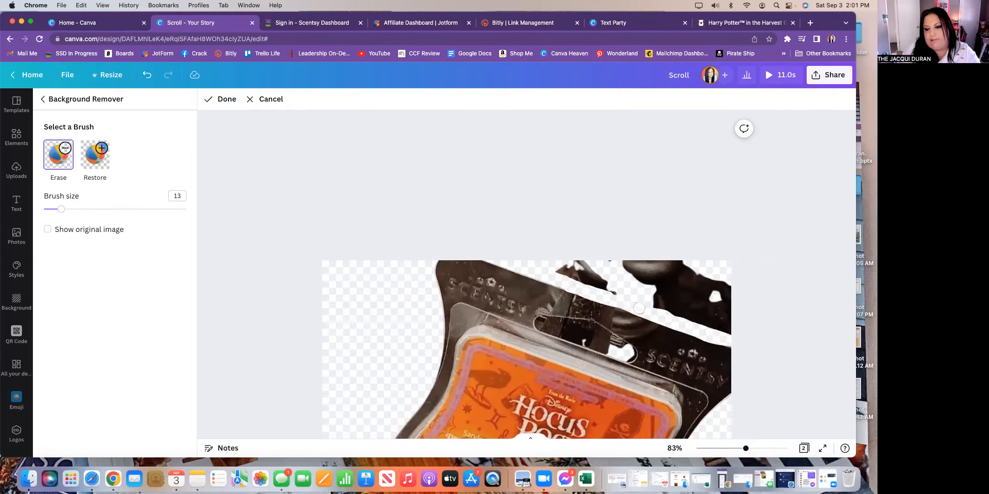
mouse_move(584, 294)
mouse_down()
mouse_move(463, 254)
mouse_move(580, 288)
mouse_up()
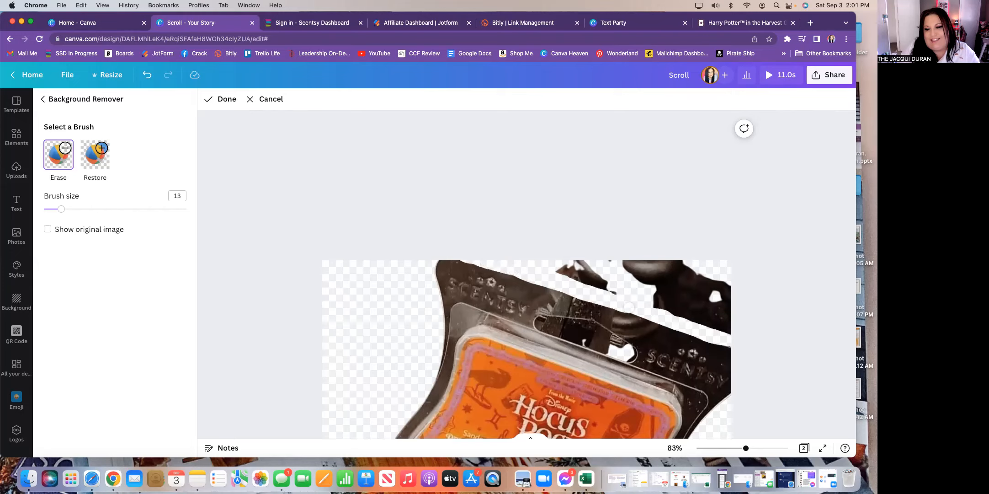
mouse_move(644, 312)
mouse_down()
mouse_move(734, 348)
mouse_move(726, 273)
mouse_move(719, 329)
mouse_move(721, 276)
mouse_move(625, 274)
mouse_move(706, 271)
mouse_move(649, 263)
mouse_move(548, 264)
mouse_move(601, 263)
mouse_move(556, 264)
mouse_move(590, 278)
mouse_move(550, 274)
mouse_move(639, 292)
mouse_move(591, 276)
mouse_move(705, 280)
mouse_move(704, 299)
mouse_move(653, 296)
mouse_move(680, 297)
mouse_up()
mouse_move(658, 305)
mouse_down()
mouse_move(715, 320)
mouse_move(679, 321)
mouse_move(716, 329)
mouse_up()
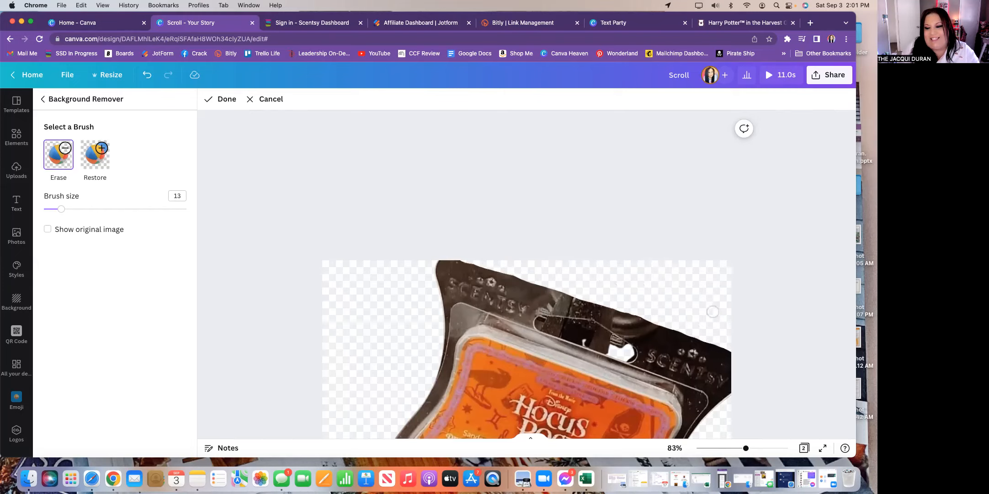
mouse_move(593, 328)
mouse_down()
mouse_move(539, 322)
mouse_move(565, 334)
mouse_move(540, 324)
mouse_move(593, 326)
mouse_move(630, 353)
mouse_move(563, 334)
mouse_move(623, 355)
mouse_up()
scroll(755, 312, down, 10)
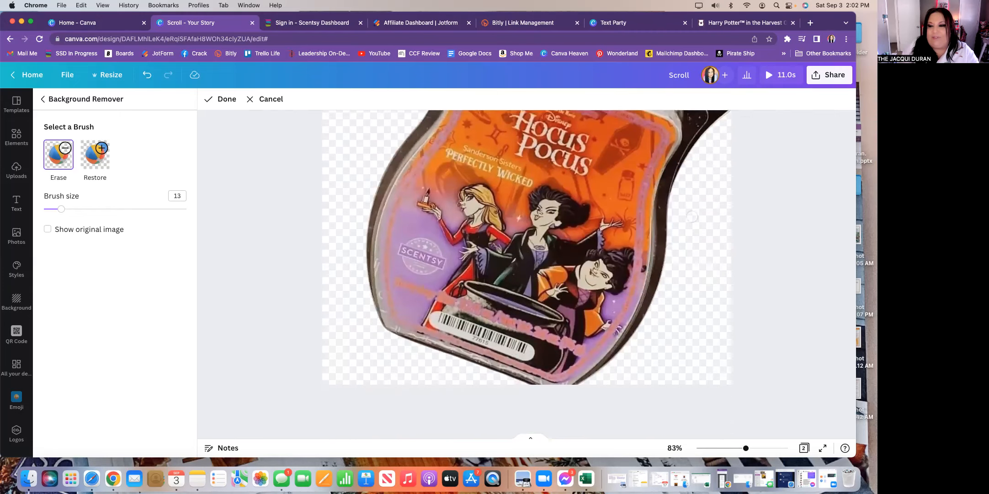
scroll(697, 212, up, 7)
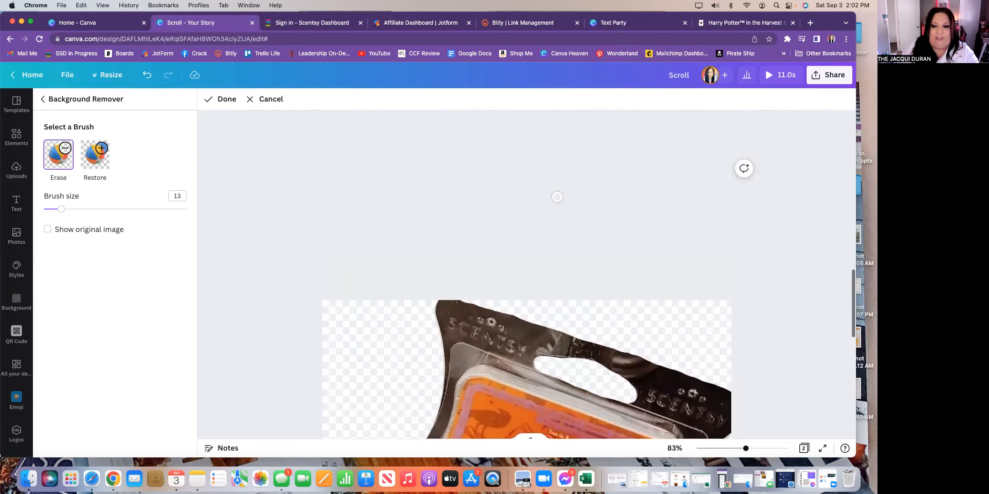
click(224, 98)
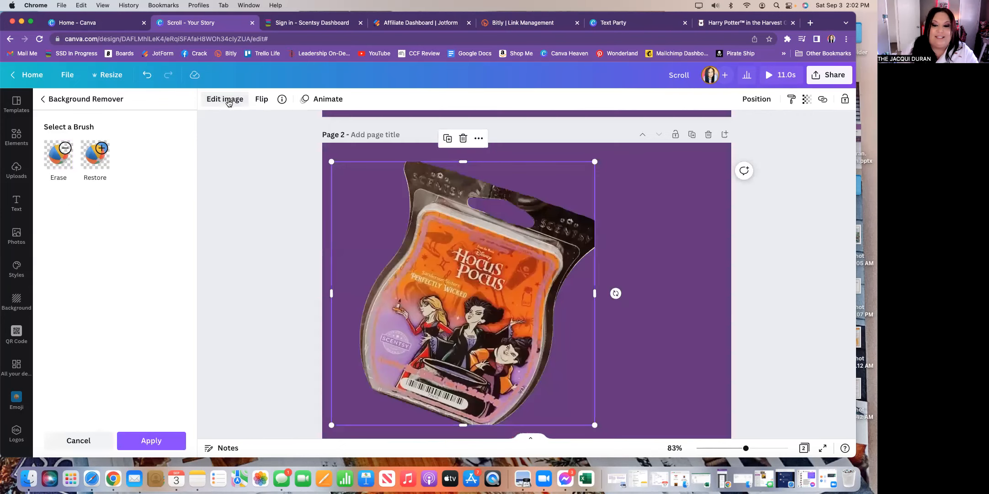
- Shrink the wax bar image to 251×251, tilt it about 19°, and start adding a link
drag(594, 426, 421, 264)
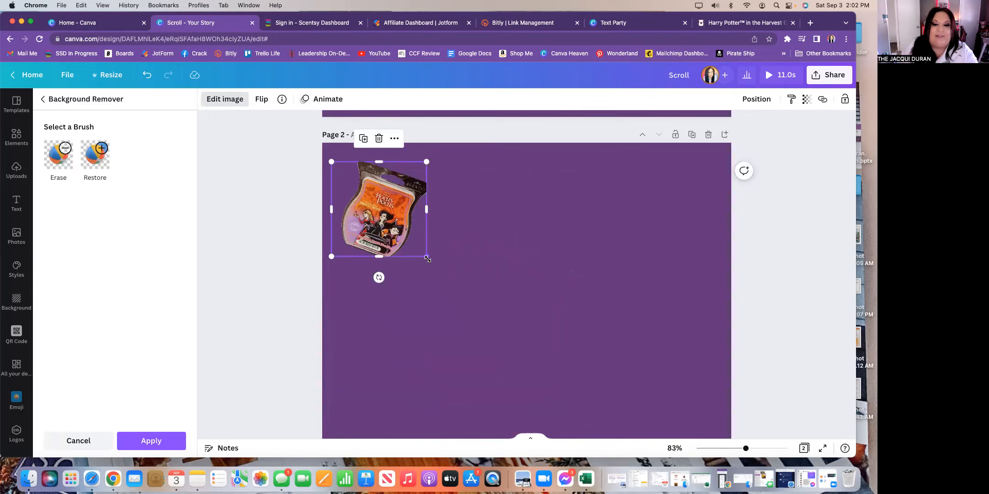
drag(379, 277, 407, 250)
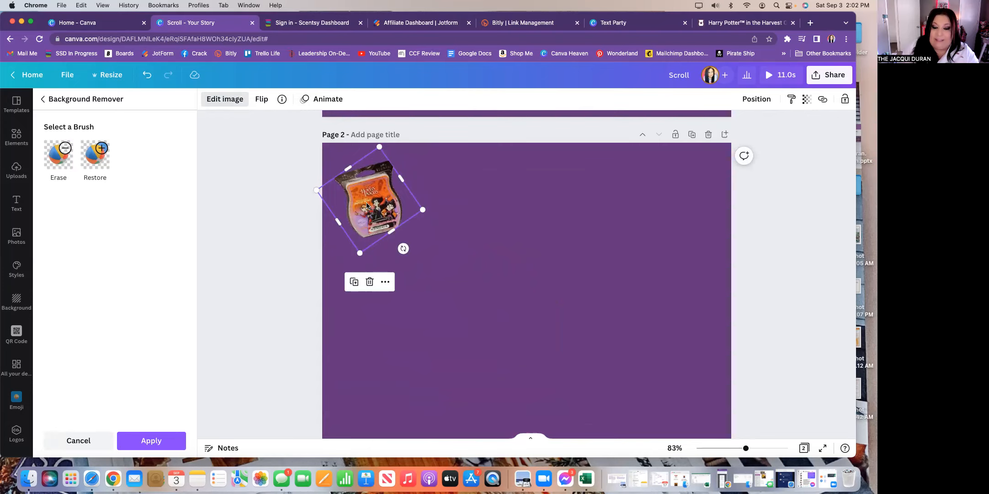
click(821, 101)
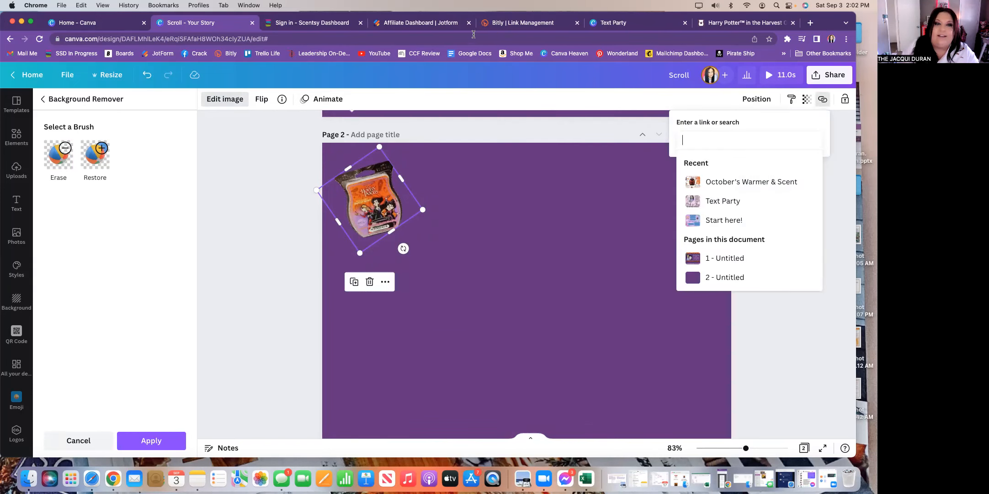
click(742, 23)
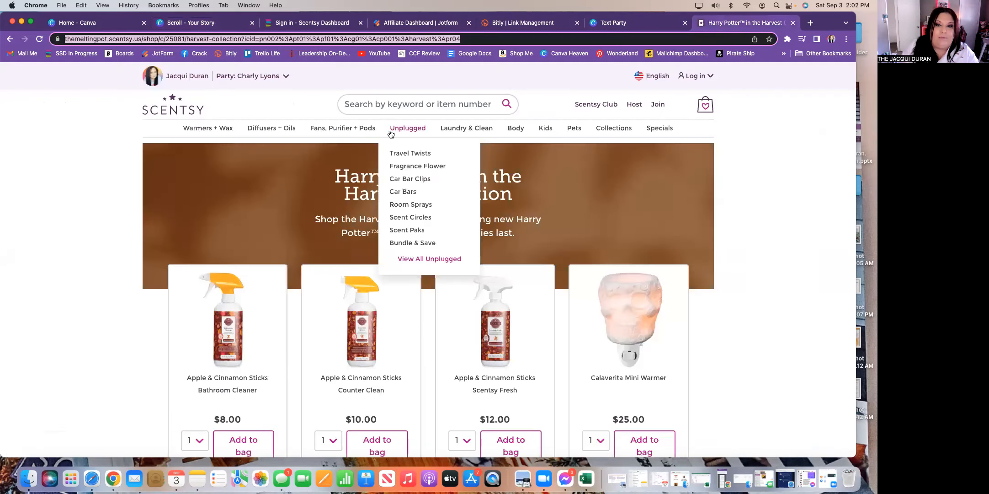
- Open Scentsy's Disney Hocus Pocus collection page and copy its web address
mouse_move(622, 130)
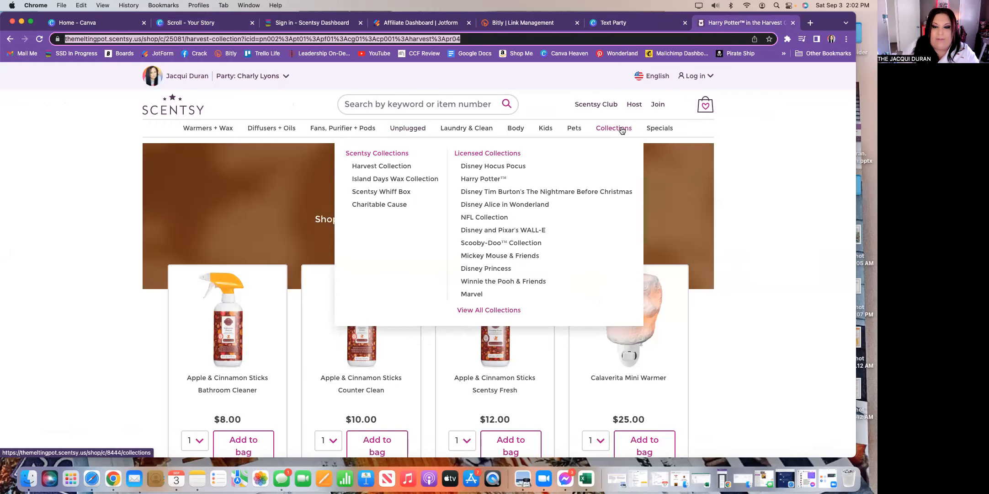
click(515, 166)
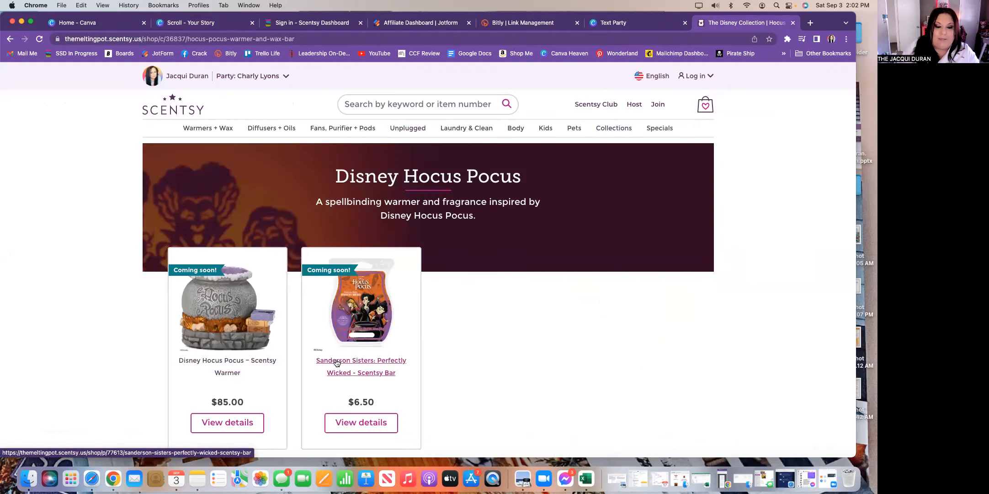
click(305, 37)
right_click(279, 39)
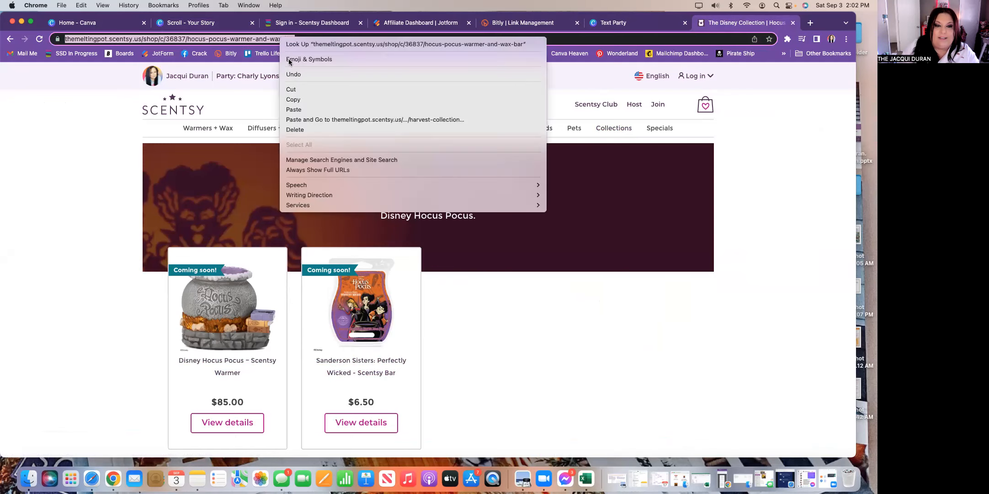
click(309, 98)
- Paste the Hocus Pocus collection URL as the wax bar's link, then close Background Remover
click(210, 26)
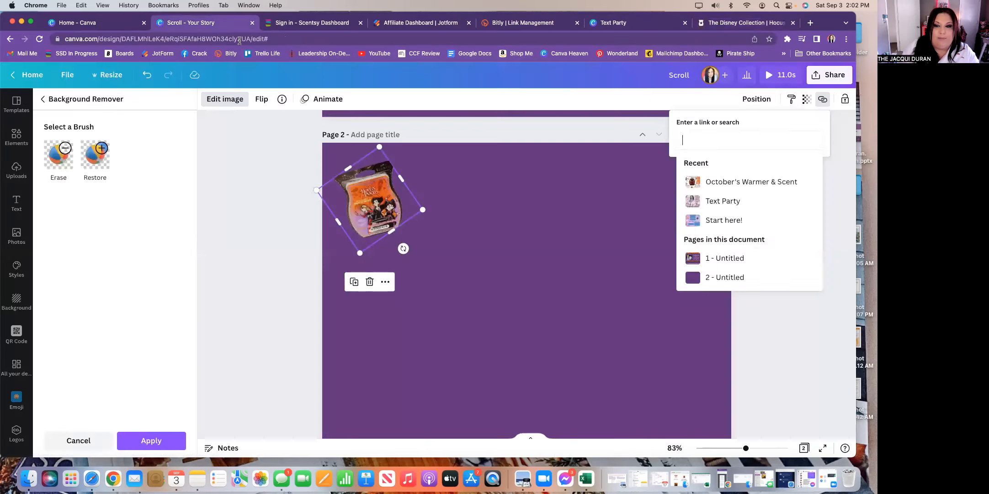
right_click(697, 141)
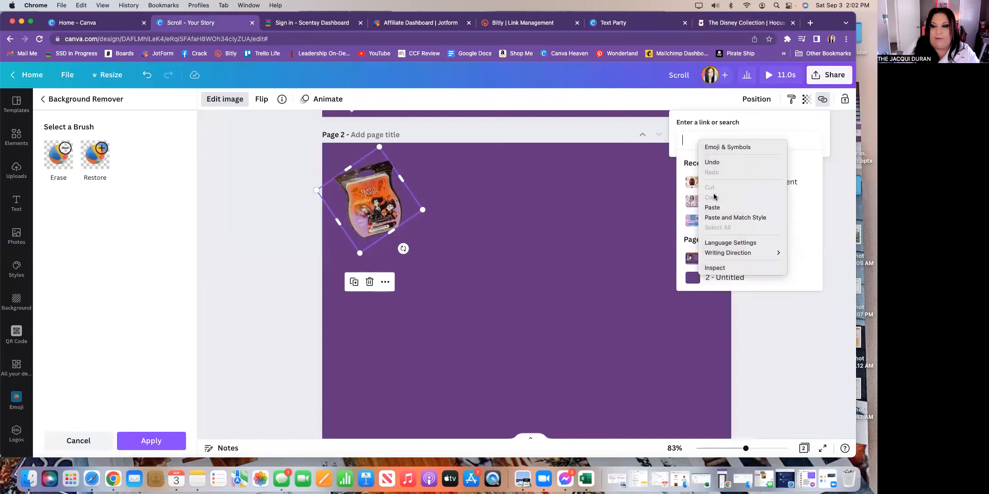
click(718, 203)
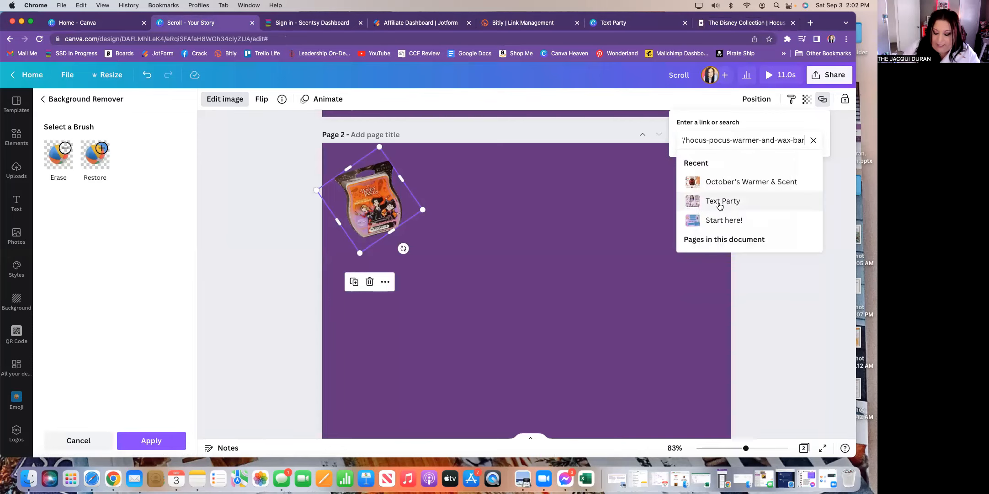
key(Return)
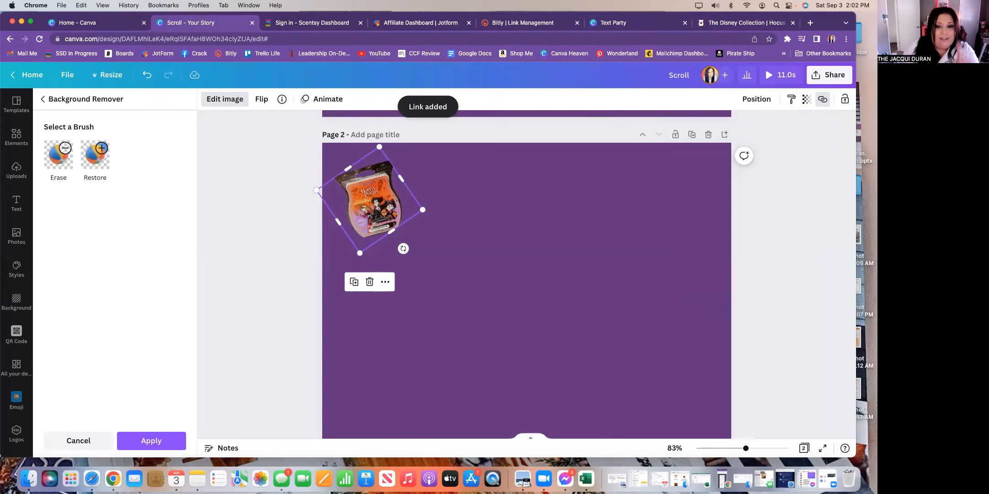
click(493, 260)
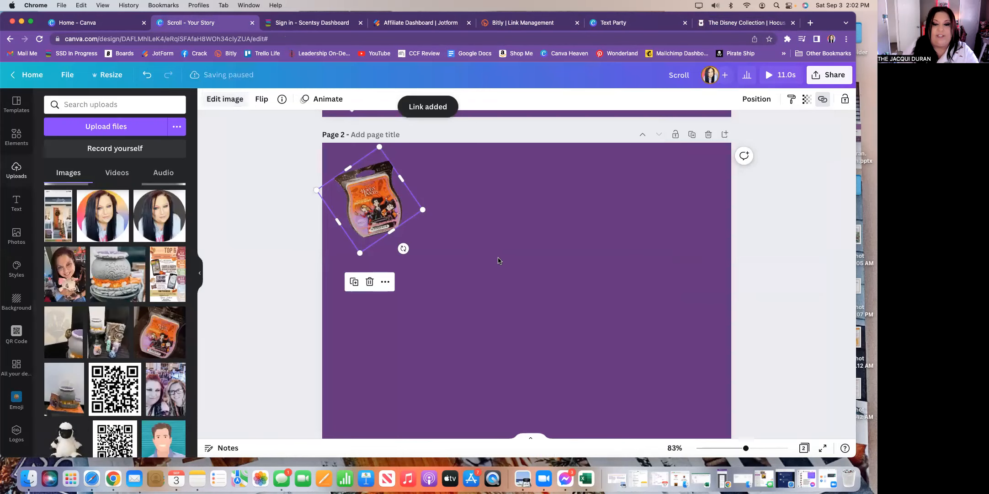
click(461, 244)
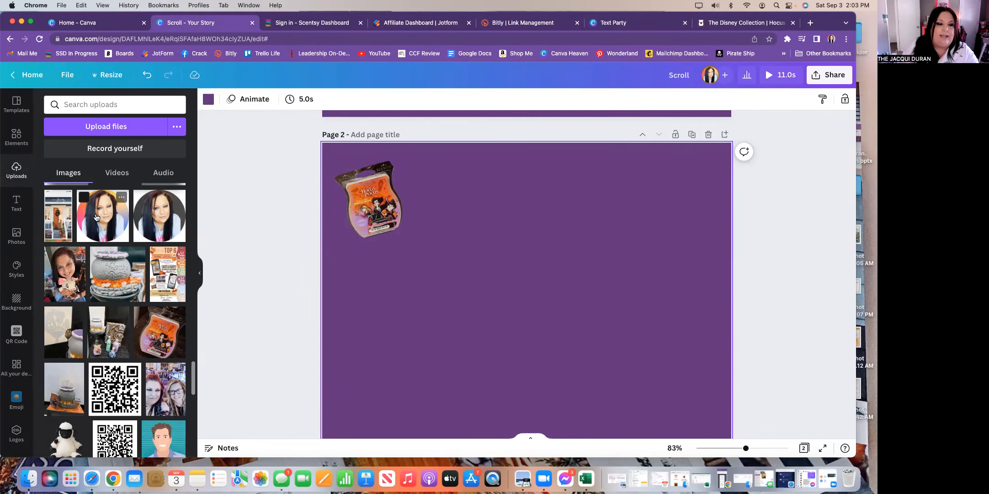
click(612, 25)
scroll(537, 262, down, 3)
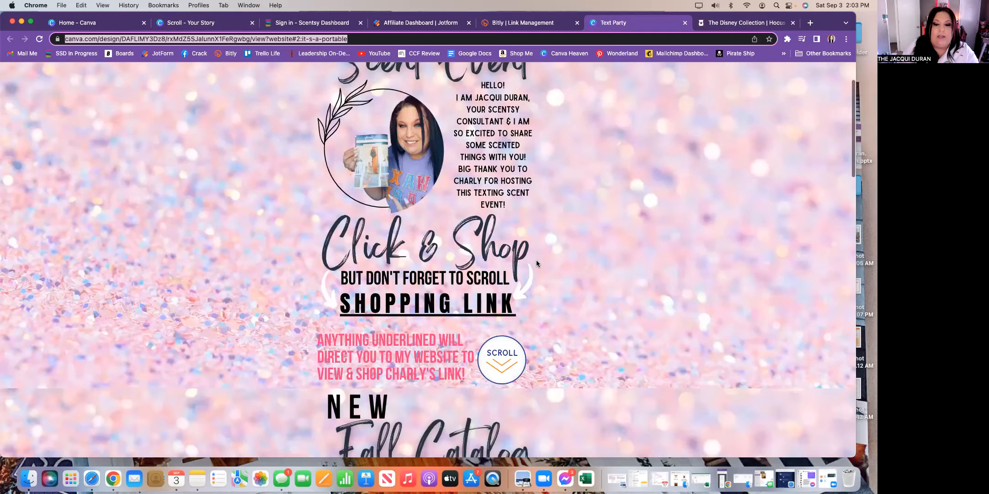
scroll(530, 291, down, 5)
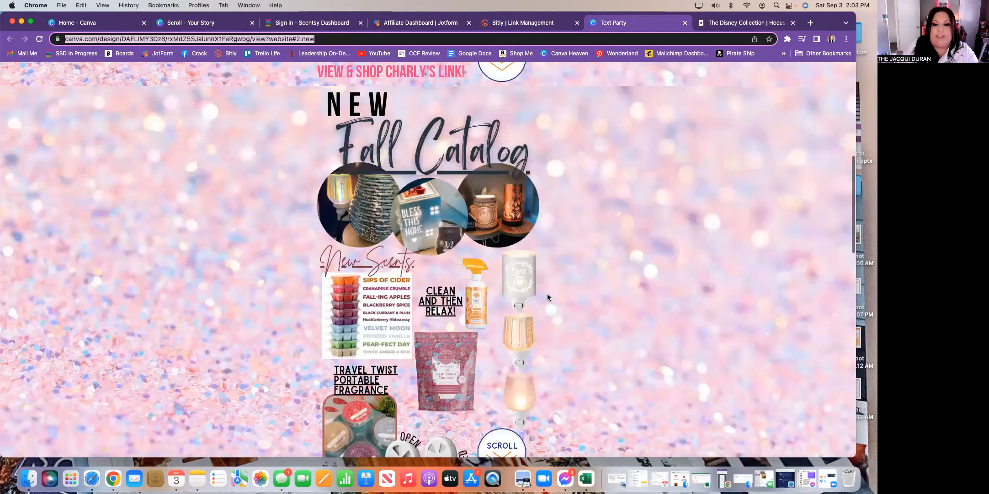
scroll(547, 297, down, 4)
scroll(547, 297, down, 5)
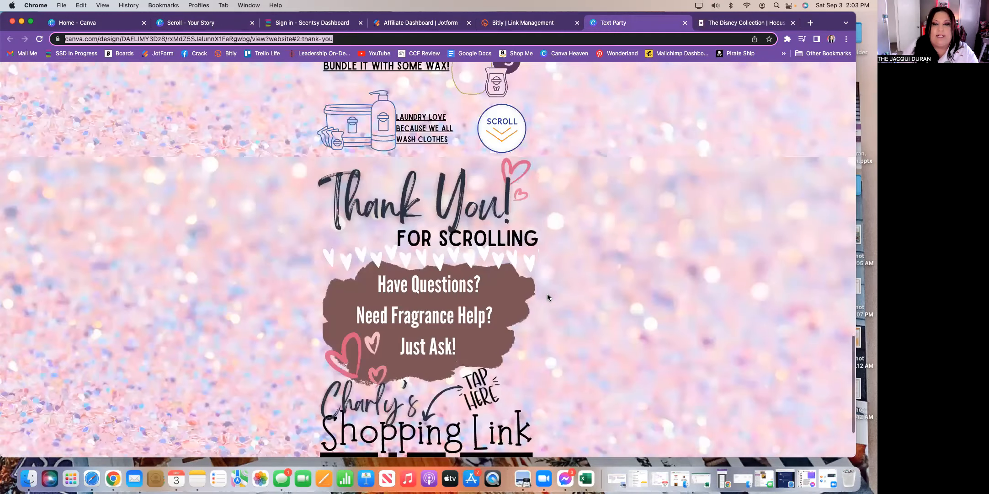
scroll(547, 297, down, 1)
scroll(547, 297, down, 1)
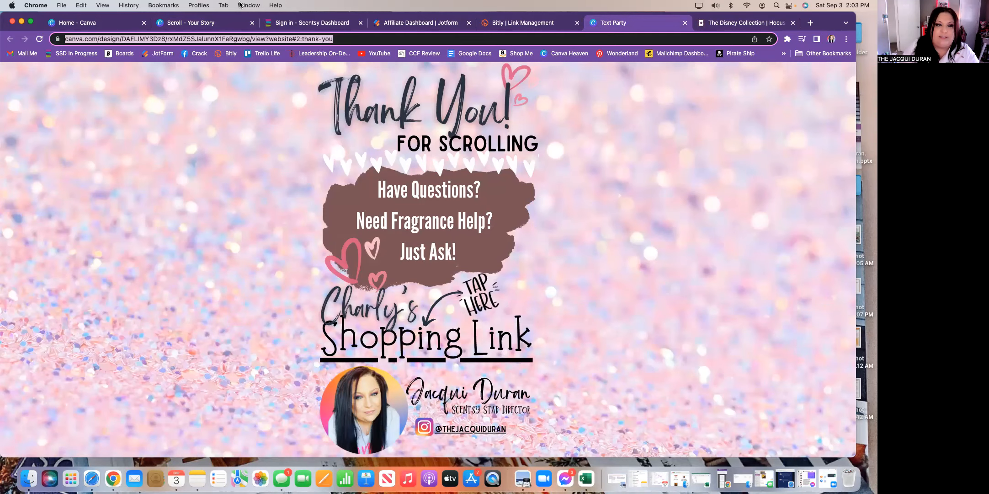
click(196, 22)
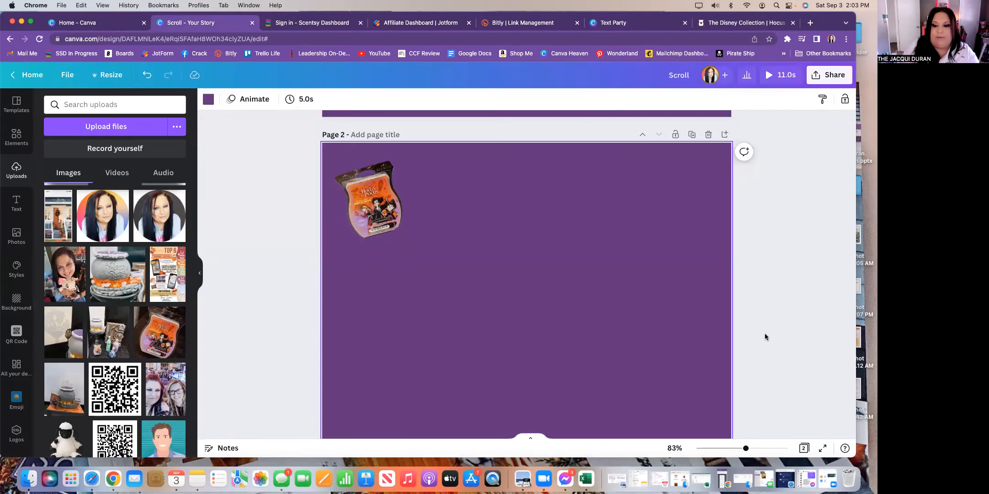
- Zoom out to show both pages and set the design title to 'Trick or Scroll Event'
drag(745, 448, 712, 450)
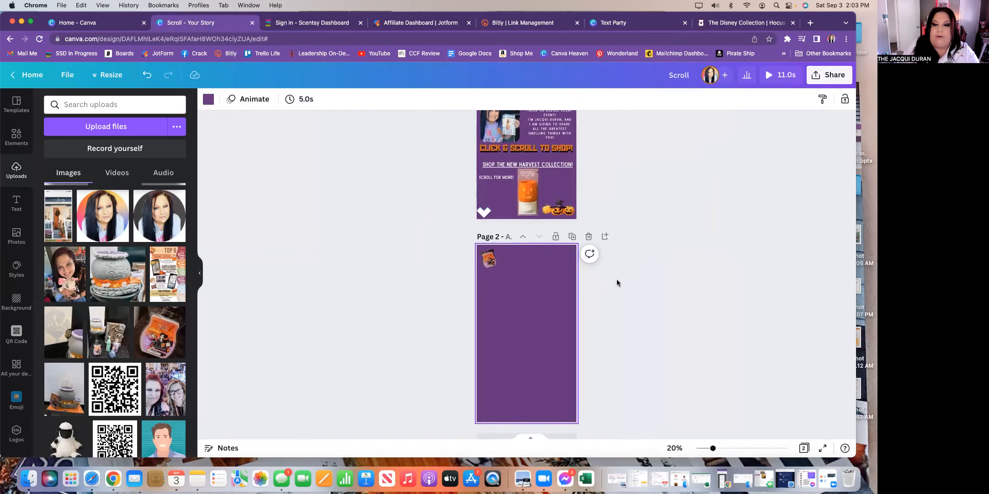
scroll(616, 283, up, 3)
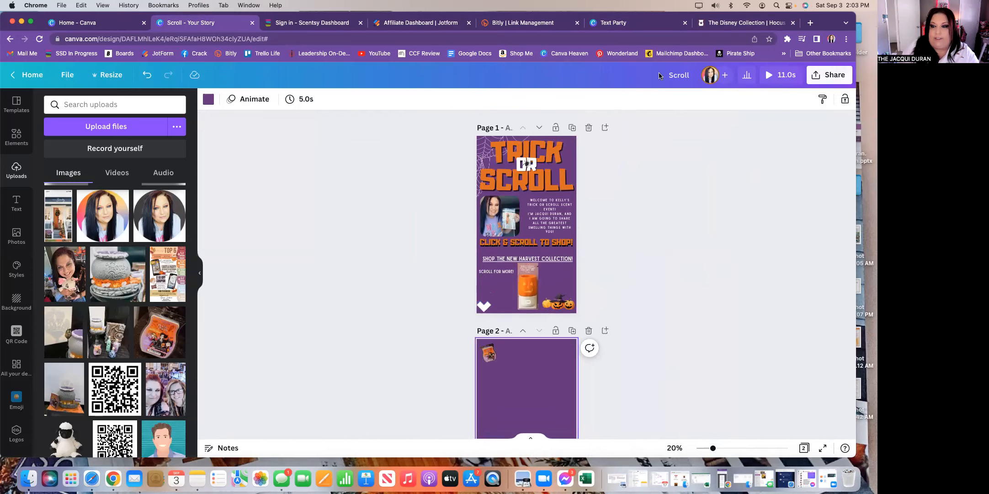
click(695, 75)
text(Trick or Scroll Event)
key(Return)
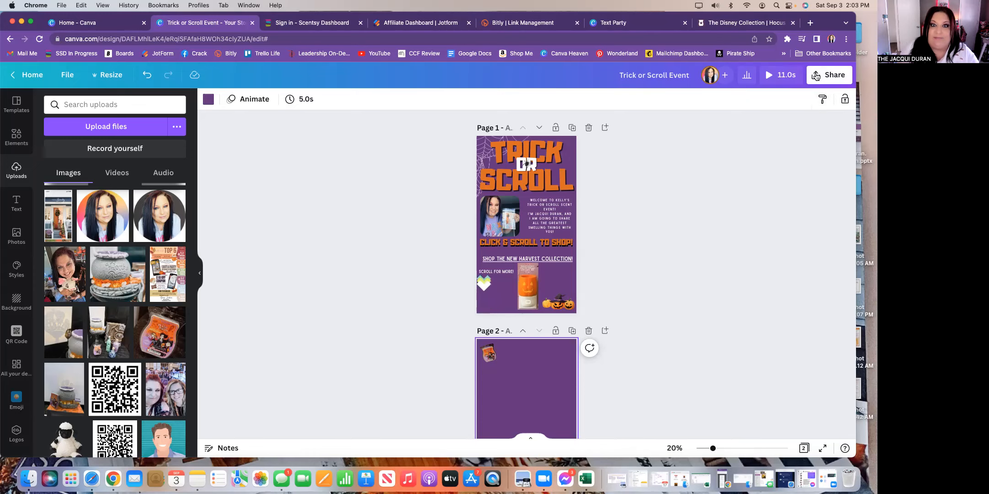
- Publish the design as a website using the Scrolling web style and open the live site
click(803, 75)
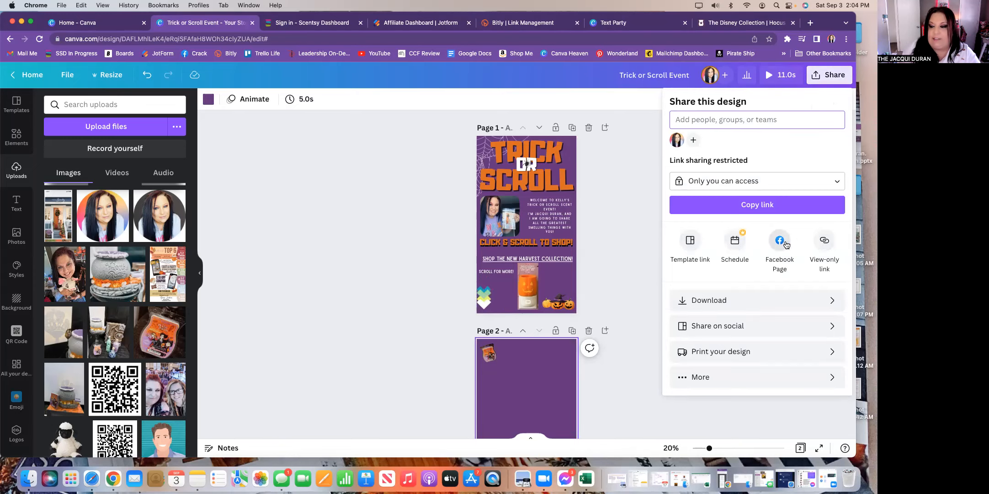
click(708, 376)
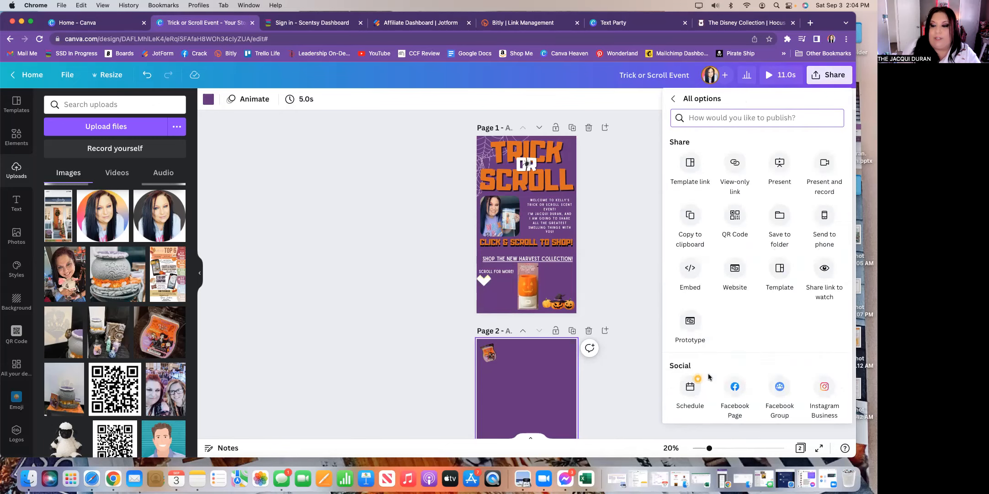
click(735, 270)
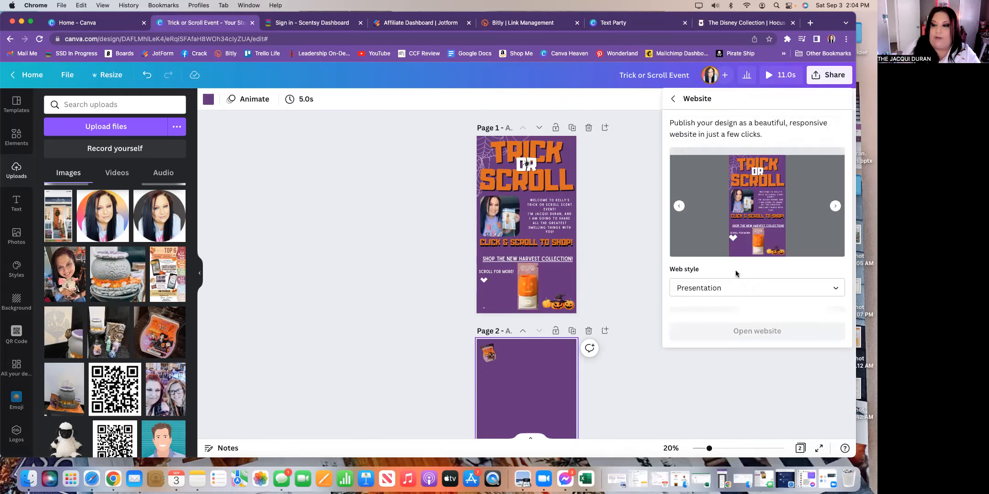
click(835, 290)
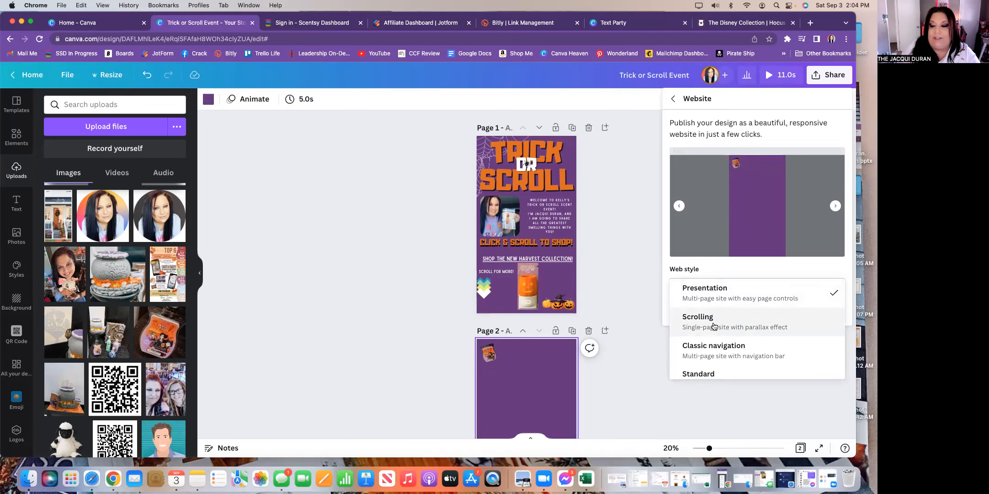
click(714, 325)
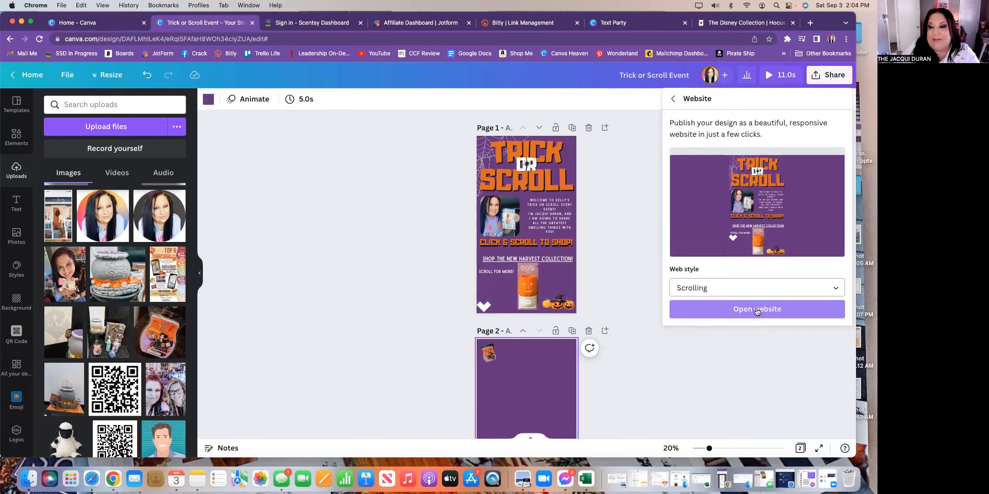
click(757, 310)
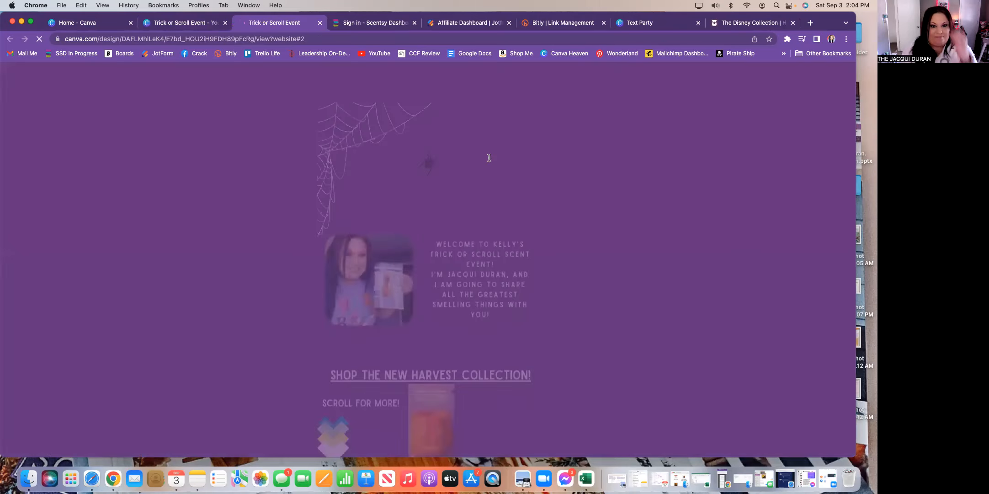
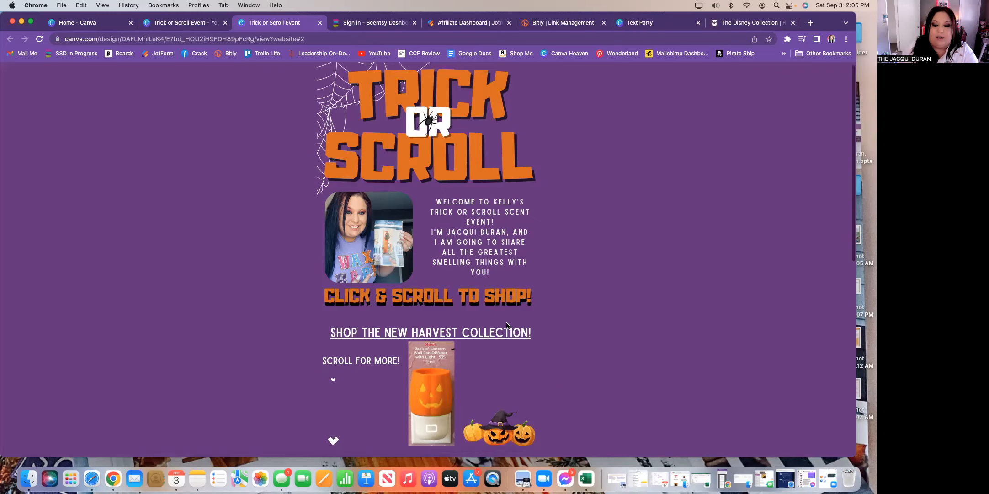
- Scroll the live Trick or Scroll site, glance at the Text Party thank-you site, then return
scroll(506, 325, down, 5)
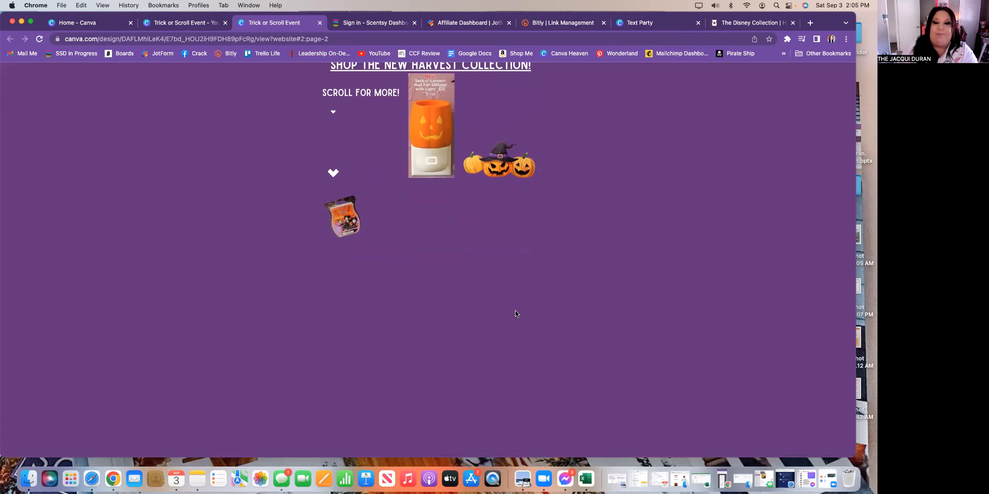
scroll(516, 314, down, 3)
scroll(517, 314, up, 5)
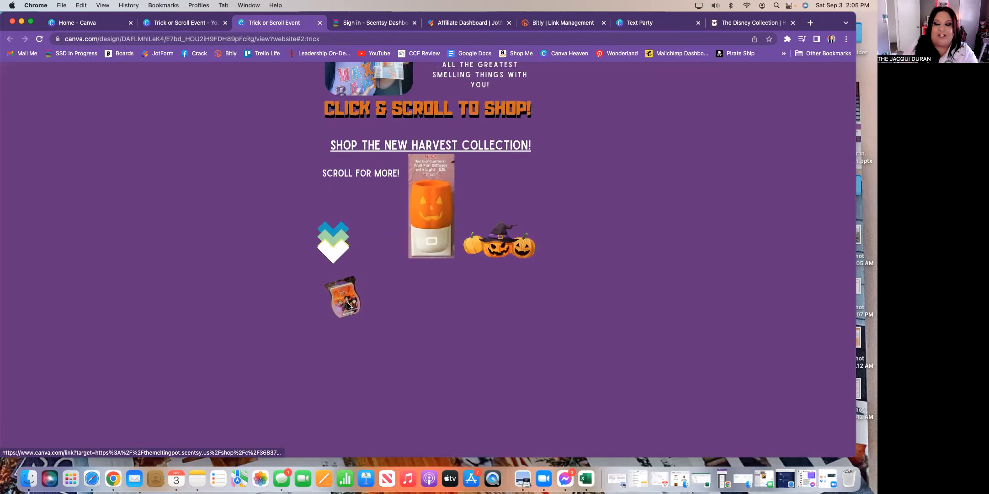
scroll(399, 301, up, 5)
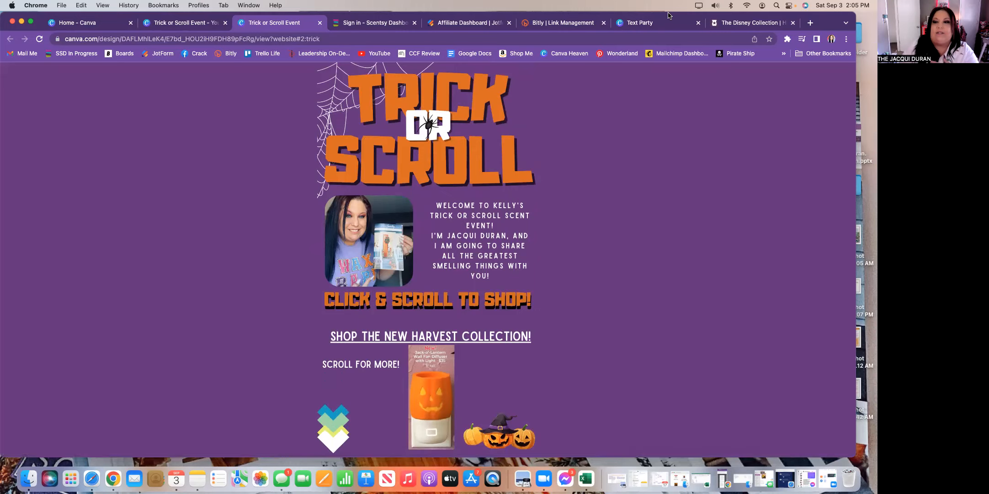
click(661, 25)
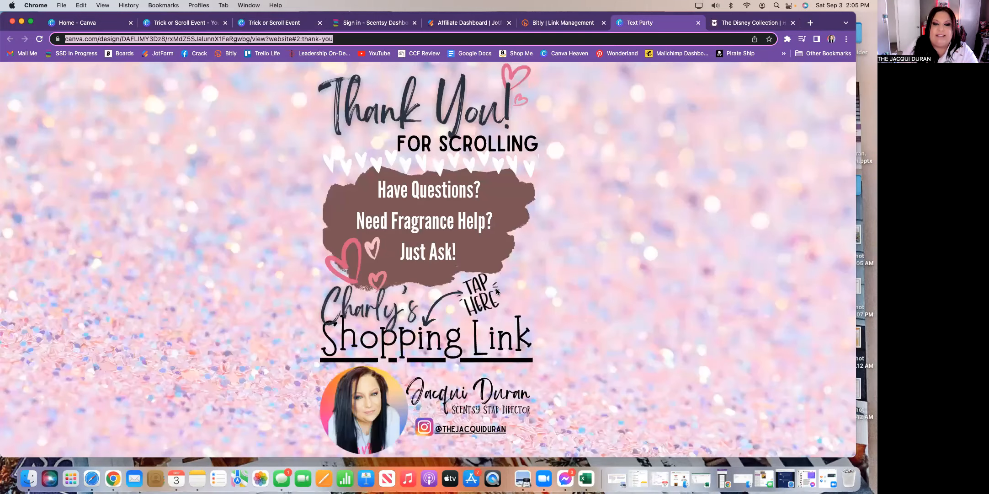
scroll(497, 291, up, 2)
scroll(467, 212, up, 6)
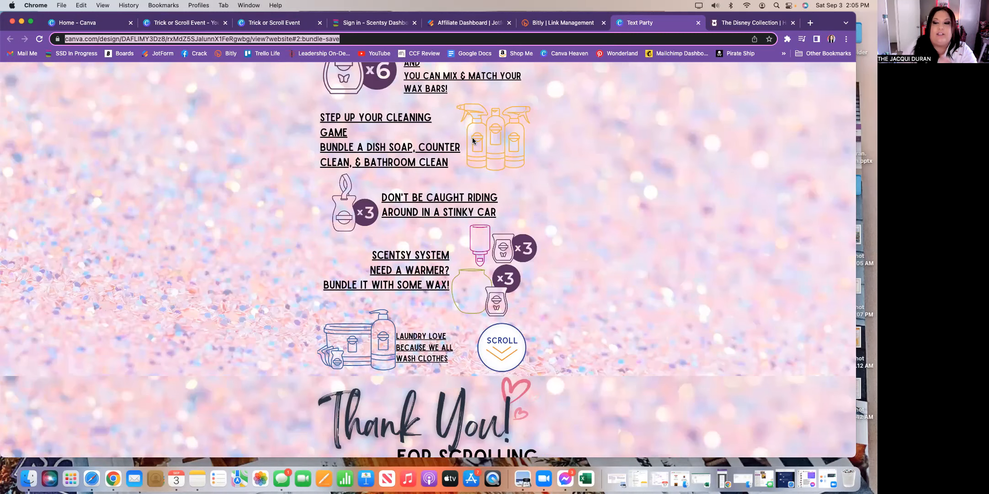
click(304, 24)
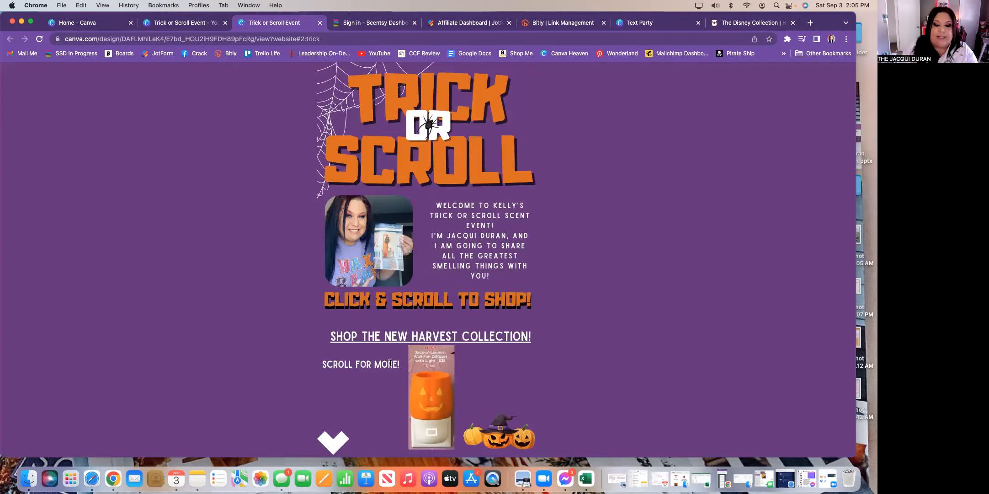
scroll(442, 245, down, 5)
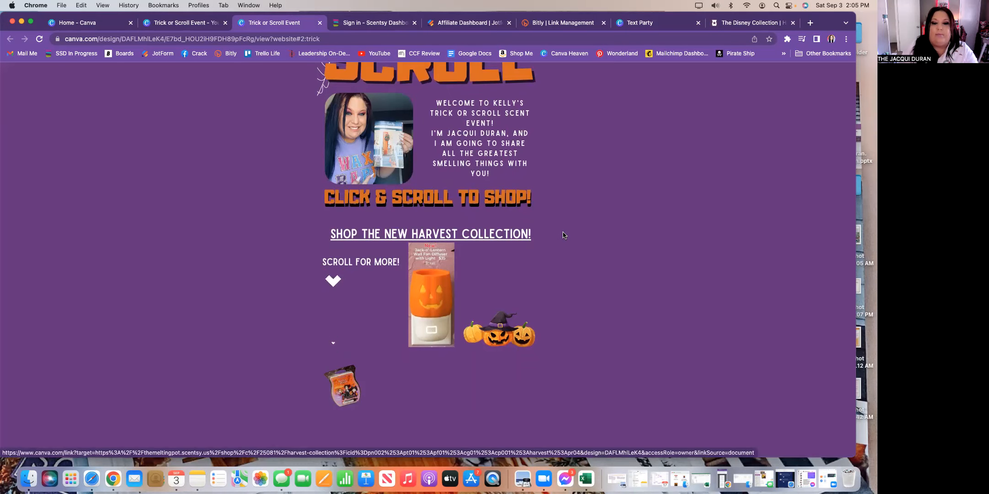
scroll(560, 234, down, 5)
scroll(563, 235, up, 5)
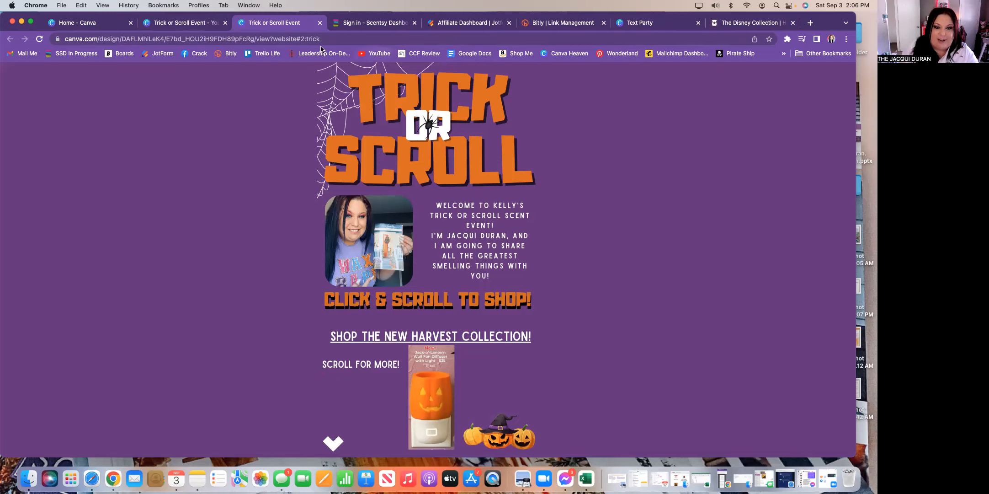
- Copy the Trick or Scroll website's address and go to the Bitly link management page
click(334, 38)
key(ctrl+c)
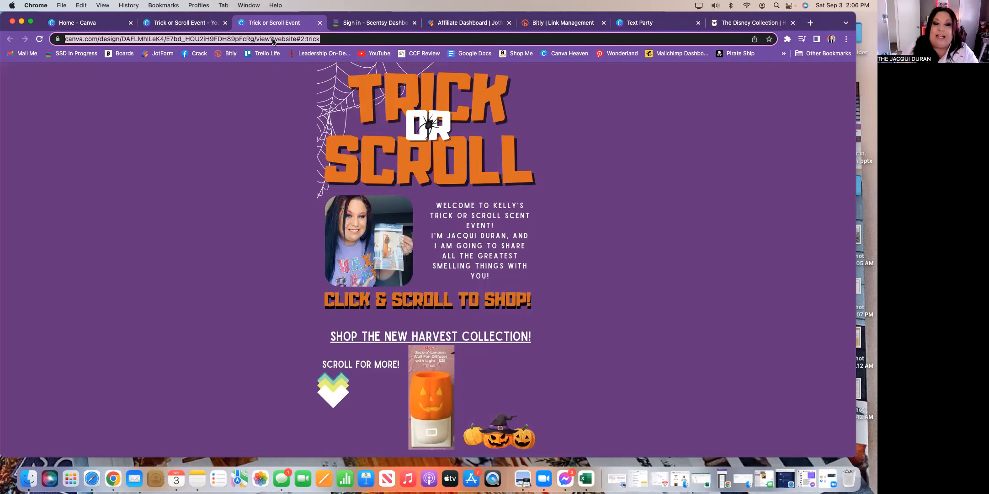
right_click(273, 39)
click(293, 103)
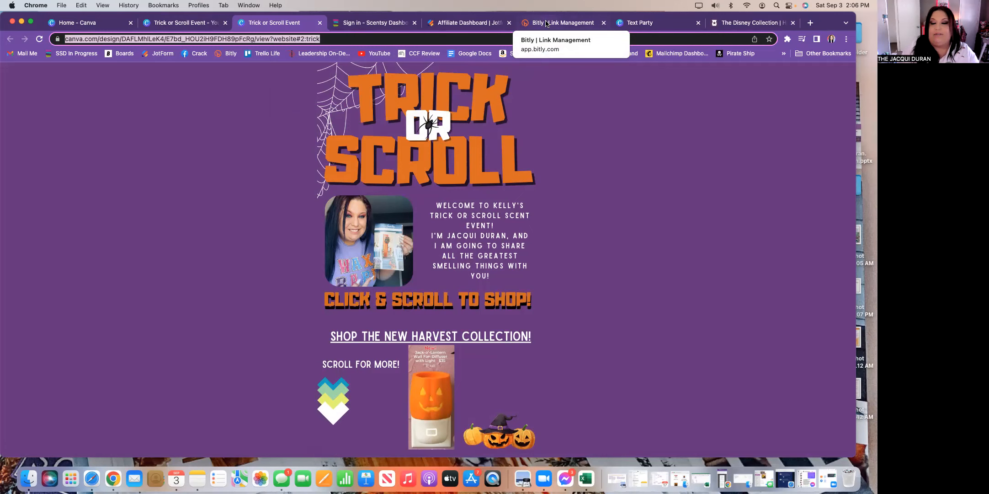
click(546, 24)
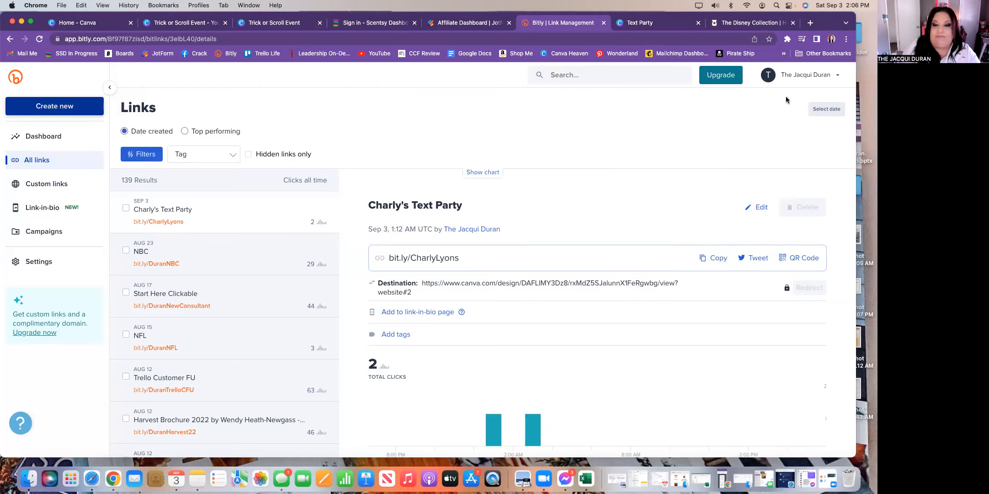
- Create a new Bitly short link from the pasted Trick or Scroll website address
click(58, 108)
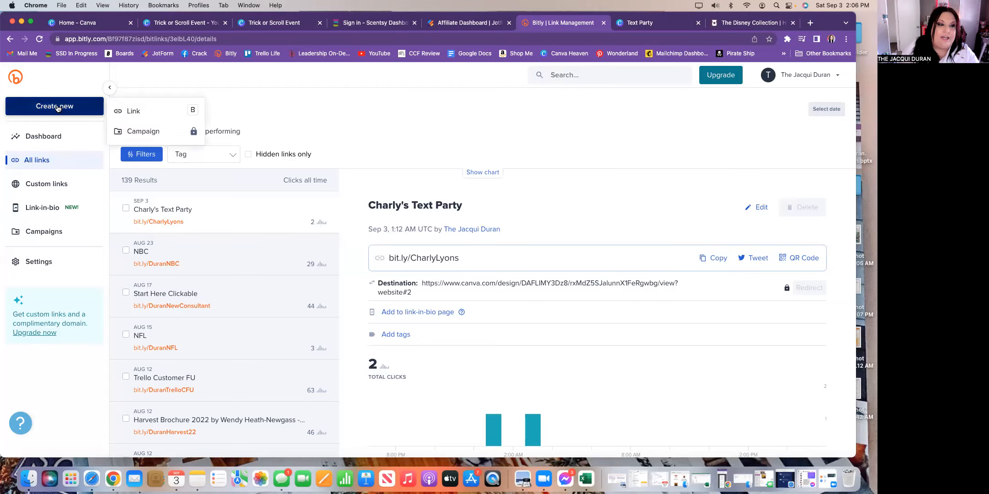
click(133, 112)
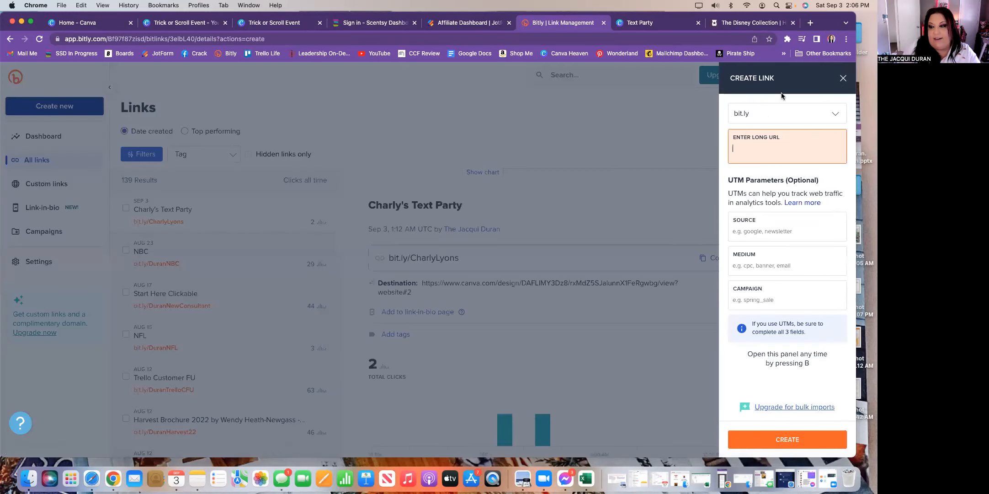
right_click(742, 147)
click(771, 213)
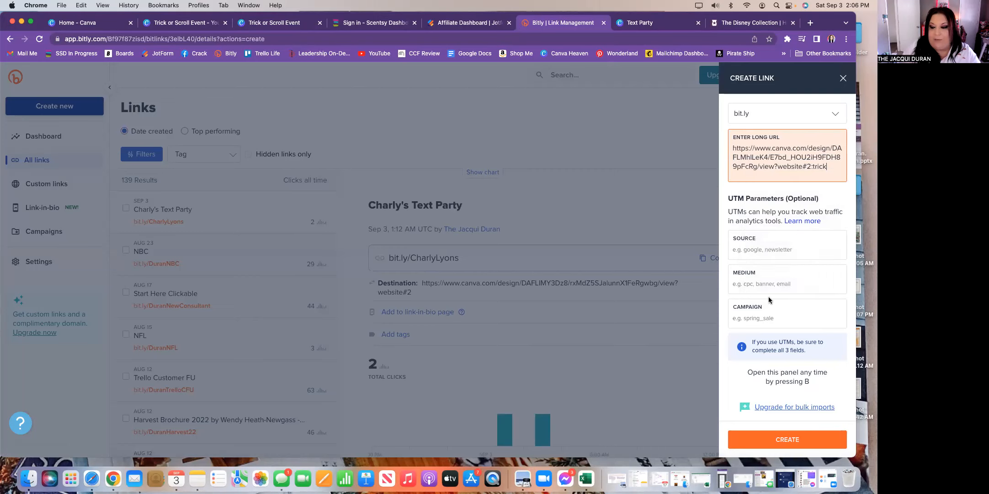
click(787, 441)
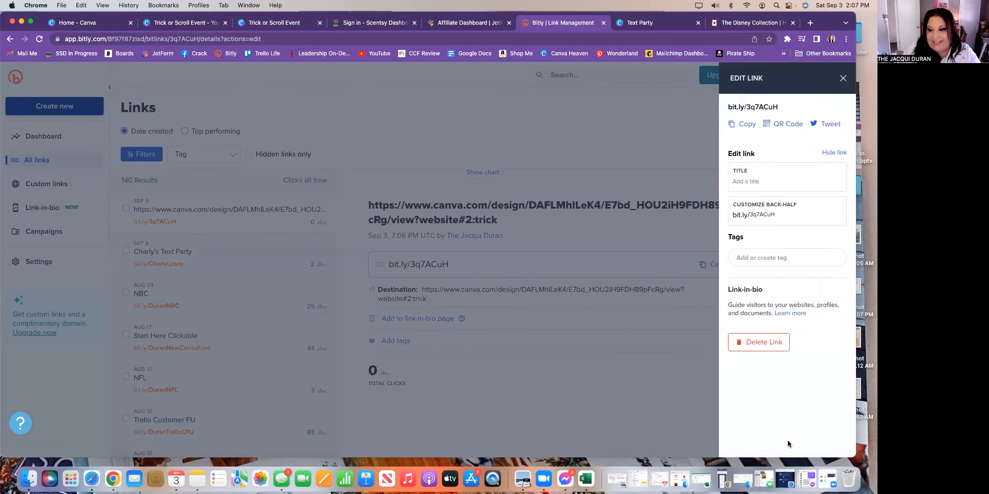
- Replace the generated back-half with a custom name and copy the short link
click(781, 214)
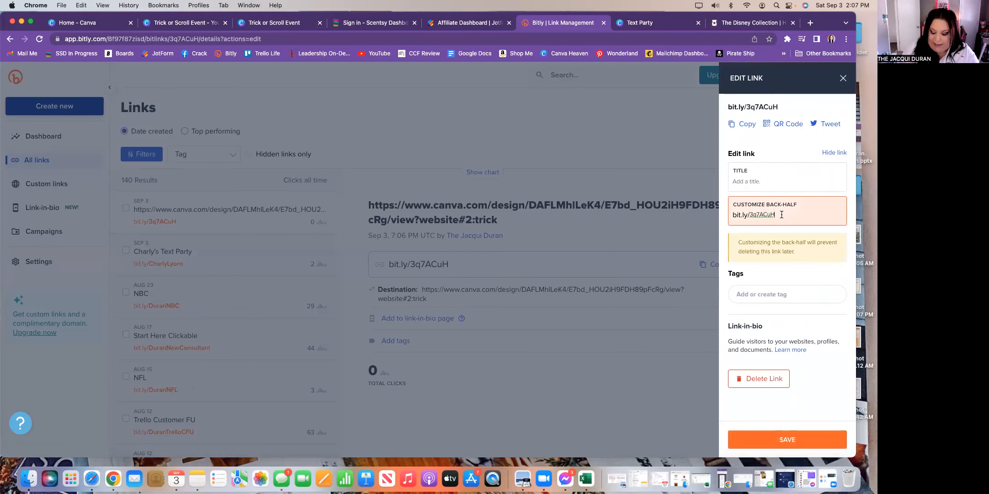
key(BackSpace)
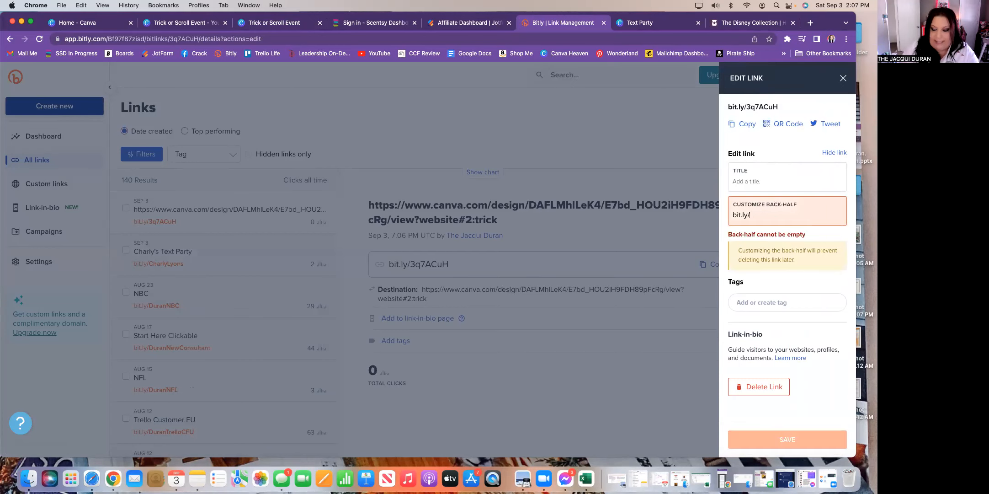
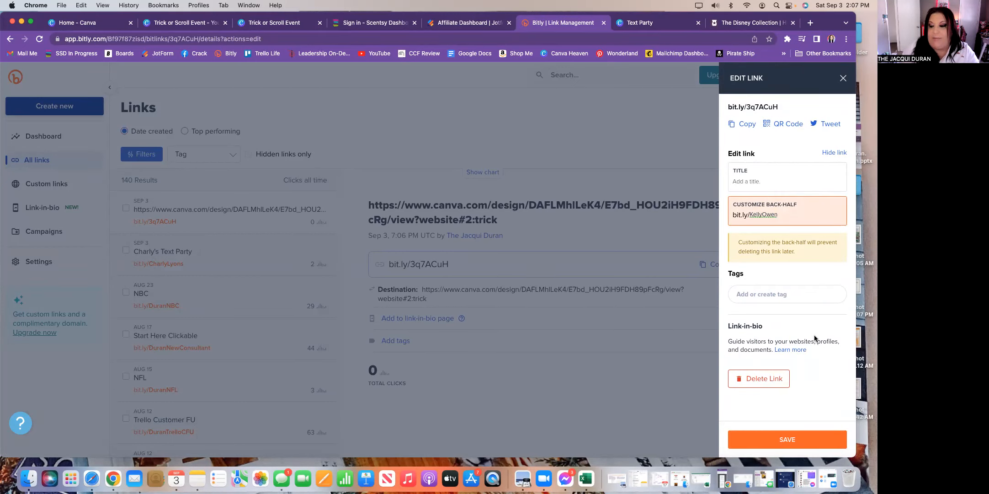
click(740, 125)
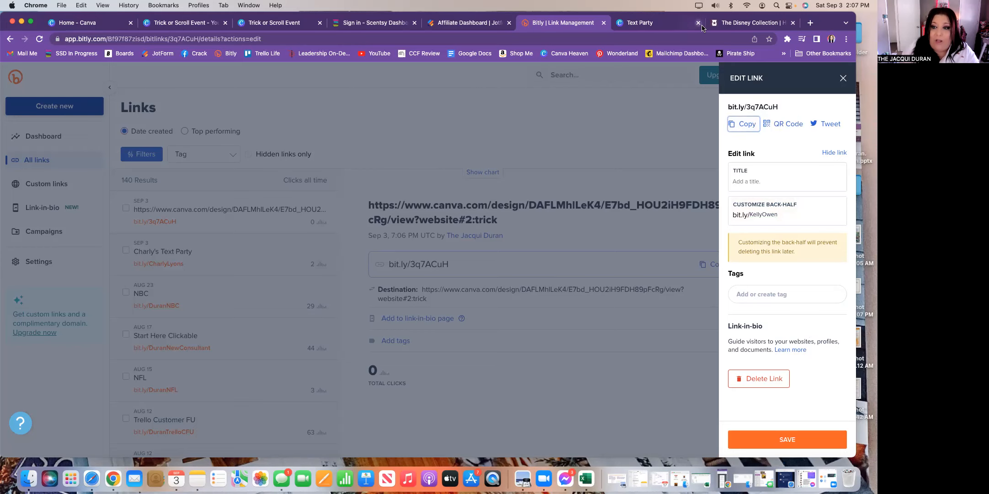
click(272, 24)
click(185, 23)
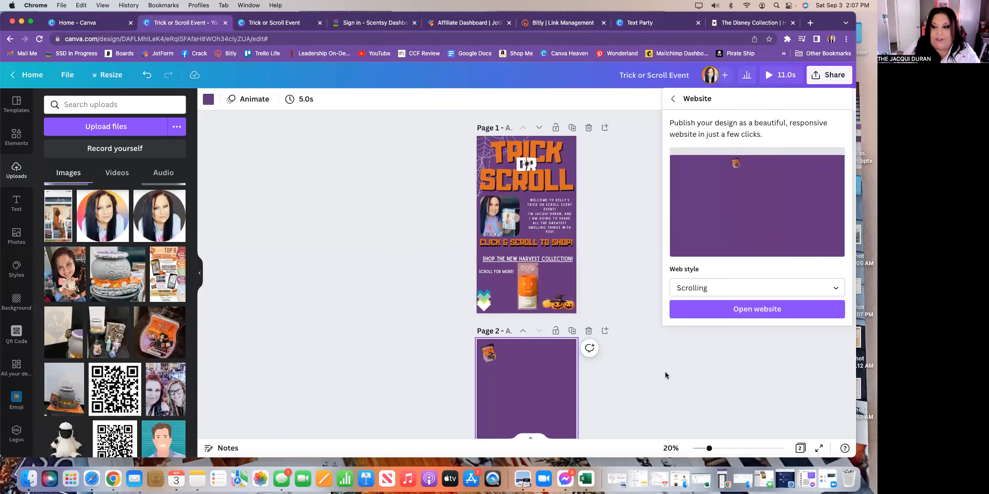
click(665, 372)
scroll(580, 393, down, 3)
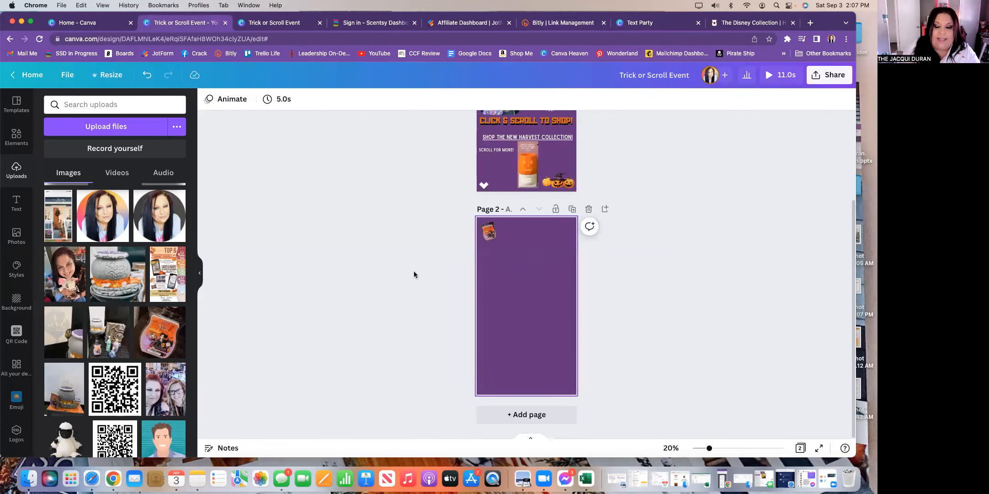
click(17, 203)
click(107, 133)
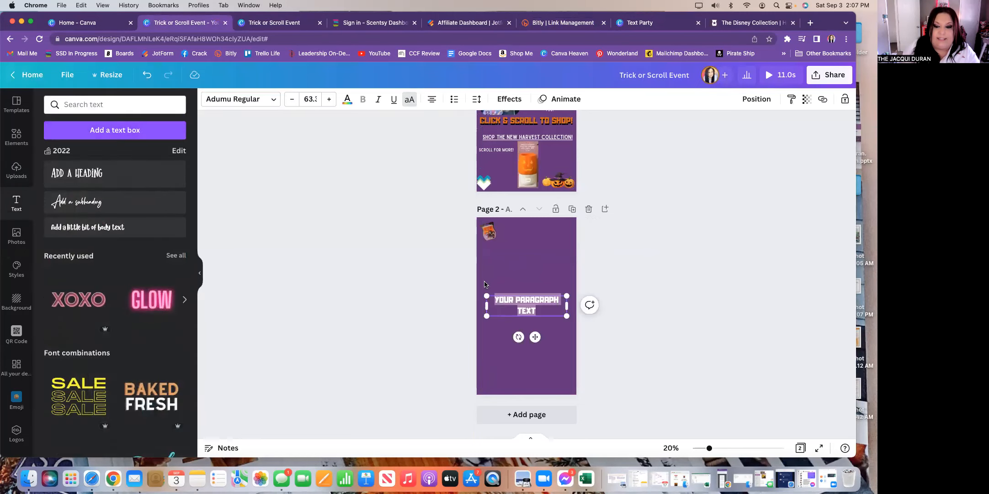
right_click(525, 301)
click(553, 345)
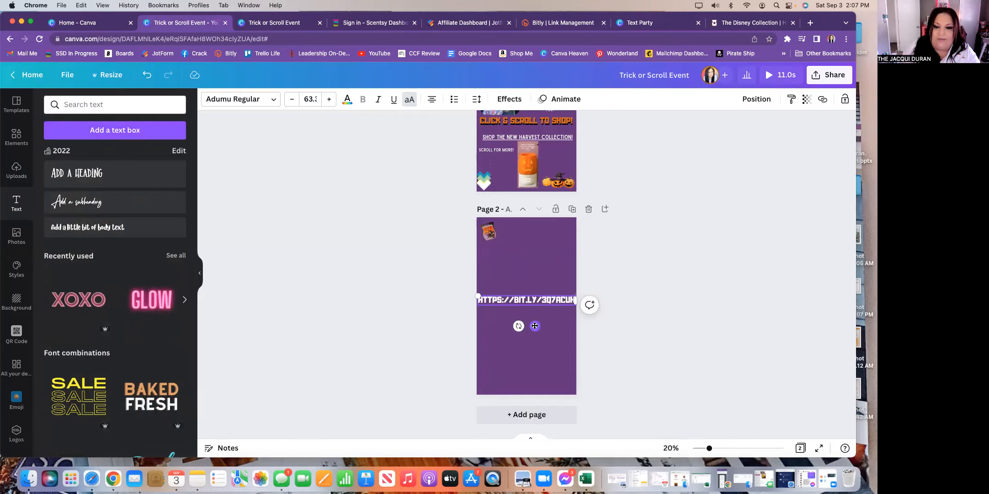
click(579, 23)
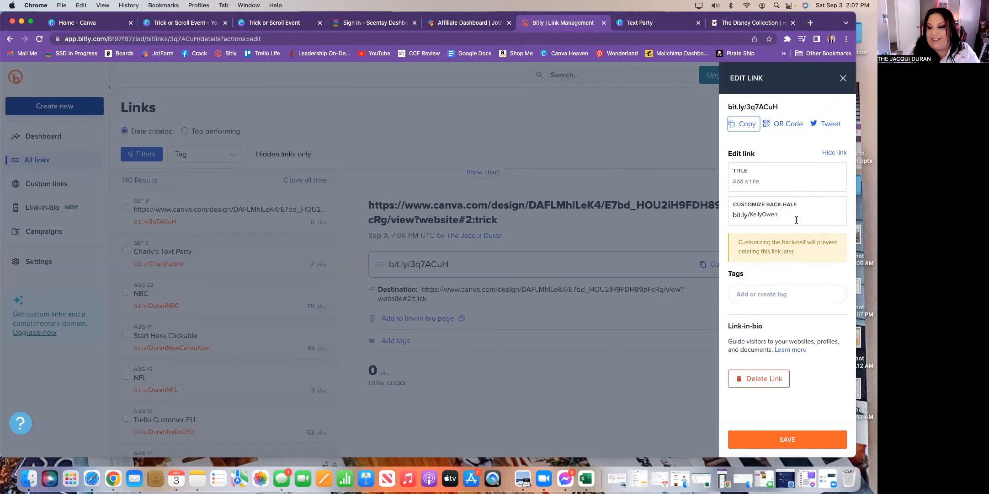
- Preview the bit.ly/3q7ACuH link's QR code, then close the preview and the link editor
click(781, 215)
double_click(758, 215)
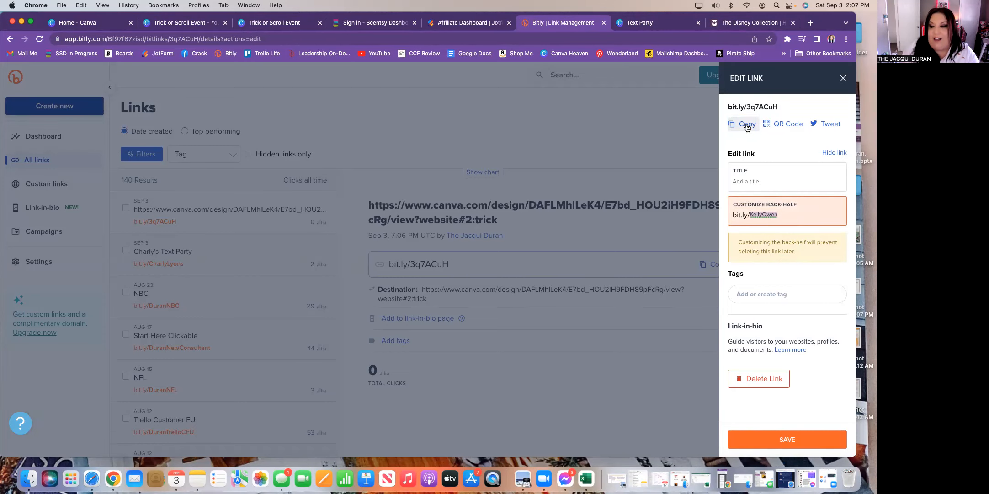
click(776, 127)
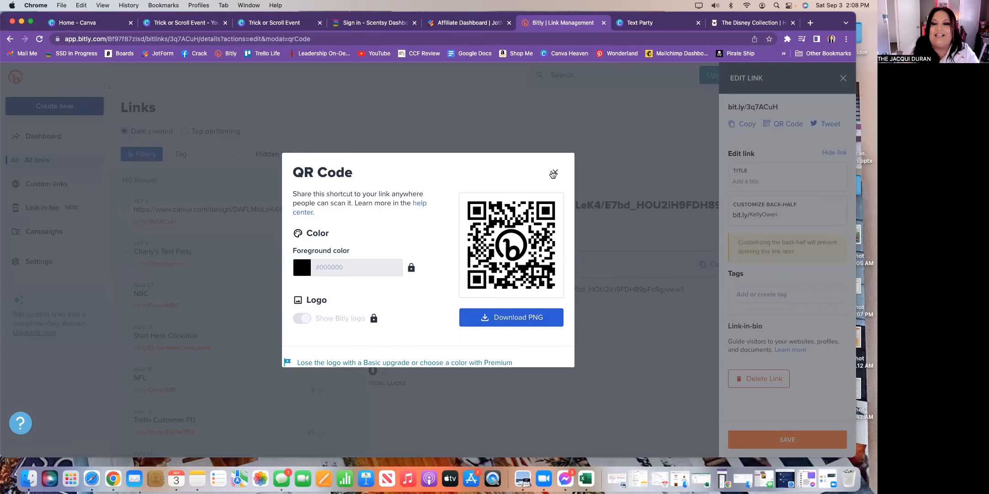
click(553, 171)
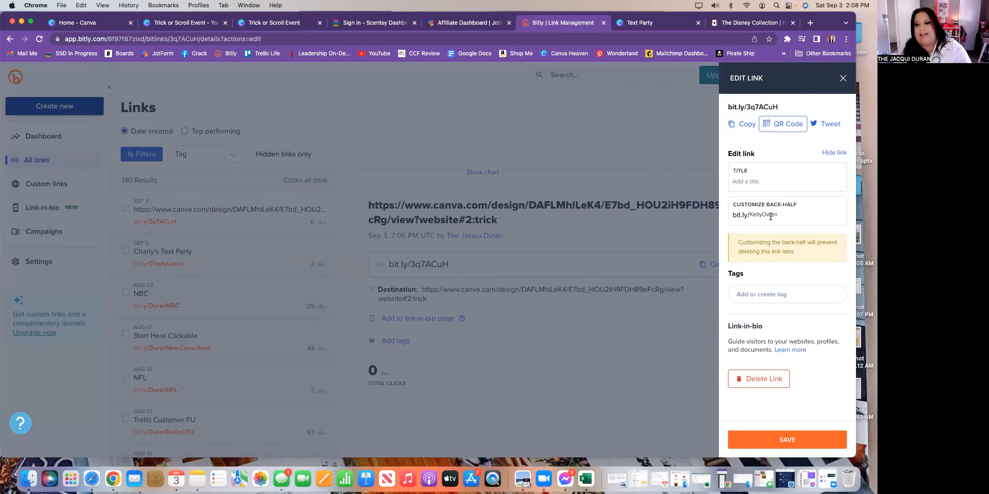
click(843, 78)
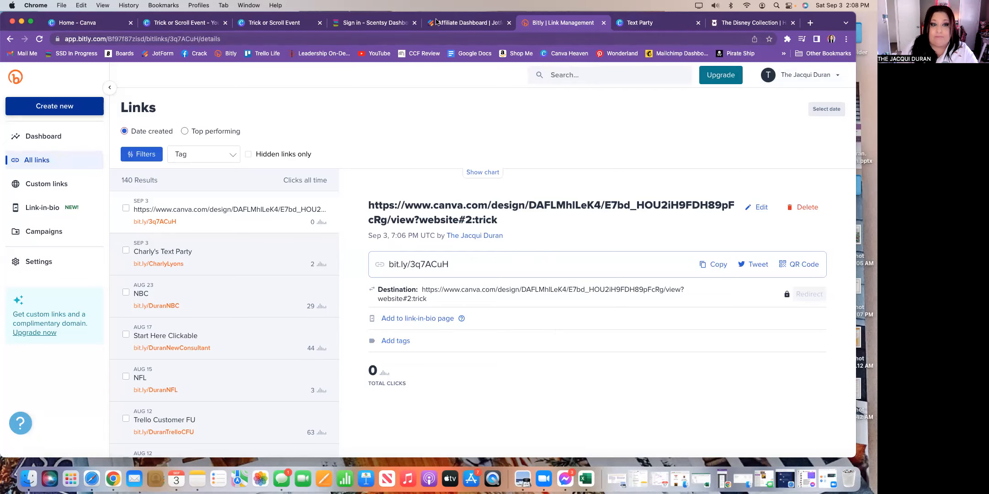
- Scroll down and back up through the published Trick or Scroll Event website
click(276, 27)
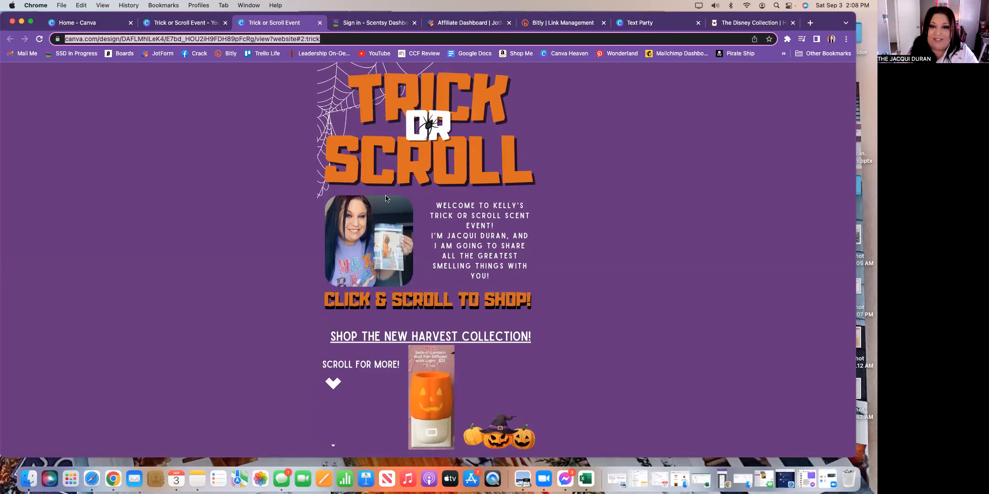
scroll(386, 198, down, 3)
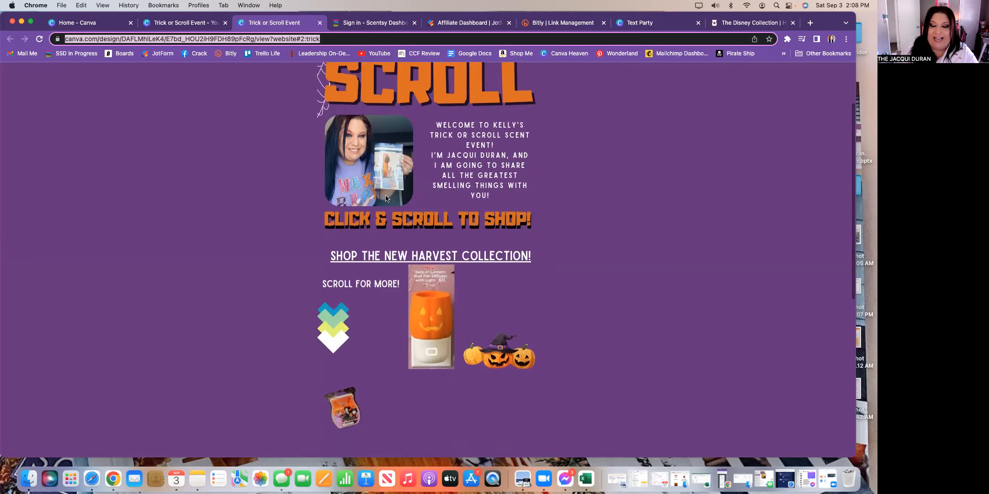
scroll(385, 198, up, 3)
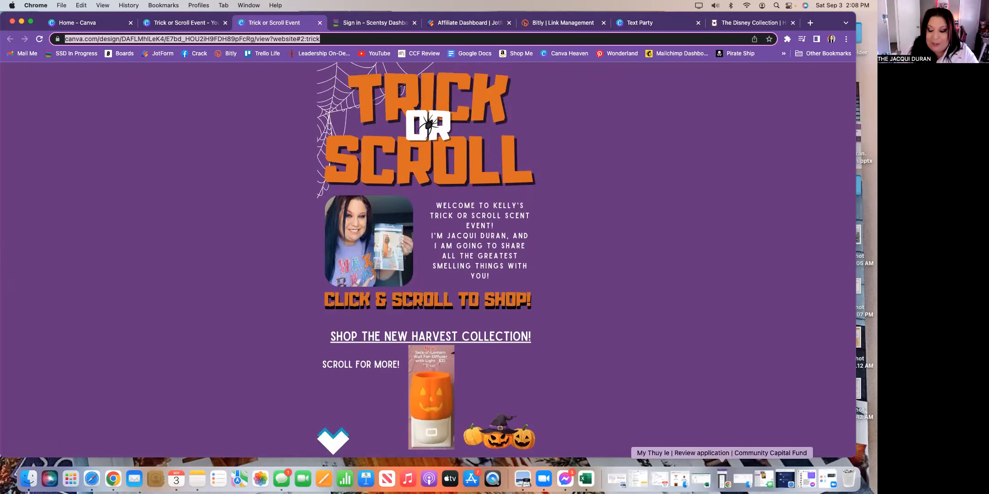